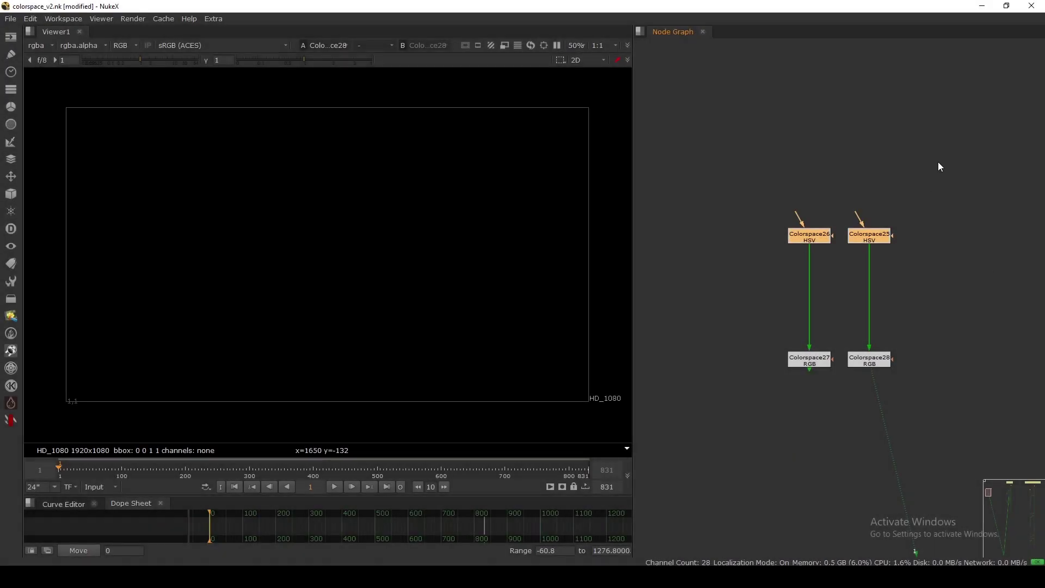
left_click_drag(939, 162, 749, 301)
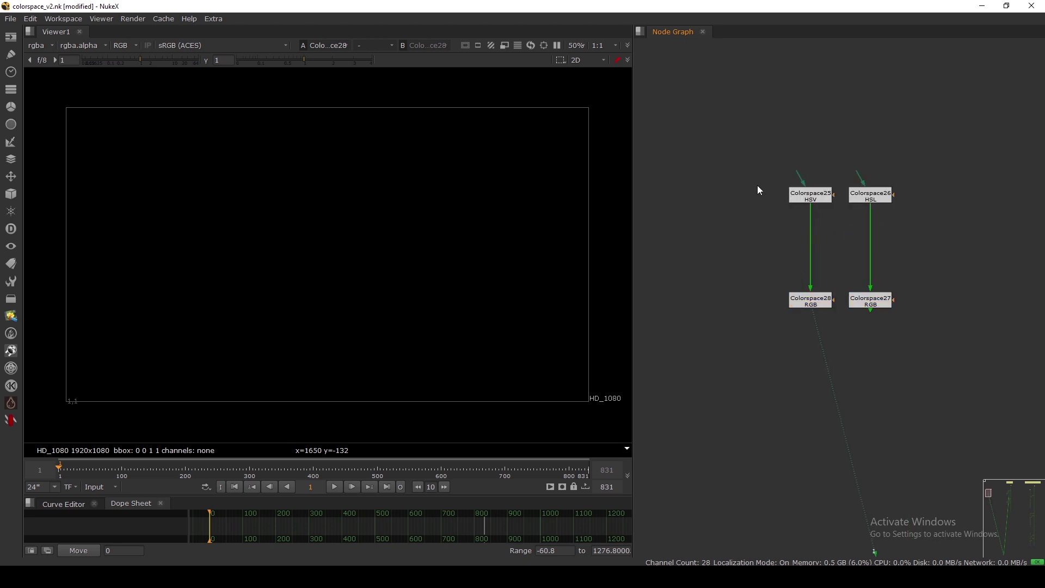
left_click(811, 202)
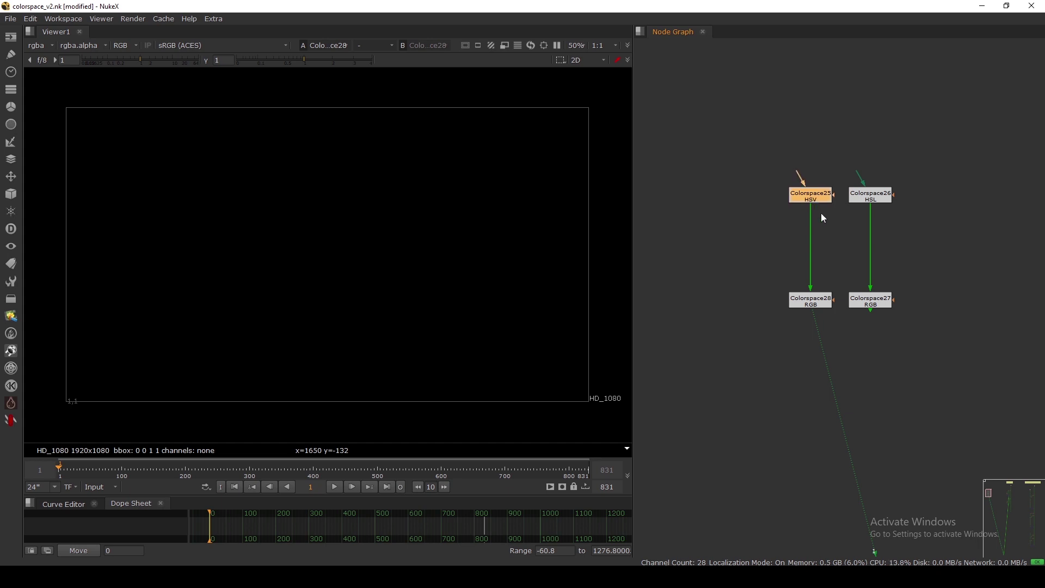
left_click_drag(863, 202, 863, 205)
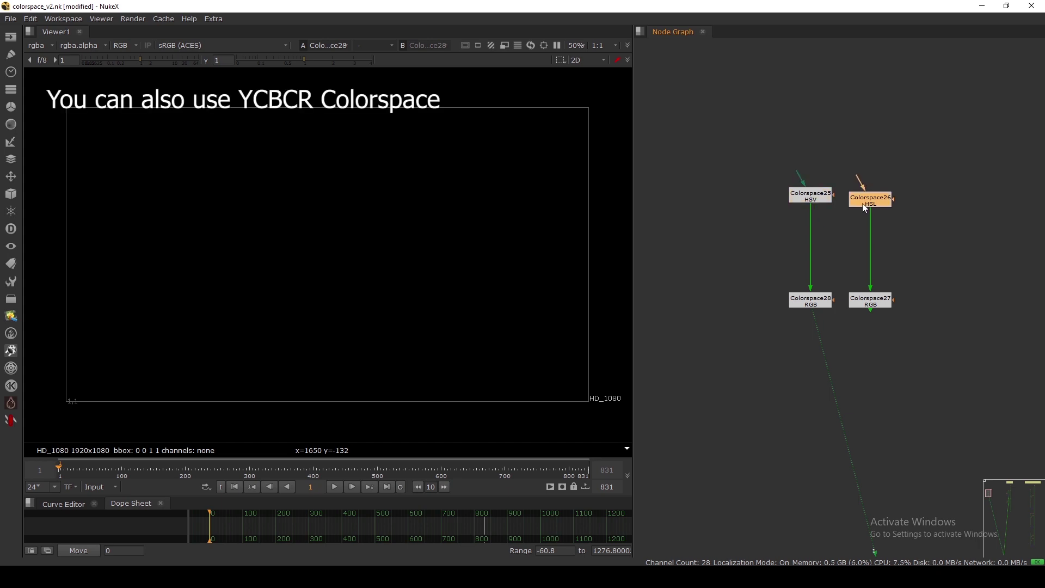
key("ctrl+z")
left_click_drag(718, 149, 956, 217)
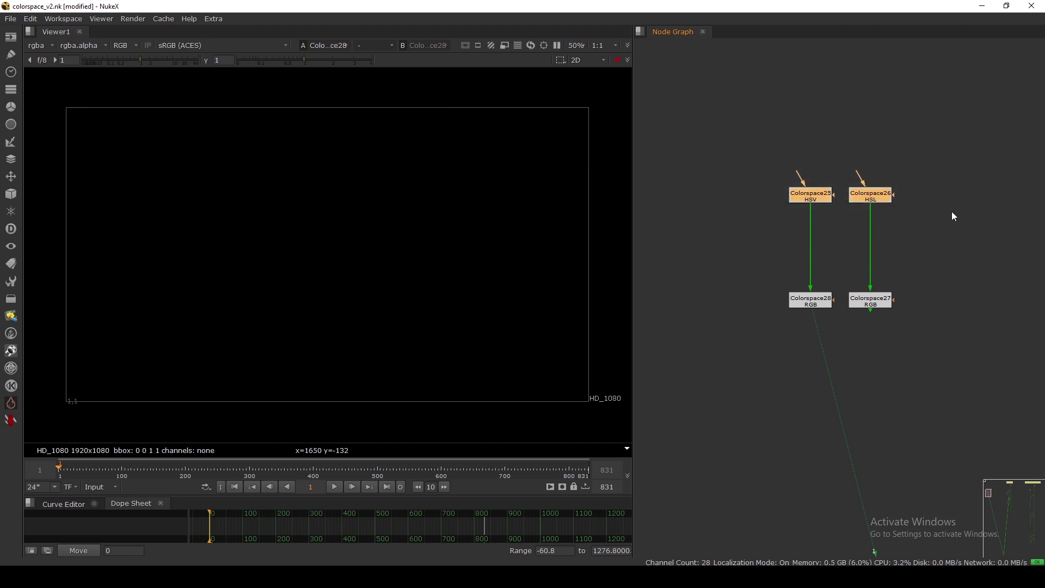
left_click_drag(707, 133, 920, 225)
Display the river plate from Shuffle1 in the Method node tree in the viewer
scroll(919, 221, "down", 5)
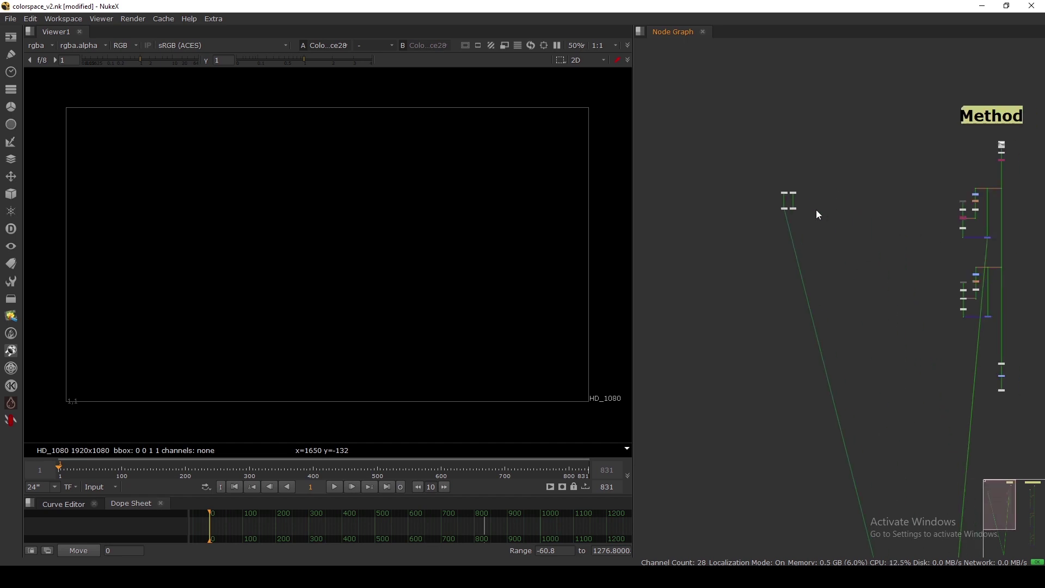
scroll(822, 214, "down", 3)
middle_click_drag(828, 218, 720, 196)
left_click_drag(716, 107, 822, 301)
left_click_drag(826, 107, 957, 444)
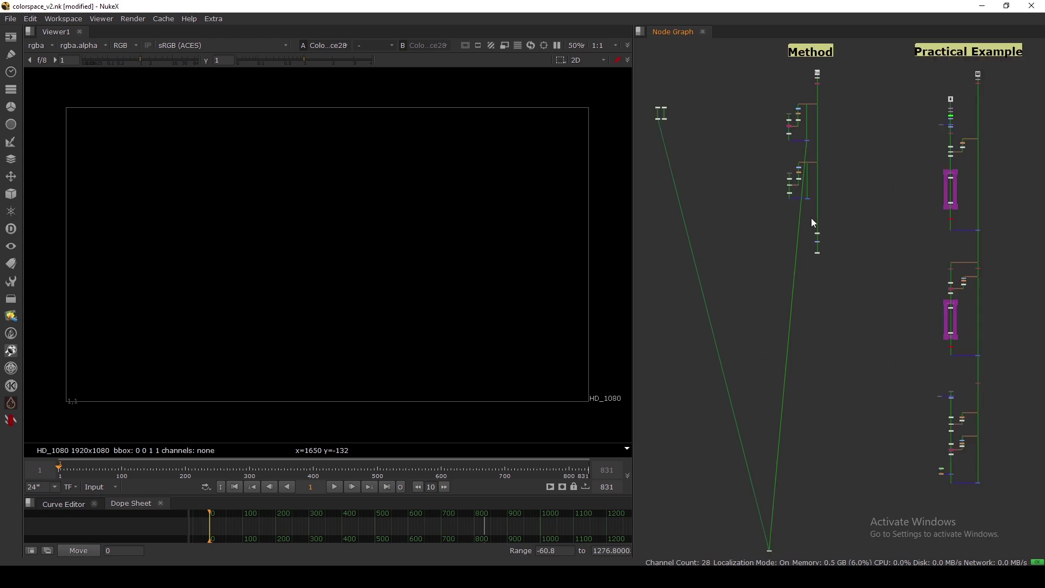
scroll(812, 218, "up", 8)
key("1")
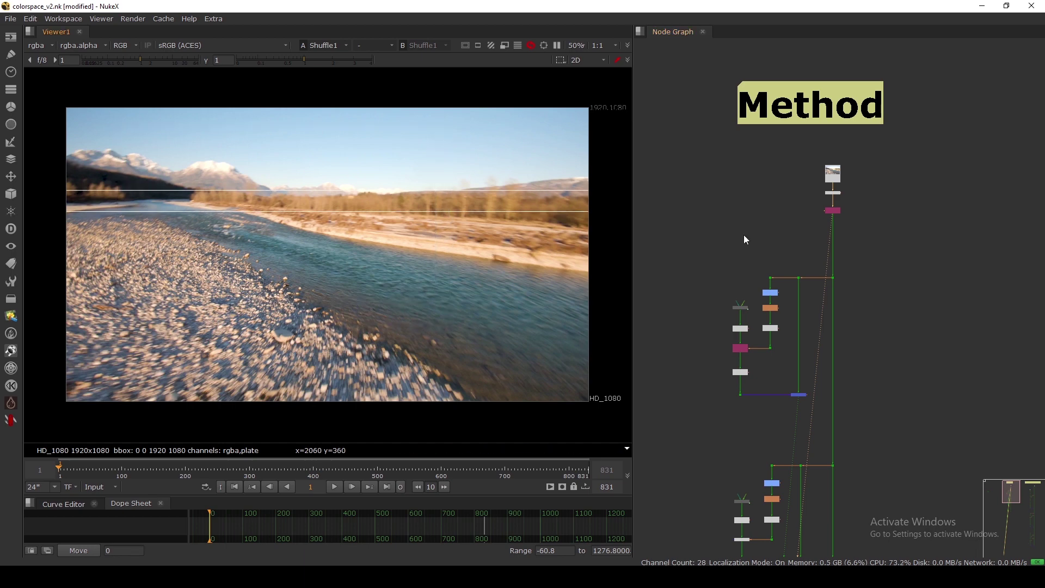
Display the NoiseAdvanced node's output in the viewer and look over the noise pattern
scroll(744, 235, "up", 5)
left_click_drag(787, 217, 787, 140)
scroll(786, 175, "down", 4)
key("1")
left_click_drag(166, 168, 393, 276)
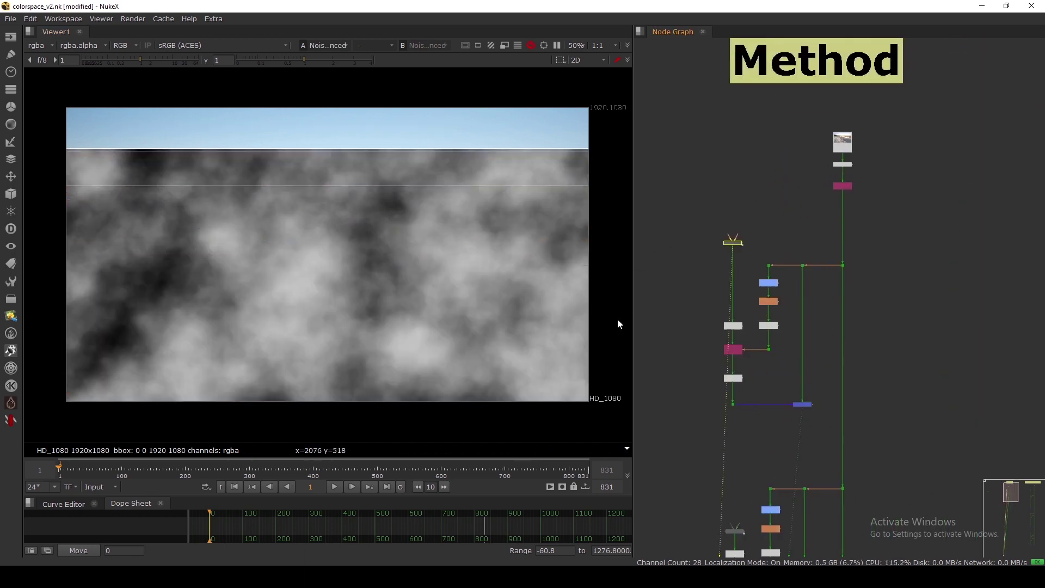
Add a Merge node with NoiseAdvanced as its A input and the Shuffle1 plate as its B input
scroll(759, 234, "up", 3)
left_click(764, 208)
left_click(806, 220)
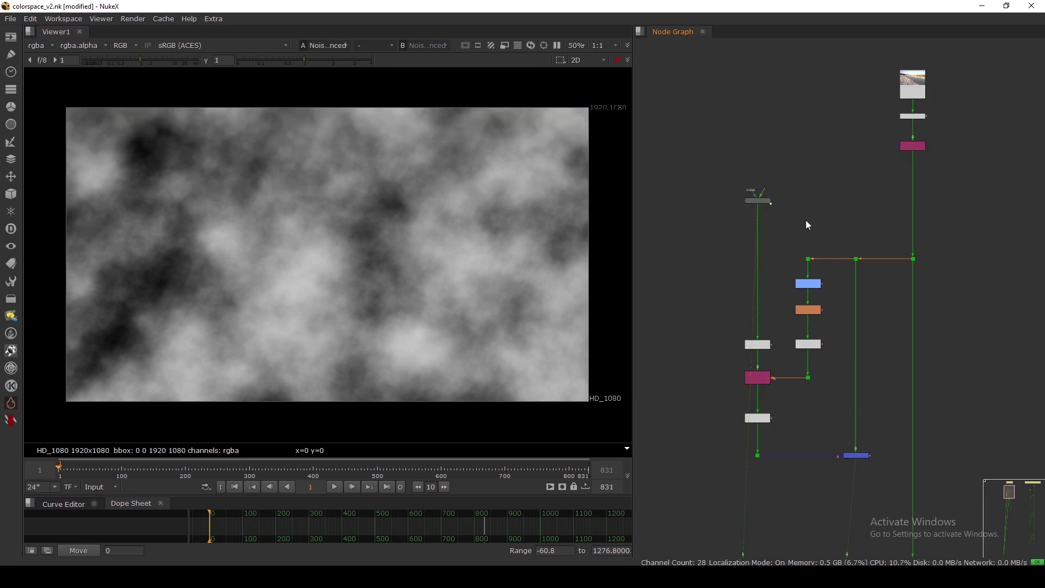
key("m")
left_click(776, 151)
scroll(798, 227, "up", 3)
left_click_drag(803, 203, 731, 184)
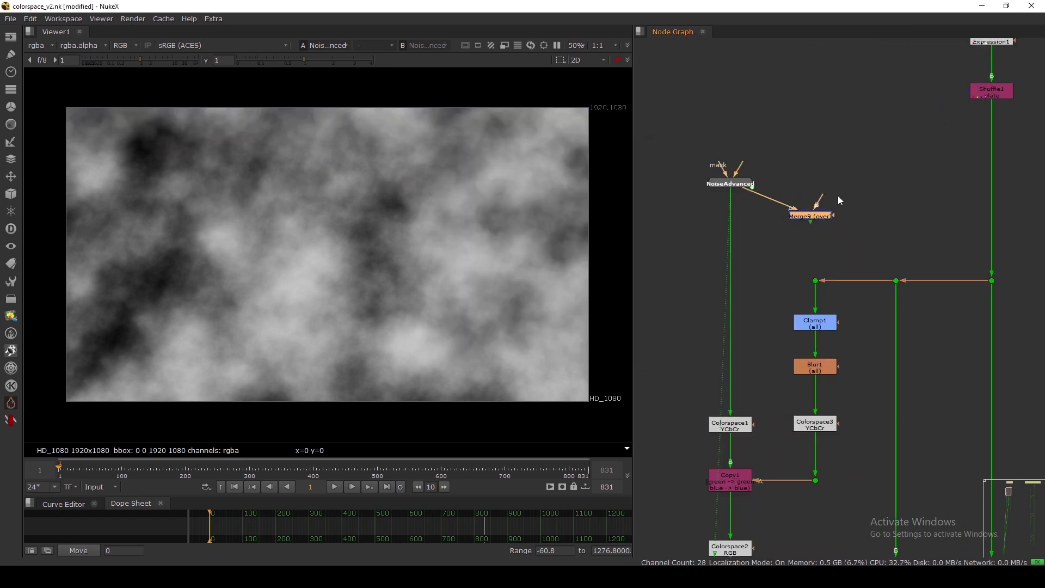
left_click_drag(920, 141, 998, 94)
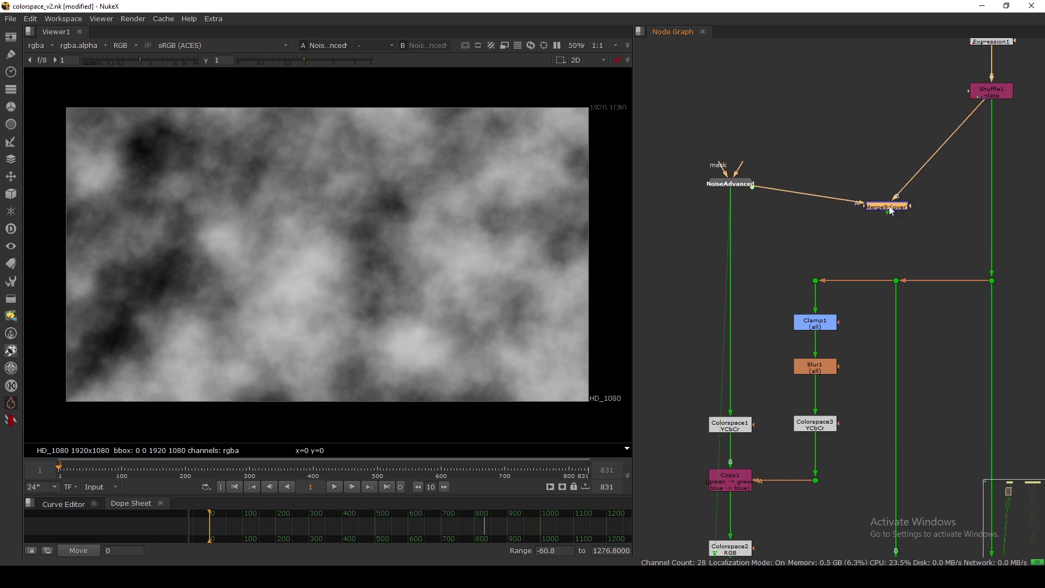
Display the new merge in the viewer and examine the fog over the river up close
key("1")
key("f")
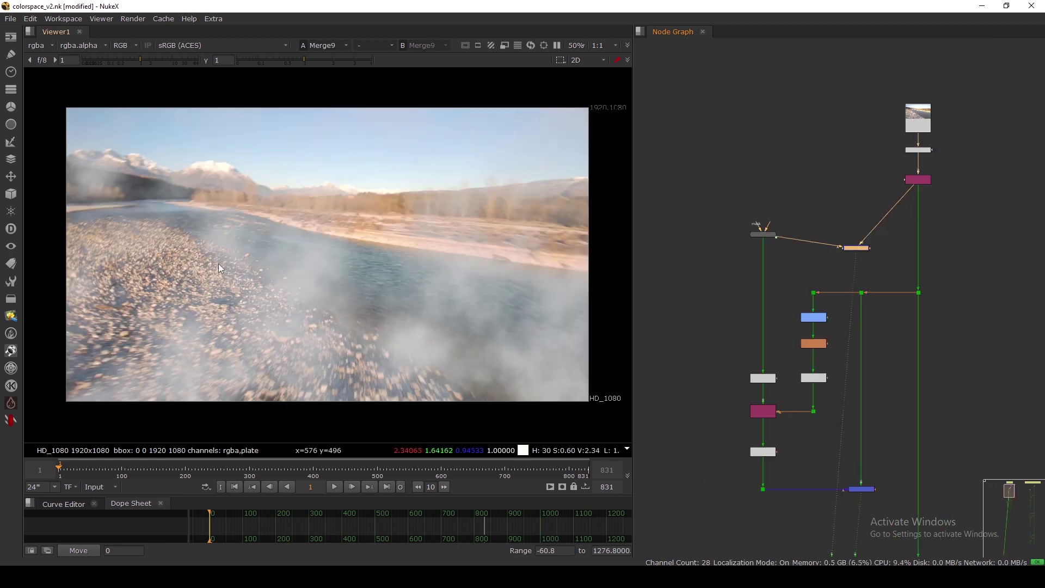
left_click_drag(134, 147, 432, 347)
left_click_drag(855, 247, 860, 238)
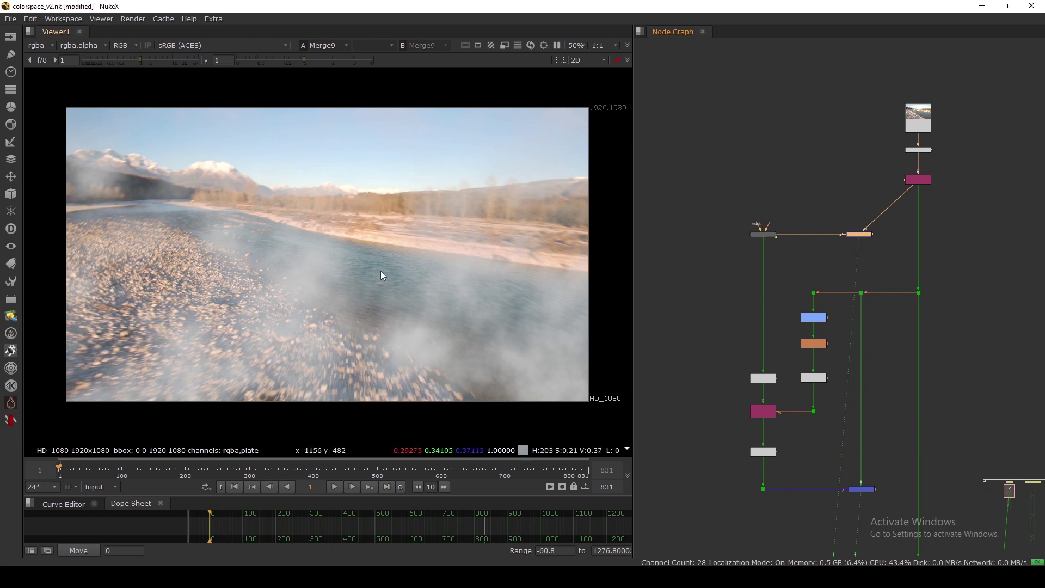
left_click_drag(290, 244, 352, 272)
key("plus")
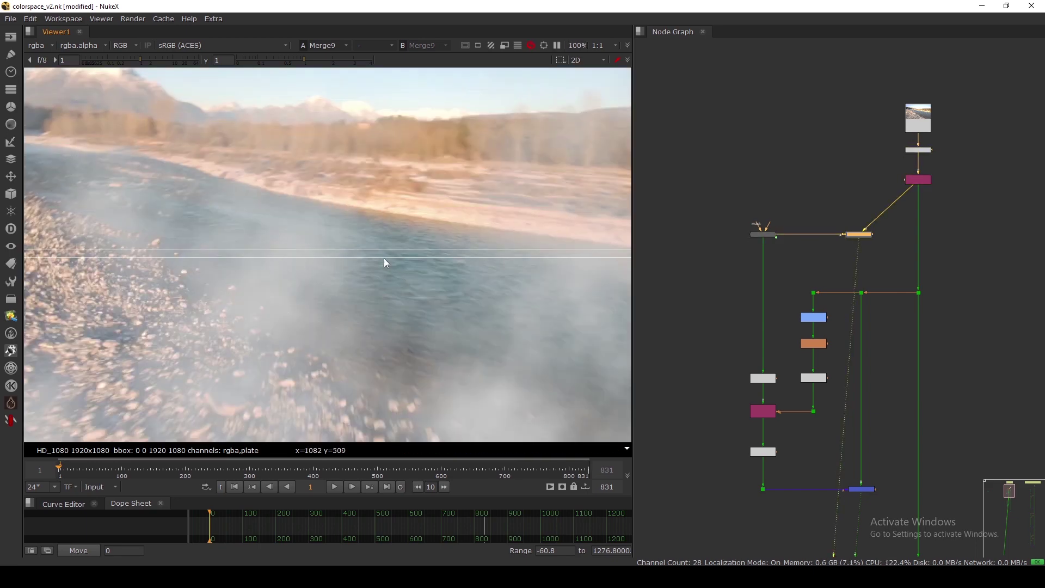
left_click_drag(221, 214, 421, 319)
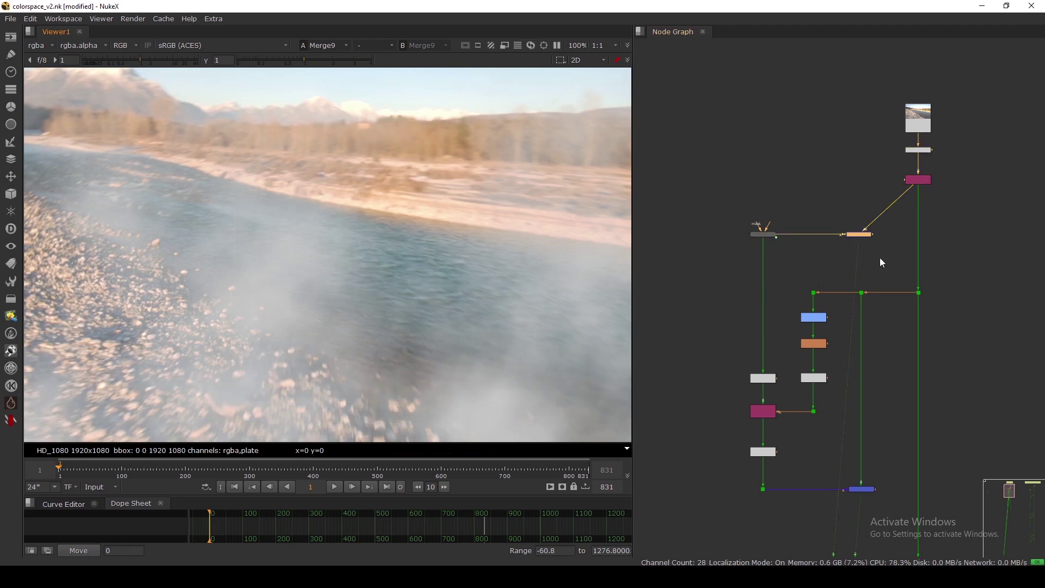
scroll(880, 257, "up", 3)
key("minus")
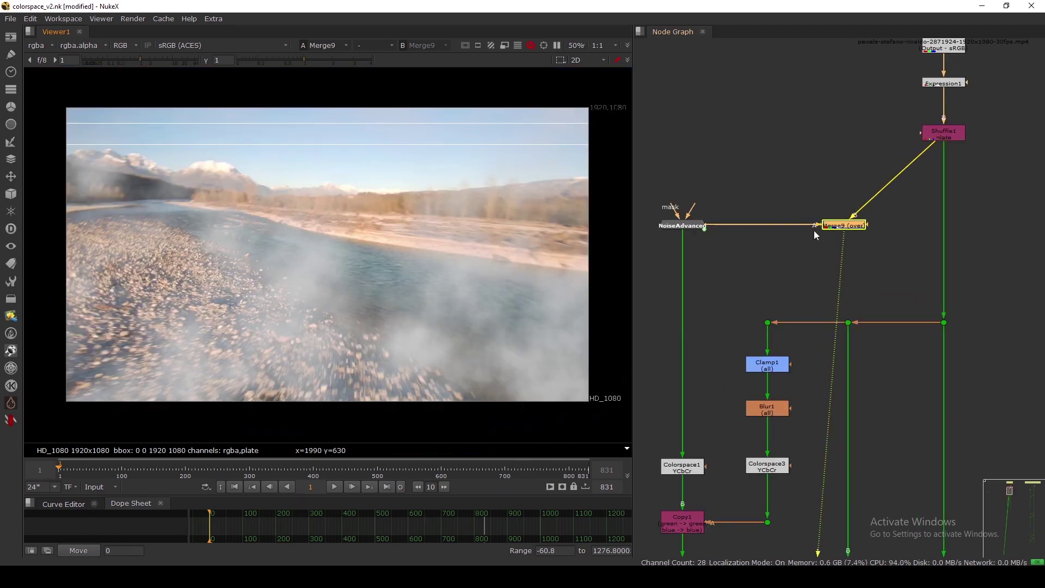
Try the plus operation on the new Merge node, return it to over, and close its properties
scroll(815, 230, "down", 1)
middle_click_drag(811, 218, 827, 228)
scroll(828, 227, "up", 3)
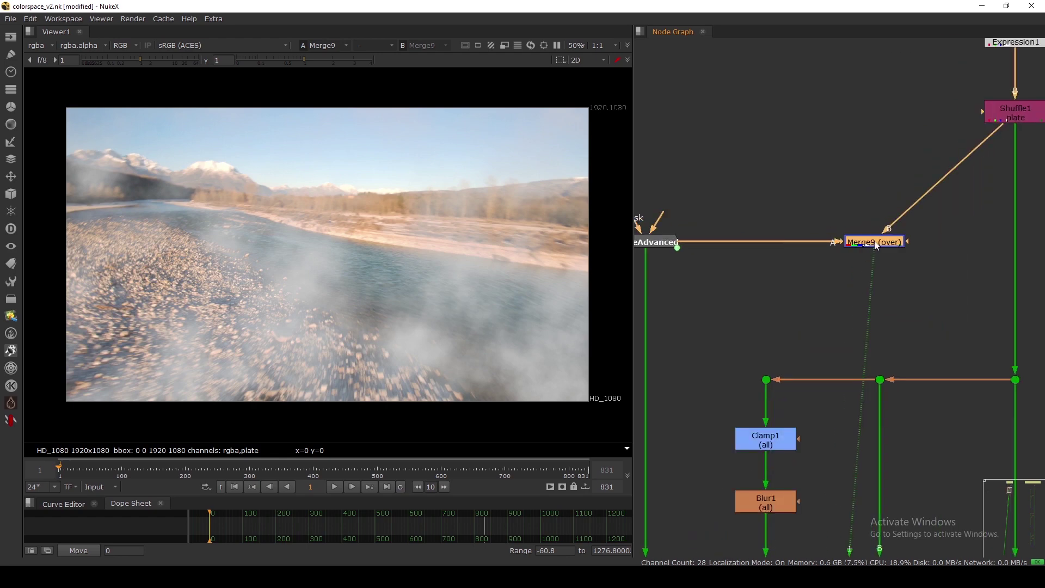
double_click(877, 243)
left_click(512, 201)
left_click(524, 295)
left_click(522, 202)
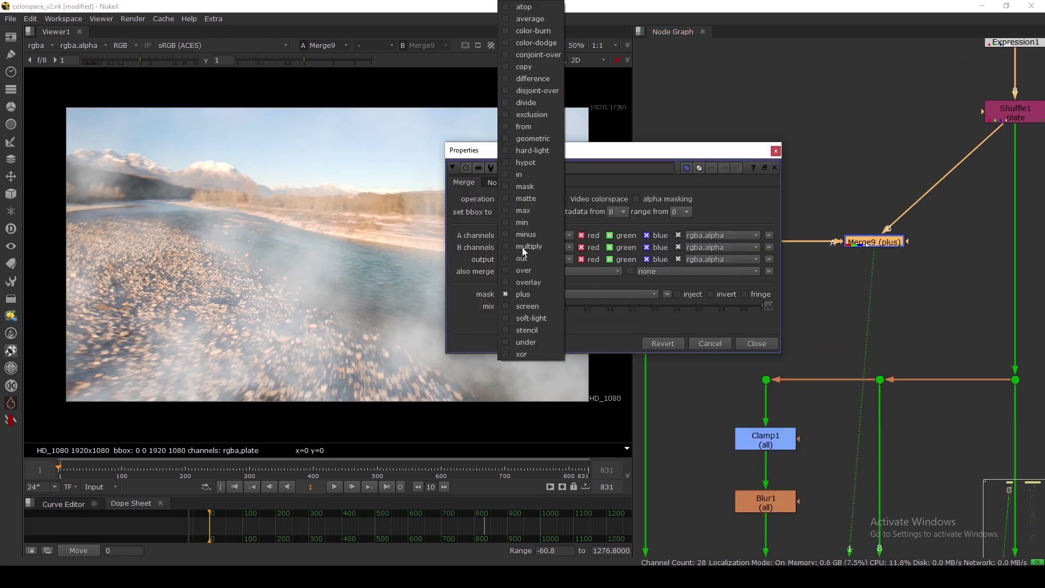
left_click(527, 271)
left_click(757, 344)
Check the NoiseAdvanced node's alpha channel in the viewer, then display the merged fog again
left_click(671, 248)
key("1")
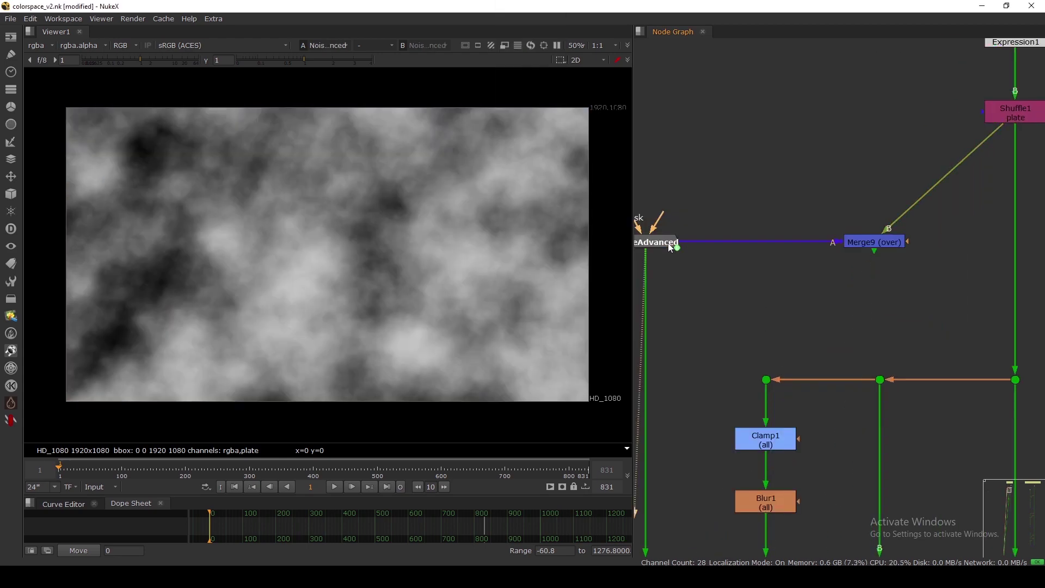
left_click_drag(403, 205, 279, 324, "ctrl+shift")
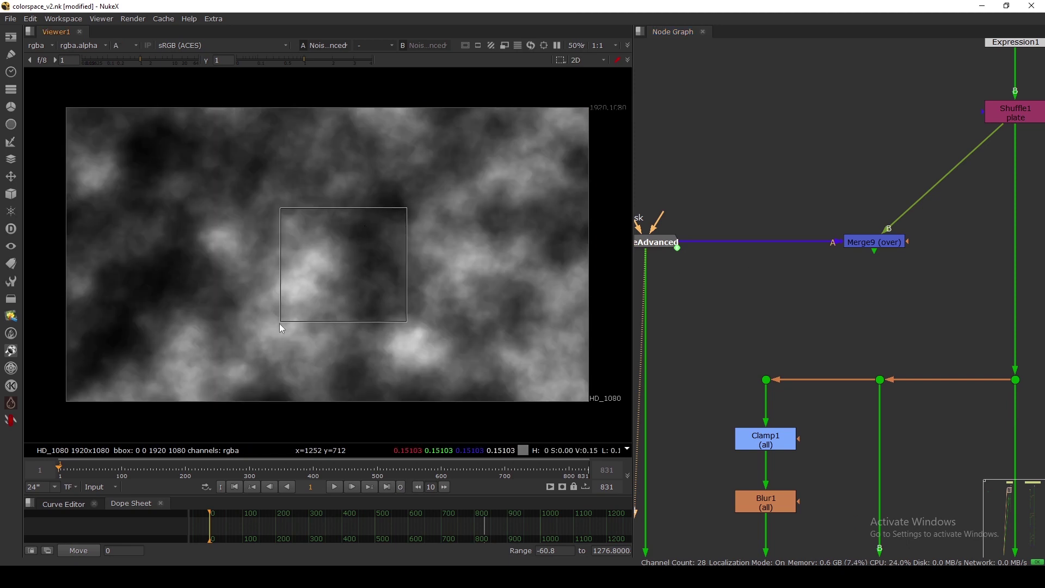
left_click(875, 242)
key("1")
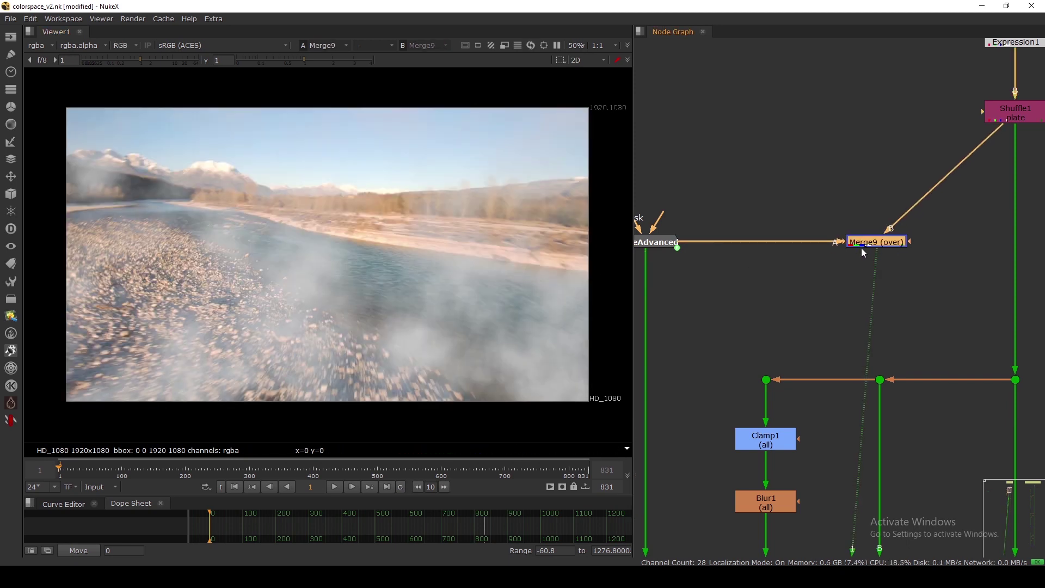
Delete the Merge node that combines NoiseAdvanced directly with the Shuffle1 plate
middle_click_drag(745, 265, 776, 258)
left_click_drag(793, 197, 768, 296)
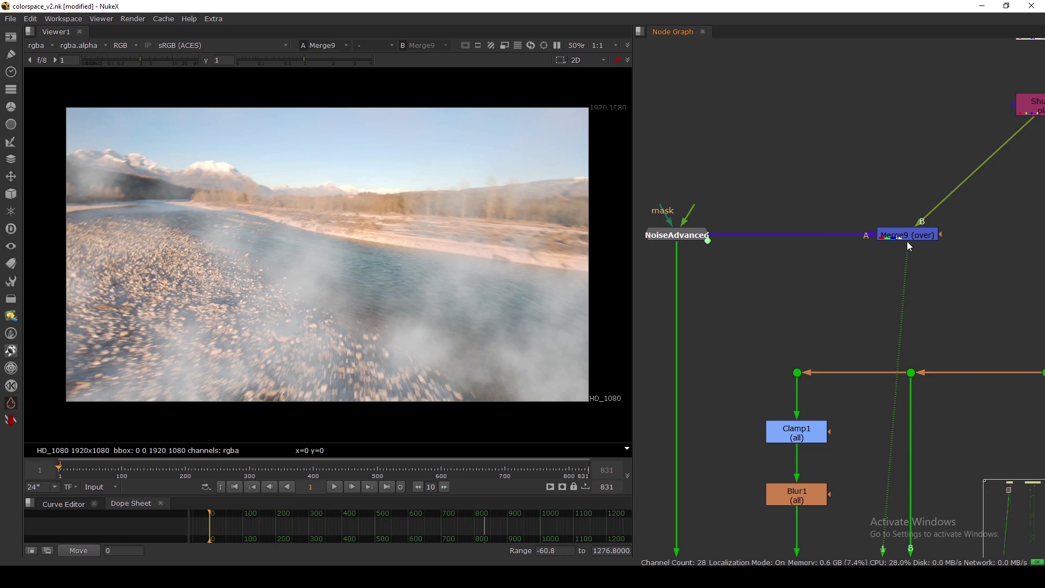
left_click_drag(907, 240, 906, 267)
left_click_drag(786, 223, 716, 273)
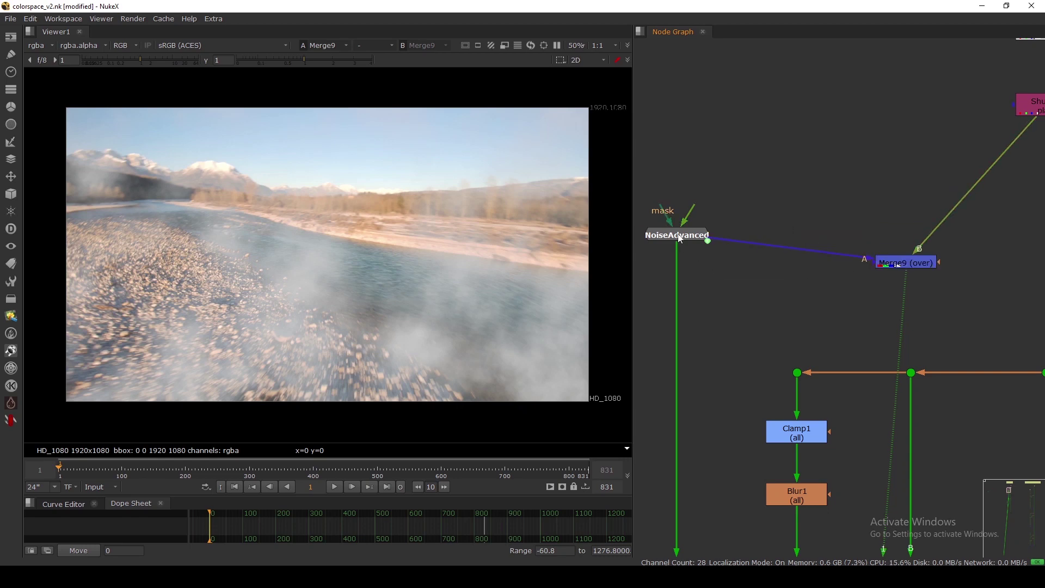
middle_click_drag(887, 293, 820, 243)
left_click(822, 240)
key("Delete")
scroll(809, 225, "down", 2)
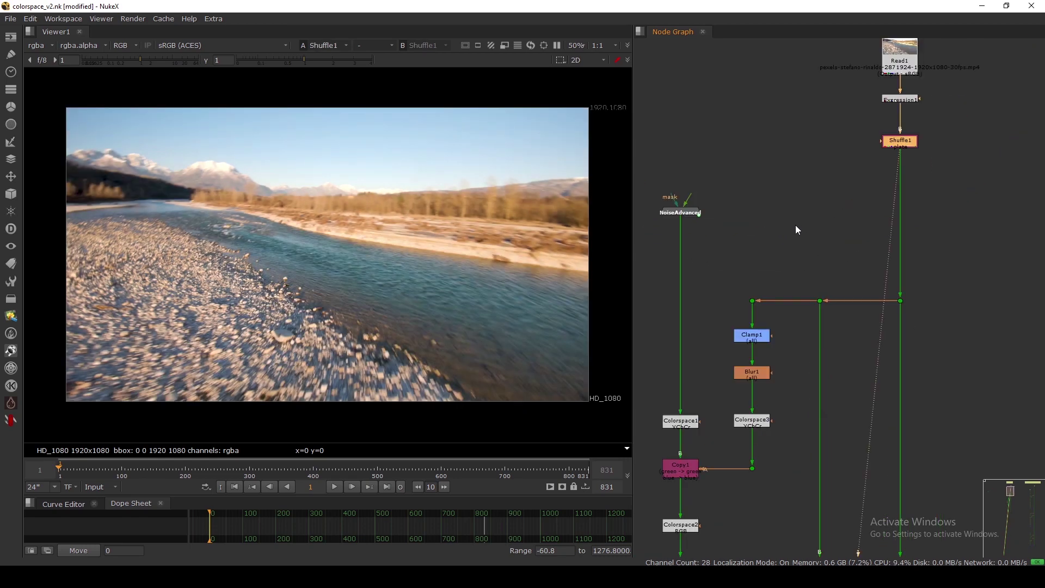
Display the NoiseAdvanced node by itself in the viewer and inspect its pattern
left_click(680, 211)
key("1")
key("1")
left_click(681, 212)
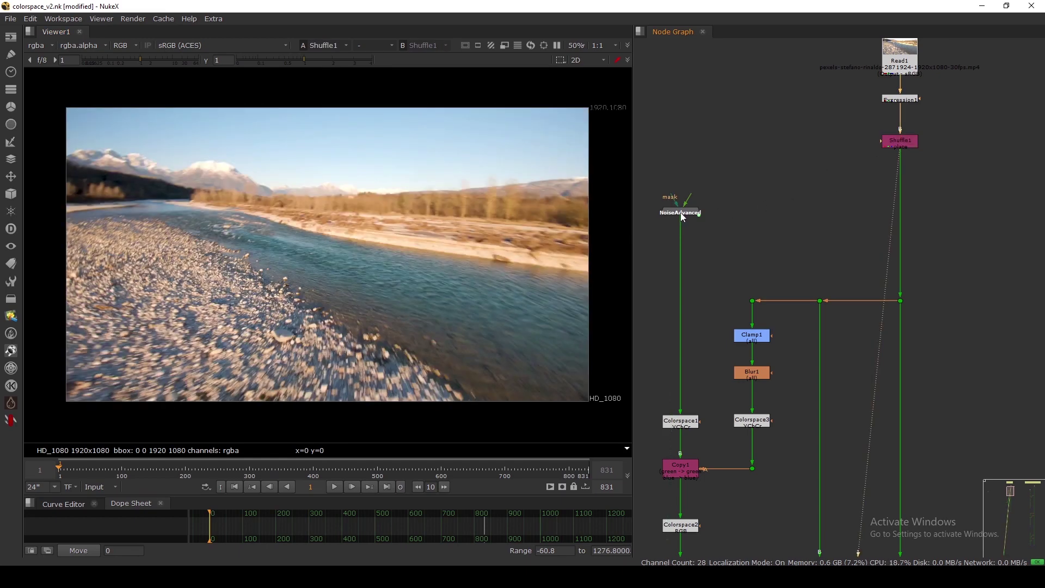
key("1")
left_click_drag(129, 131, 439, 318)
Examine the YCbCr nodes Colorspace1 and Colorspace3 in the branches feeding Copy1
scroll(749, 306, "down", 2)
middle_click_drag(749, 306, 795, 228)
middle_click_drag(776, 193, 772, 224)
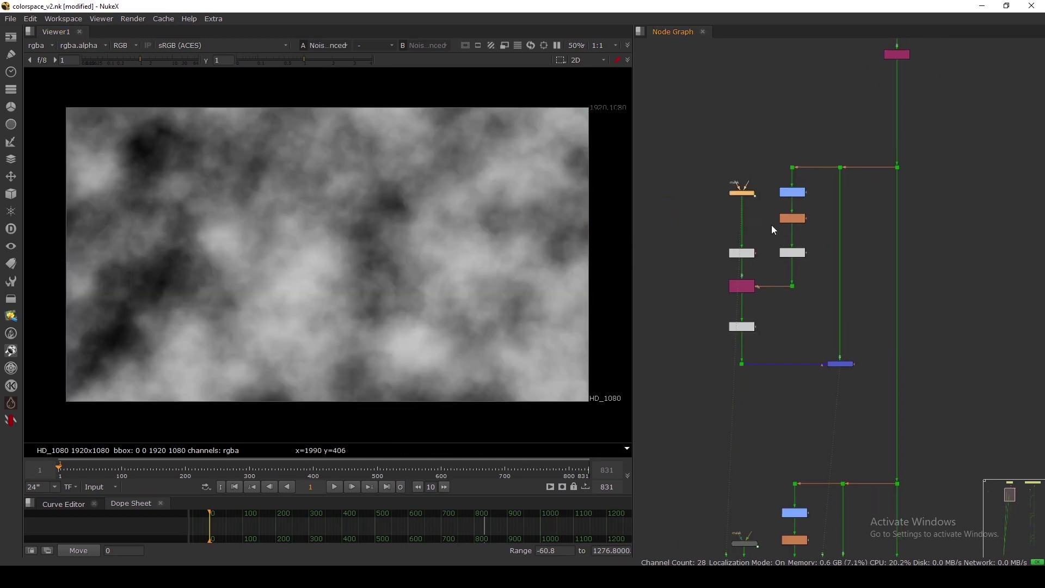
scroll(759, 199, "up", 2)
scroll(783, 258, "up", 3)
left_click(708, 286)
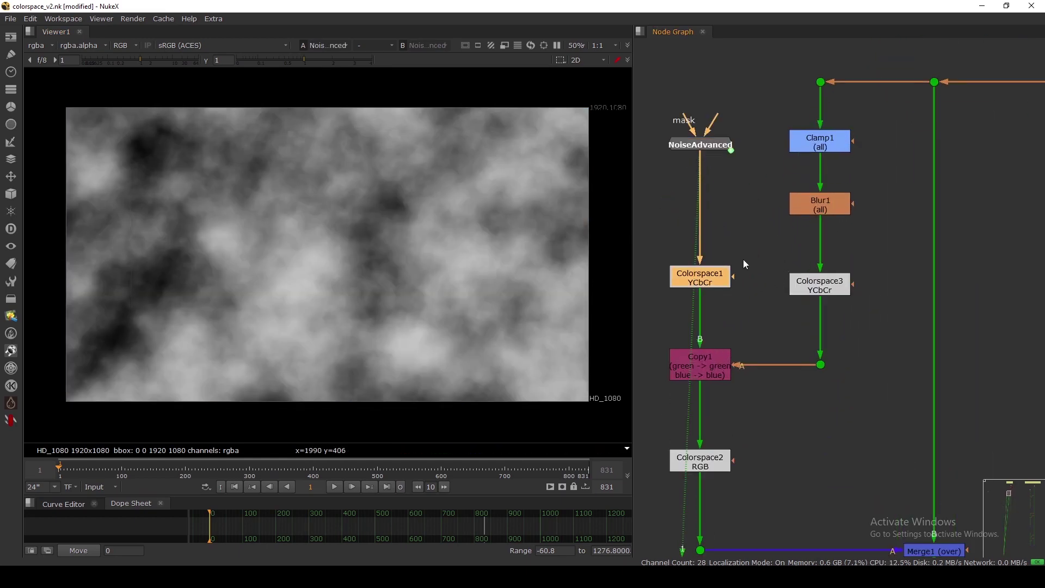
left_click(814, 285)
scroll(822, 238, "down", 3)
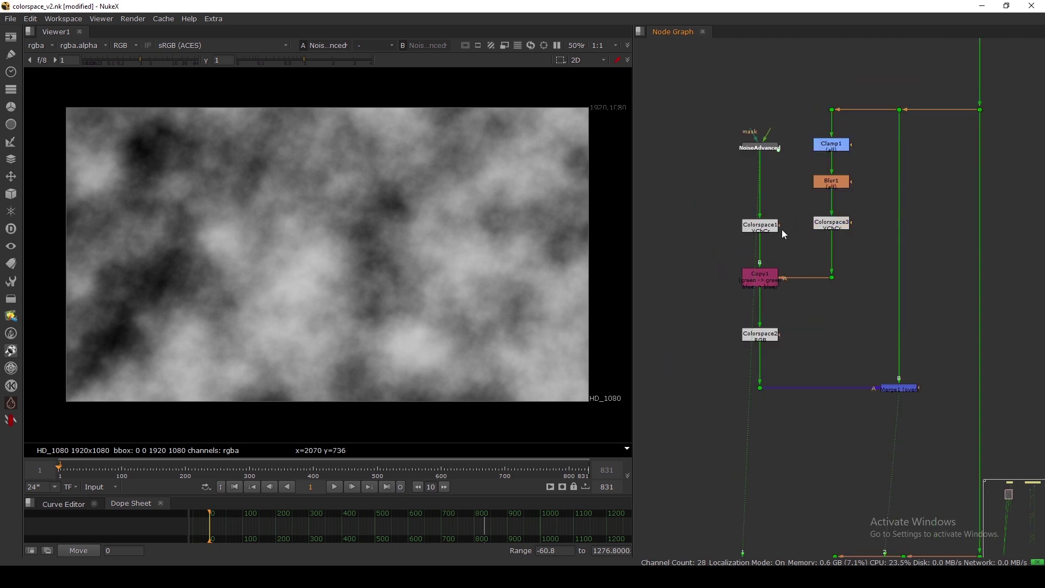
Move the Colorspace2 RGB node slightly lower under Copy1, closer to the dot that leads to Merge1
left_click_drag(826, 233, 826, 231)
left_click_drag(766, 333, 764, 360)
left_click(790, 345)
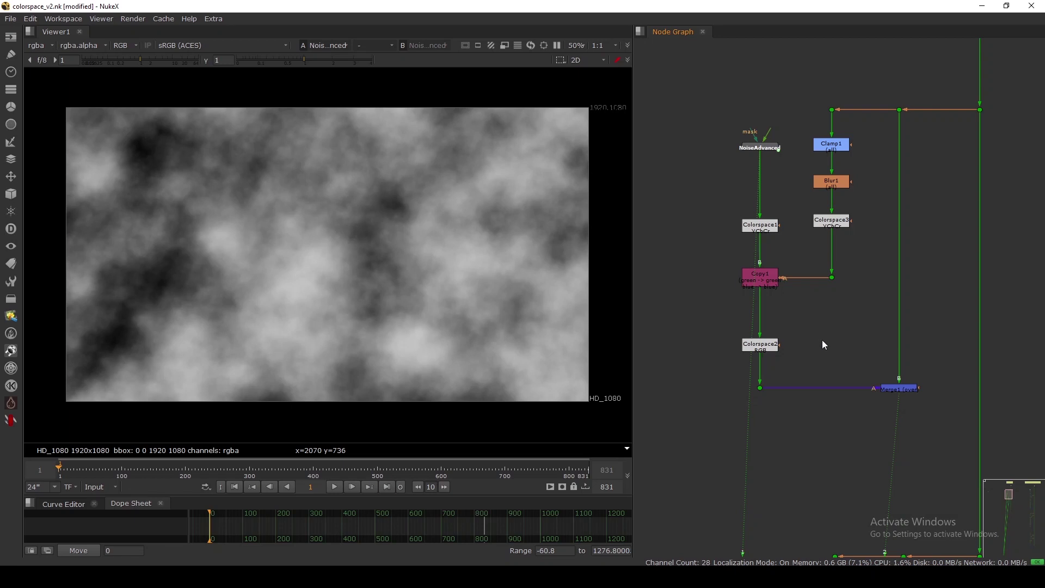
left_click(762, 351)
scroll(762, 352, "up", 4)
scroll(881, 275, "down", 5)
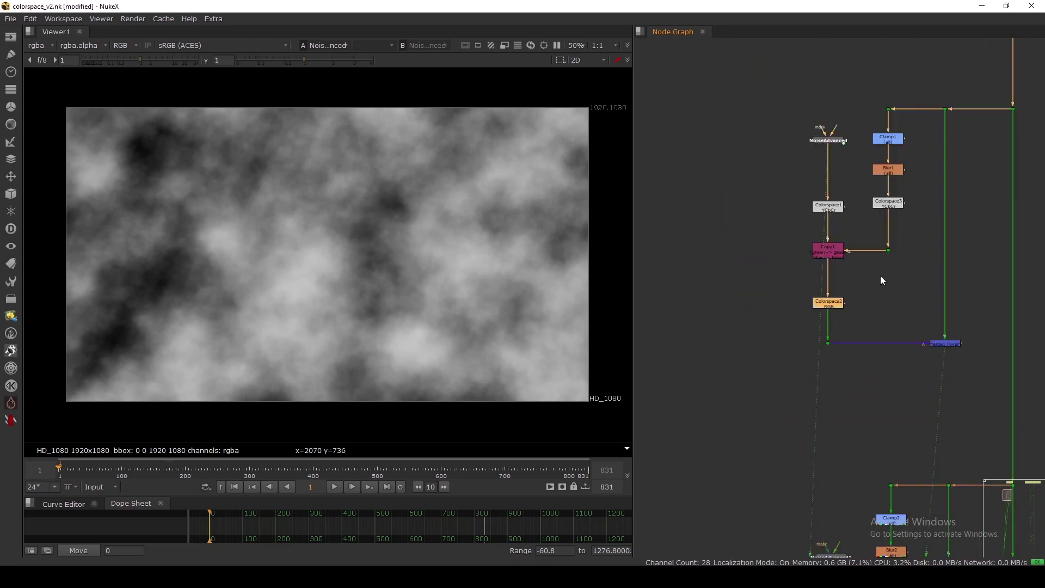
scroll(826, 265, "up", 3)
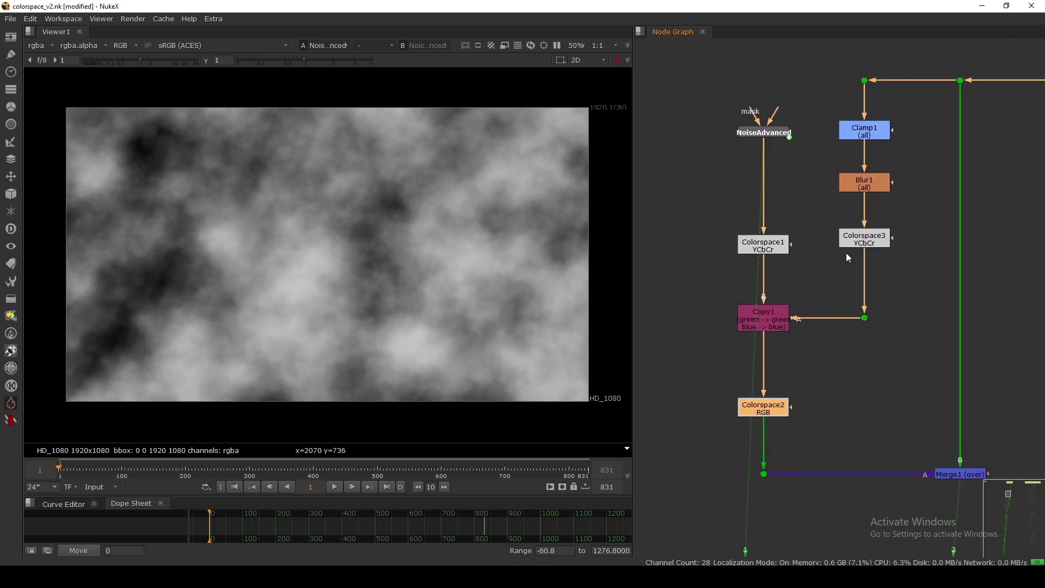
Display Colorspace3 in the viewer and check its input and output colorspace settings
left_click(863, 251)
key("1")
double_click(862, 250)
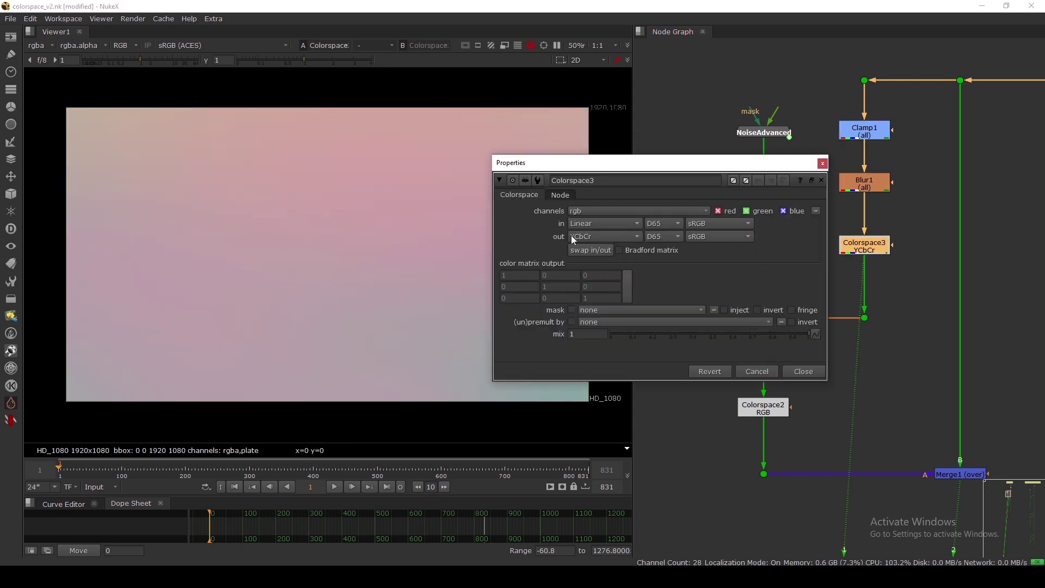
left_click(823, 163)
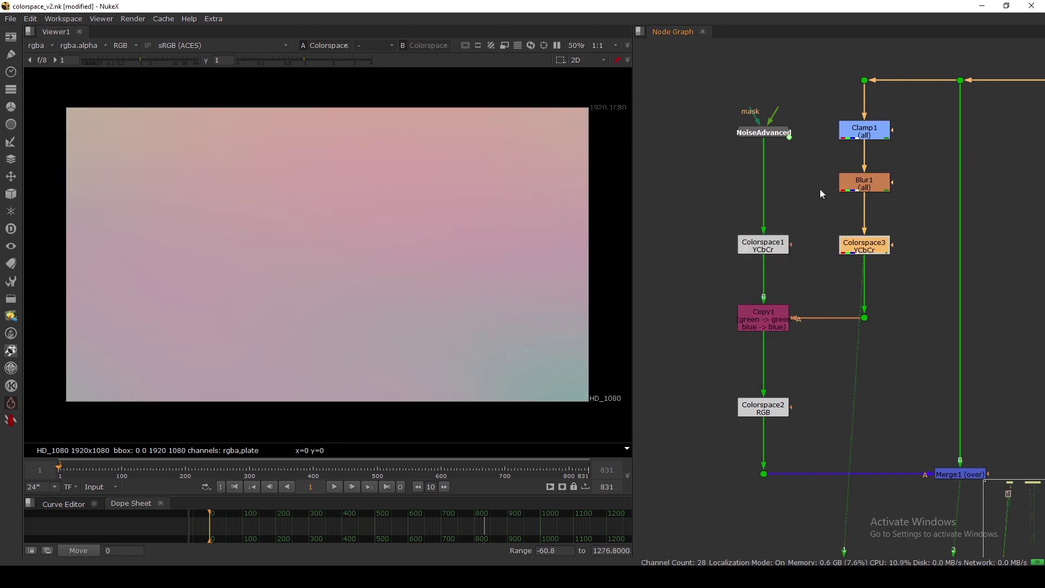
Add a new unconnected Colorspace node and place it beside the Blur1 and Colorspace3 branch
key("Tab")
type("col")
key("Return")
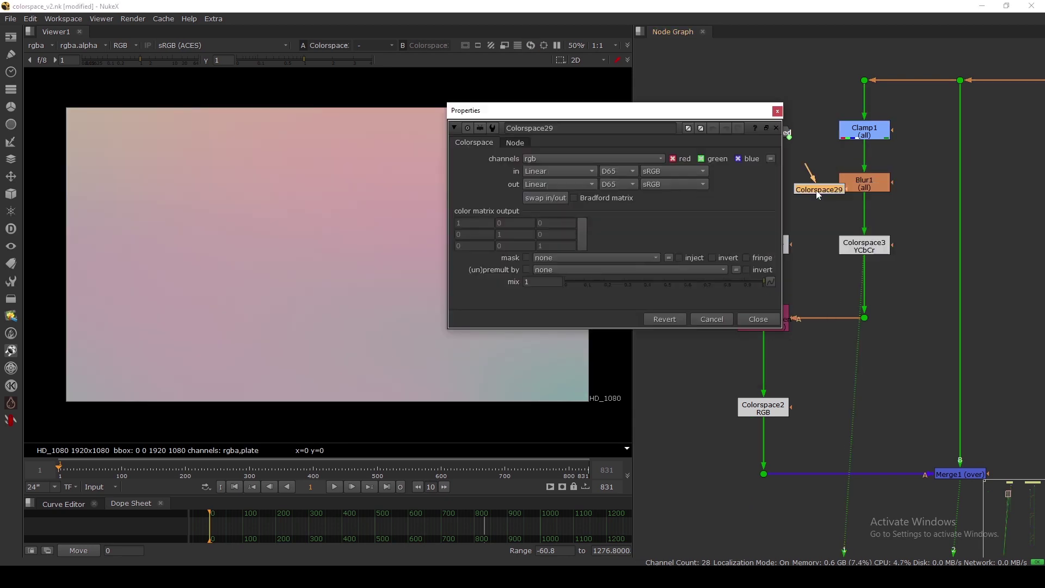
left_click_drag(821, 189, 913, 220)
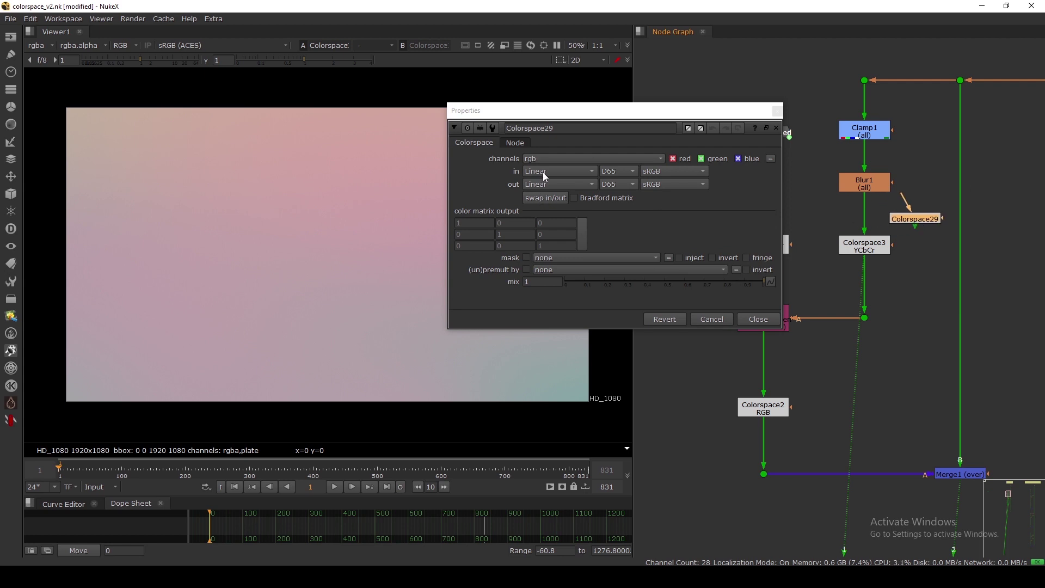
Close the properties of the unconnected Colorspace node beside Blur1 and delete the node
left_click(759, 319)
key("Delete")
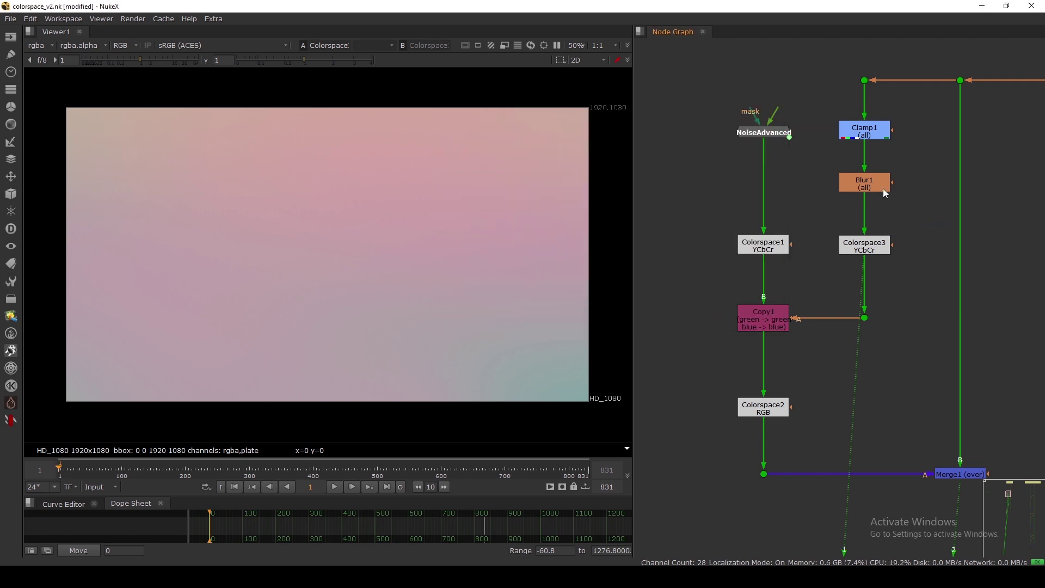
Display Clamp1 in the viewer and toggle it off and on to compare its effect on the river plate
left_click_drag(867, 136, 867, 130)
key("1")
left_click(815, 154)
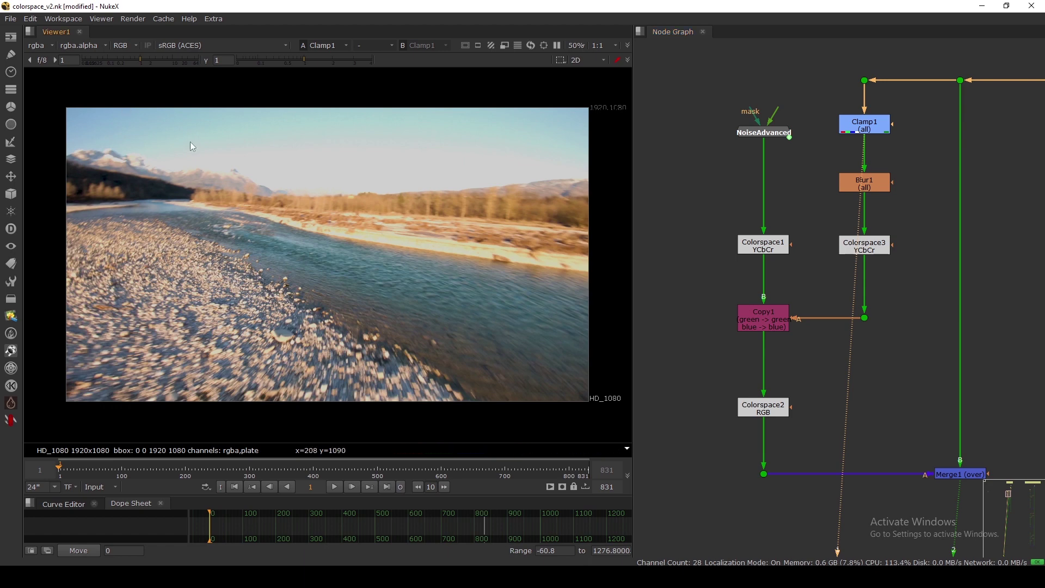
left_click(861, 125)
key("d")
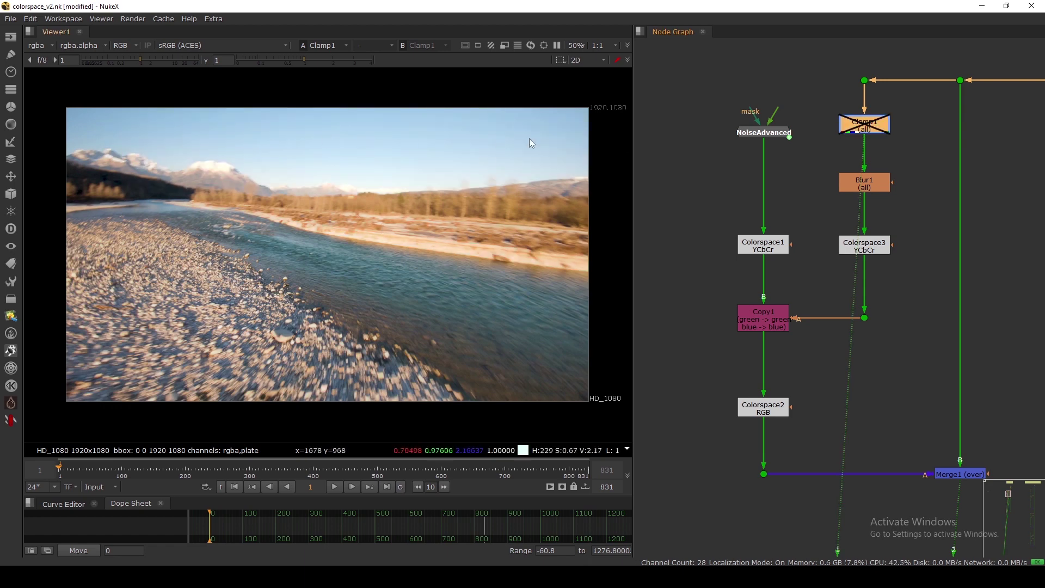
key("d")
Display Blur1 in the viewer to examine the blurred colours of the plate
left_click_drag(871, 184, 870, 177)
key("1")
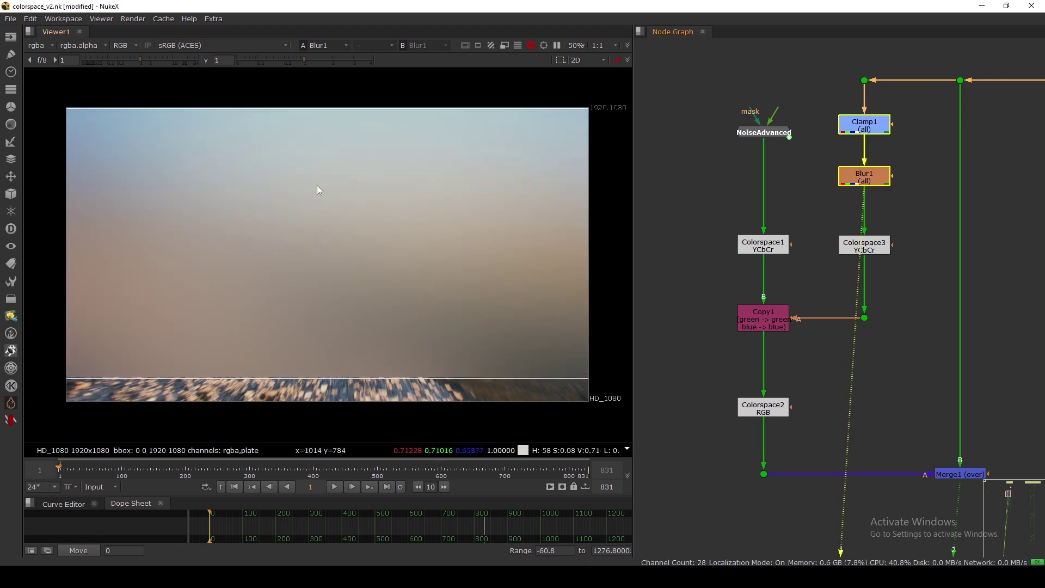
left_click_drag(201, 132, 489, 272)
Display Colorspace3 in the viewer and review its Linear to YCbCr conversion settings
left_click_drag(880, 247, 881, 243)
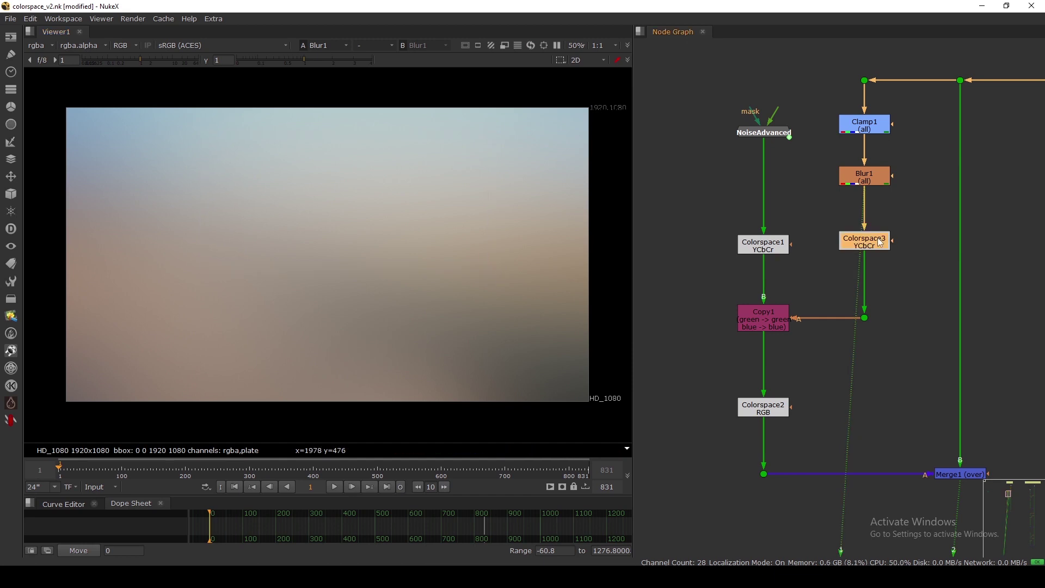
key("1")
double_click(879, 243)
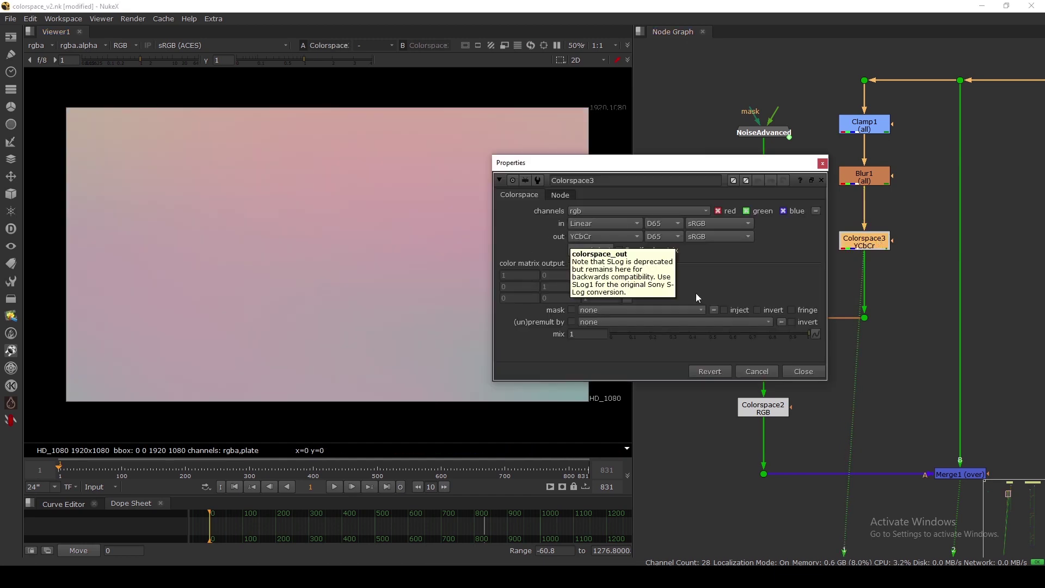
left_click(803, 371)
View the NoiseAdvanced output and its YCbCr conversion from Colorspace1 in the viewer
left_click_drag(774, 137, 774, 131)
key("1")
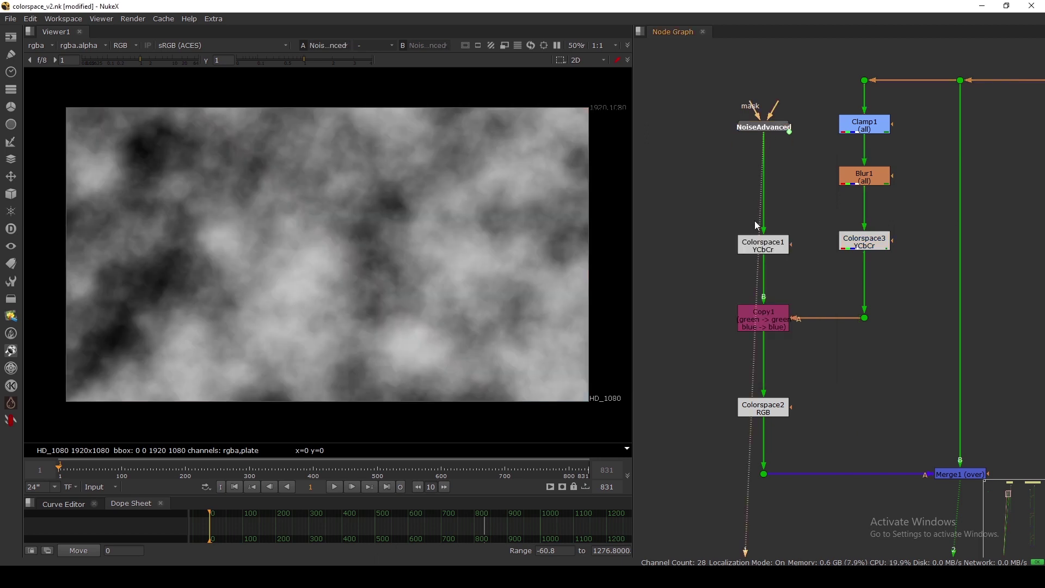
left_click(761, 239)
key("1")
Display Copy1 in the viewer and examine how it copies the green and blue channels from the Colorspace3 branch
middle_click_drag(769, 328, 777, 272)
left_click(778, 271)
key("1")
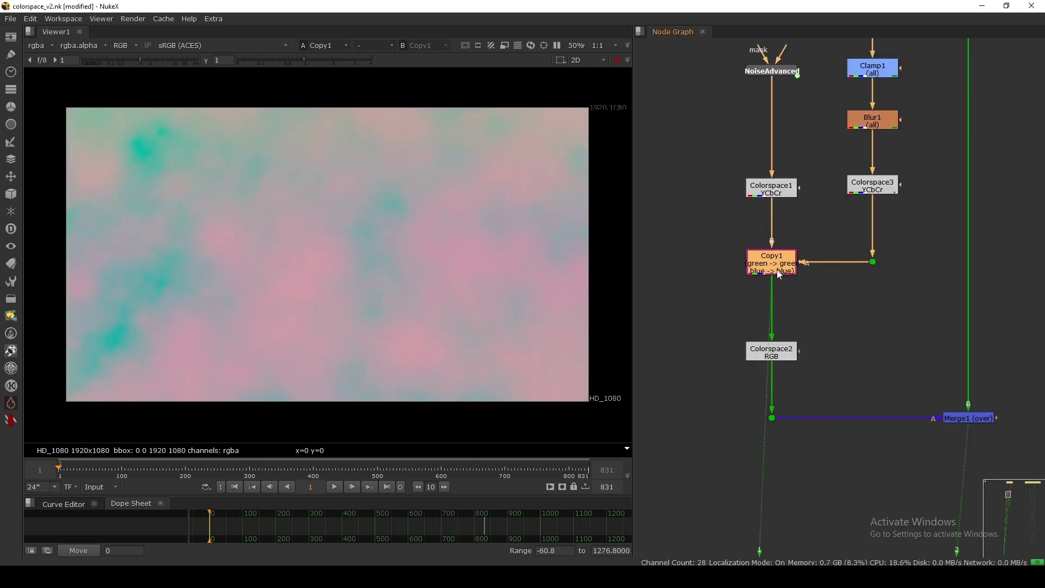
double_click(780, 275)
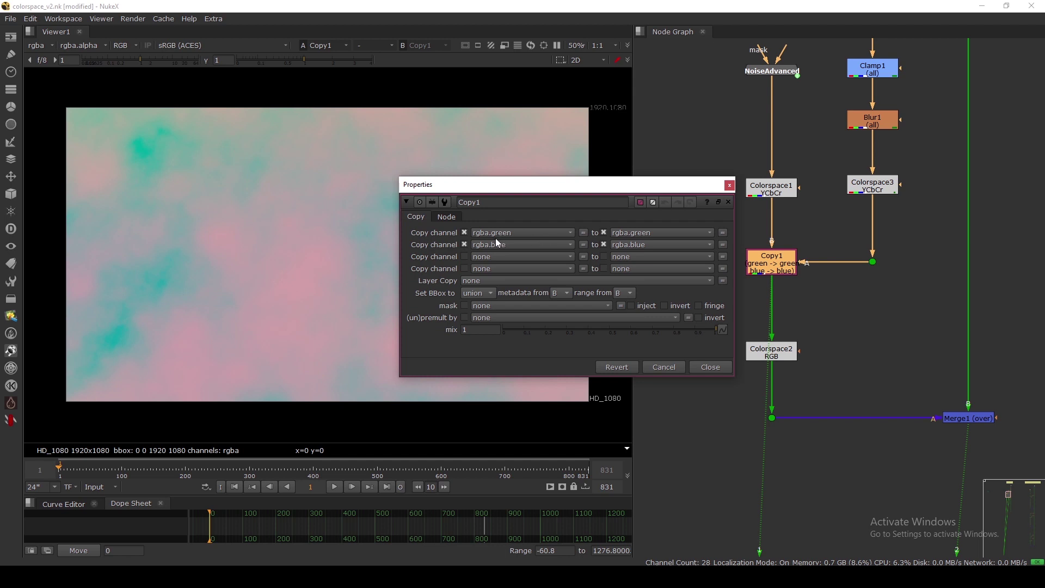
left_click_drag(659, 188, 638, 181)
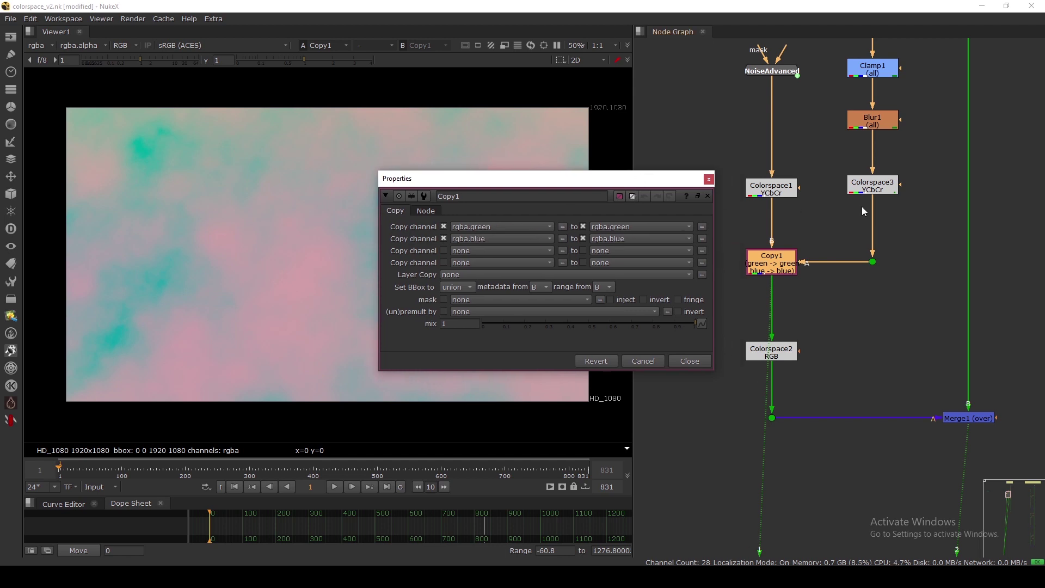
left_click(861, 207)
left_click(876, 186)
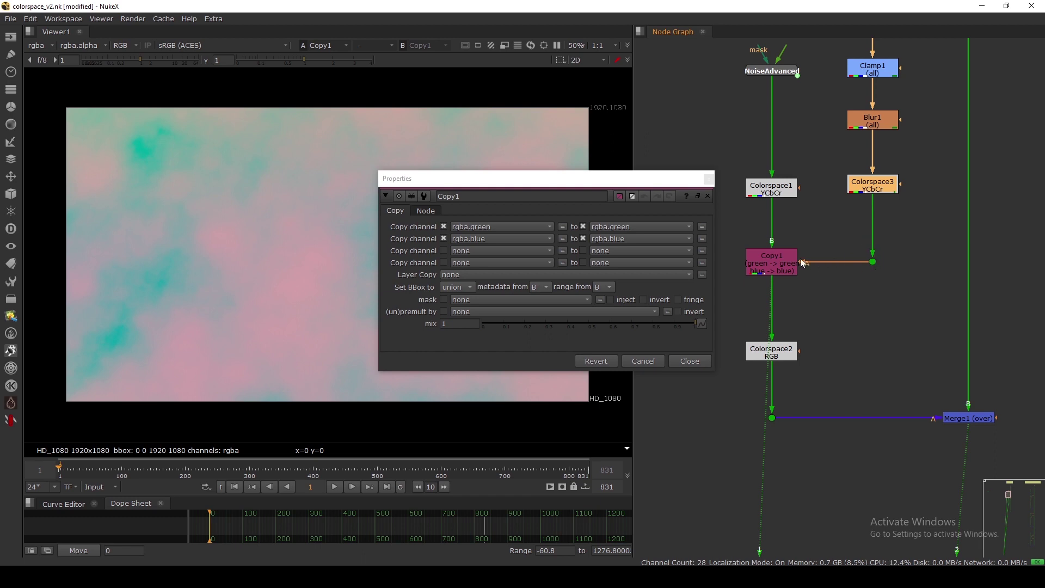
left_click(709, 180)
Inspect the red and green channels of Copy1 separately in the viewer
left_click(782, 197)
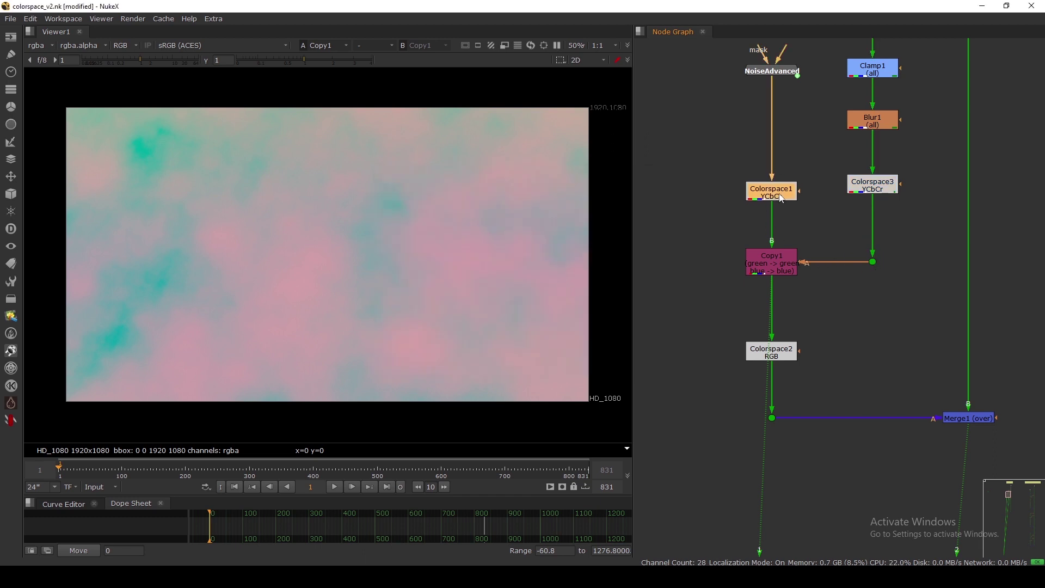
left_click(776, 262)
key("1")
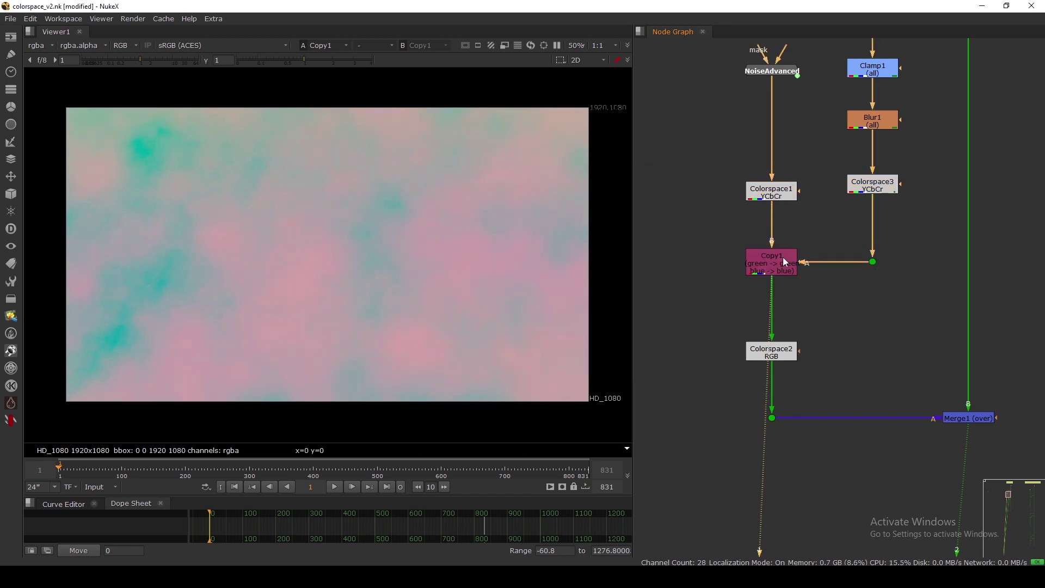
key("r")
key("g")
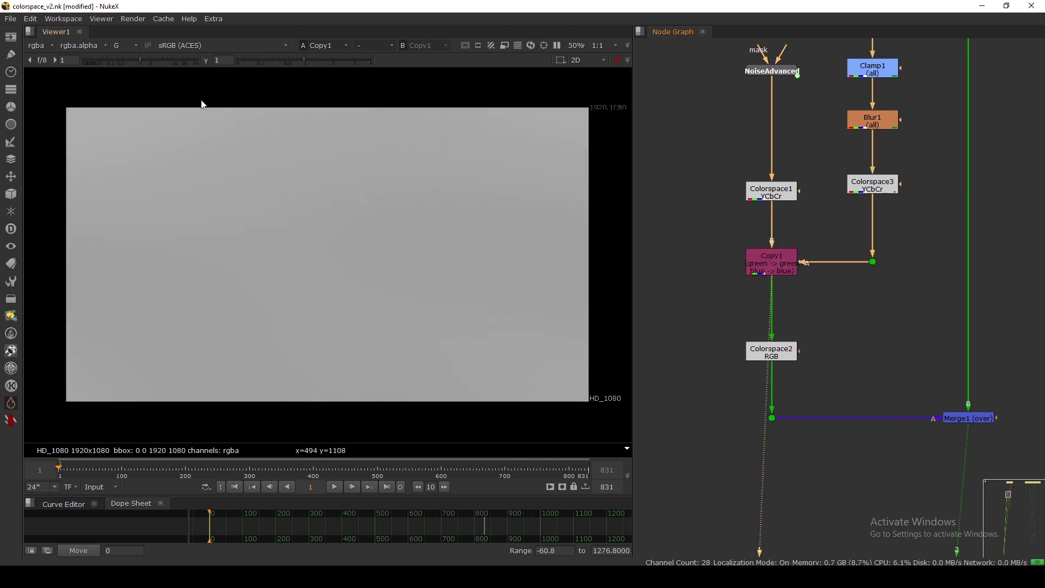
Compare the green channel of Colorspace1 and Copy1 with the viewer gamma lowered to 0.38, and reset the gamma
left_click(300, 63)
left_click_drag(298, 65, 279, 66)
left_click(754, 190)
key("1")
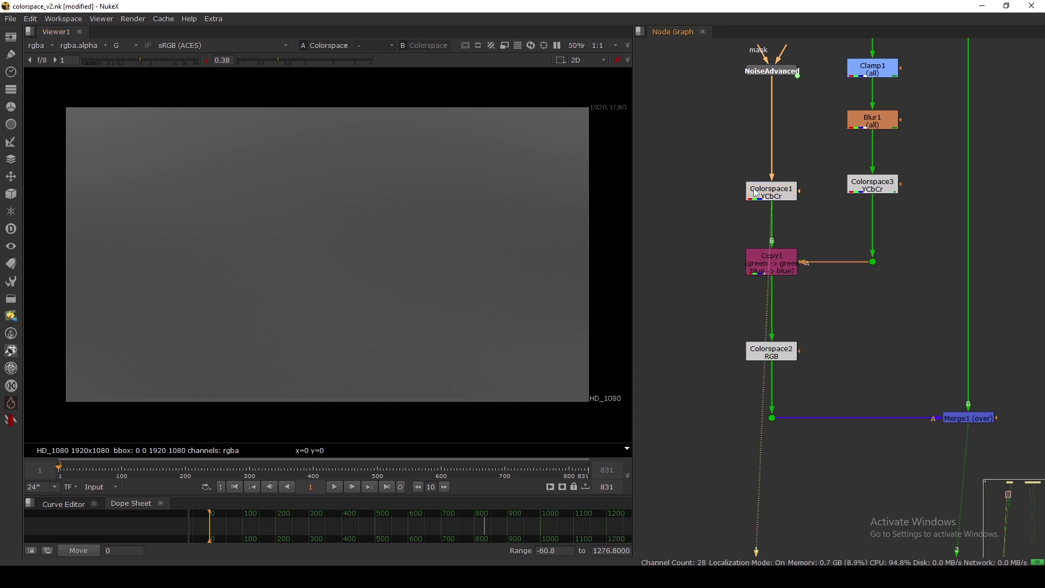
left_click(782, 275)
key("1")
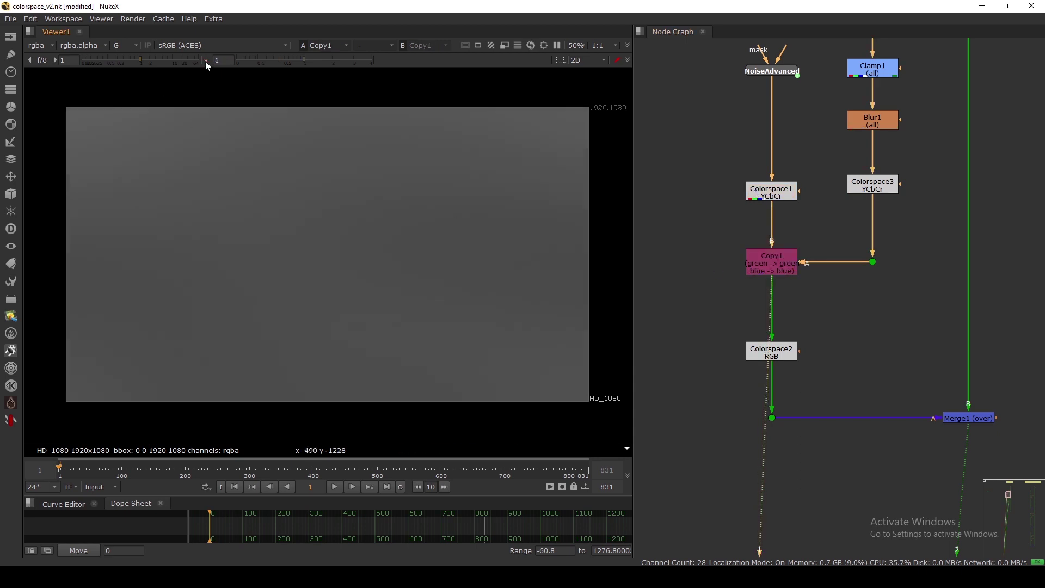
left_click(206, 60)
Move Colorspace2 up closer to Copy1 and view its RGB result, checking the alpha channel
left_click_drag(780, 357, 780, 337)
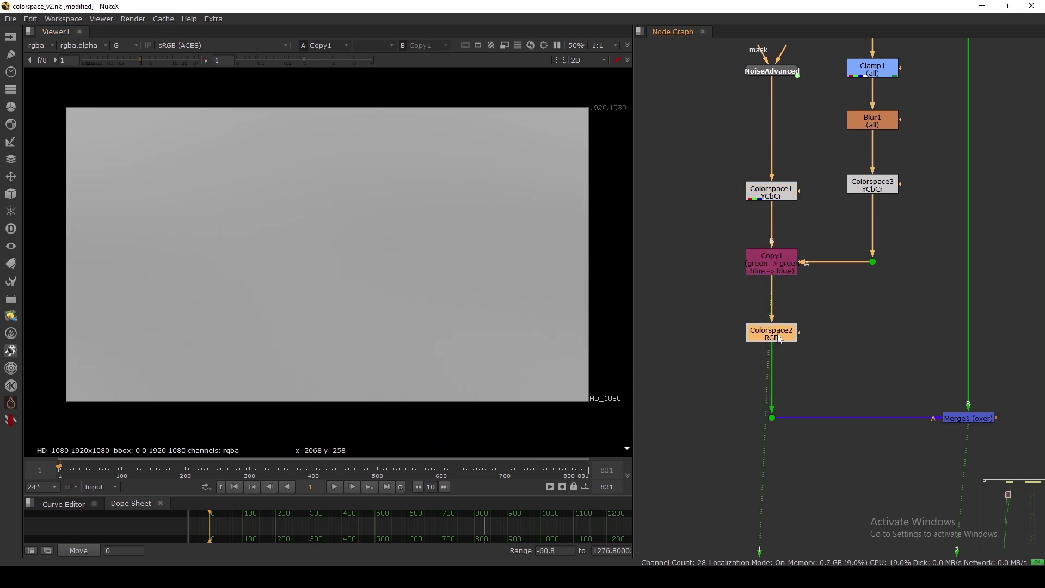
key("1")
key("a")
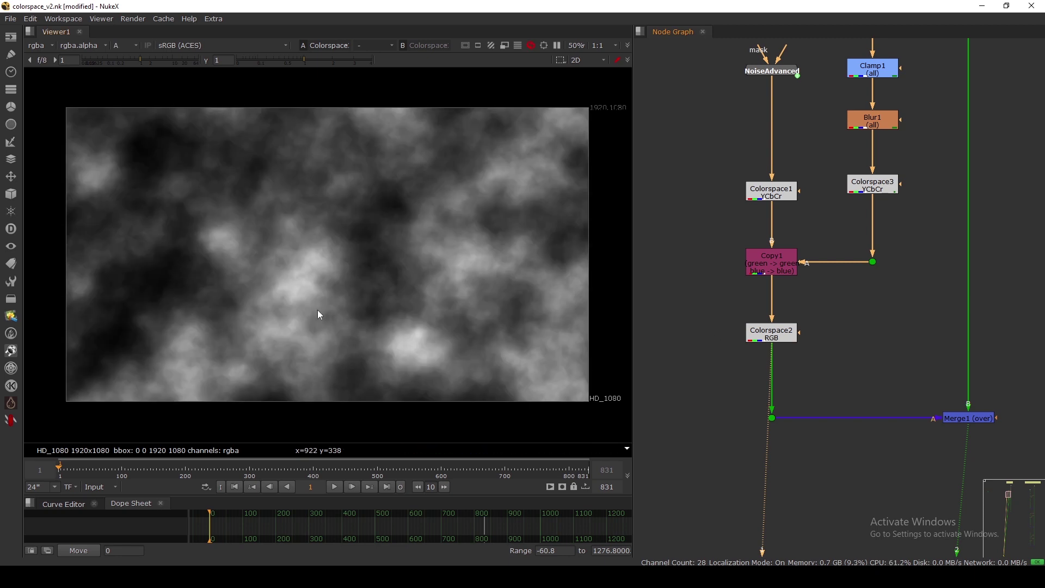
key("a")
Toggle Copy1 off and on repeatedly to compare the Colorspace2 noise with and without the plate's colours
left_click_drag(774, 260, 775, 261)
key("d")
key("d")
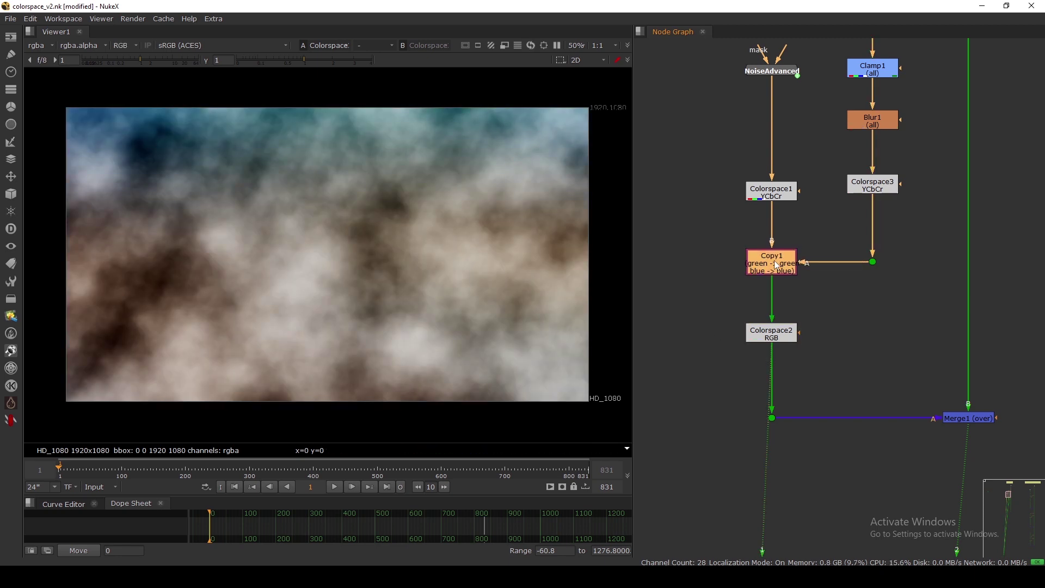
key("d")
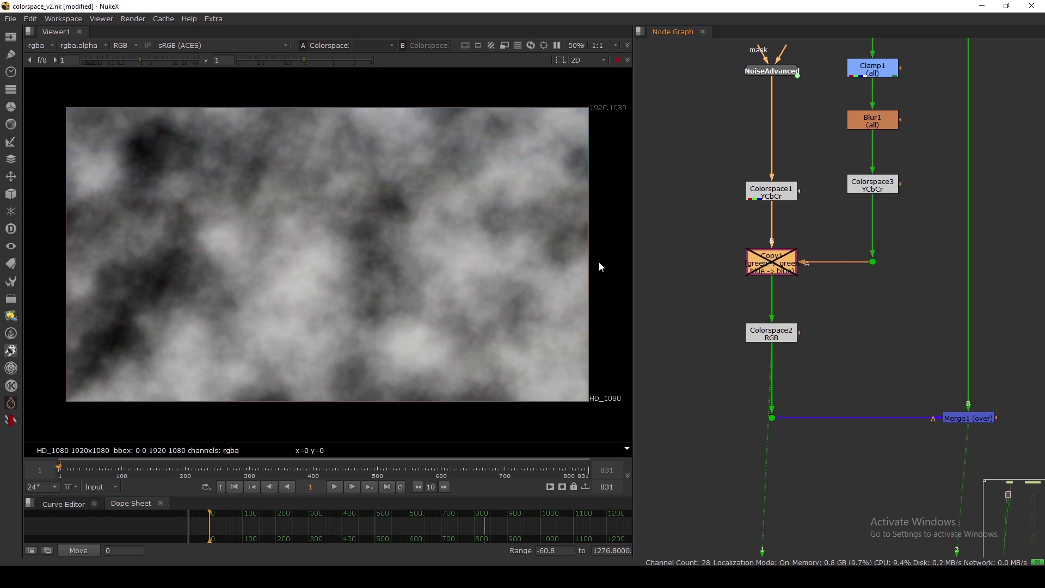
key("d")
key("d")
key("d")
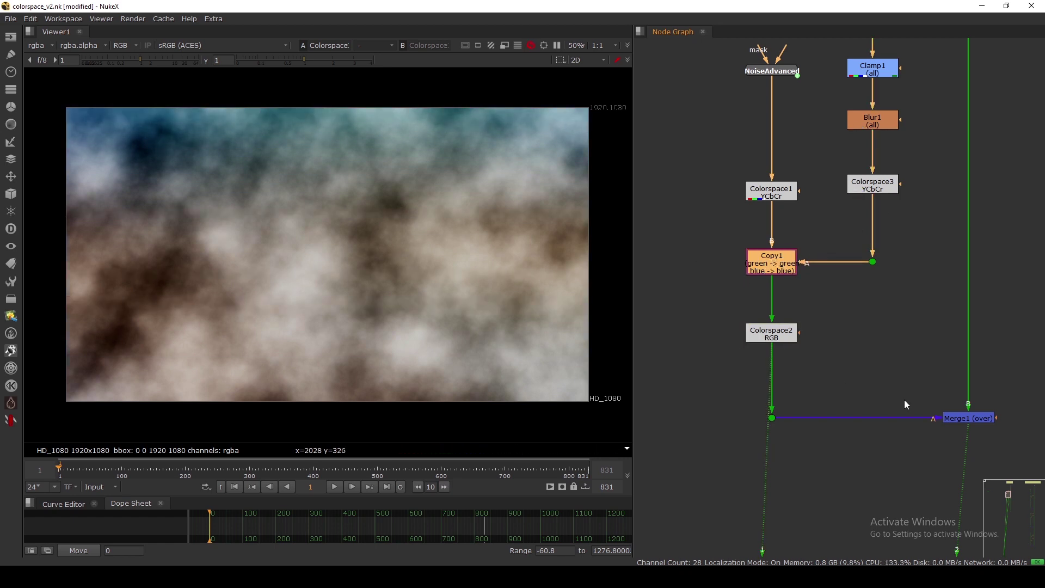
Display Merge1 in the viewer to examine the coloured fog over the river plate
left_click(971, 420)
key("1")
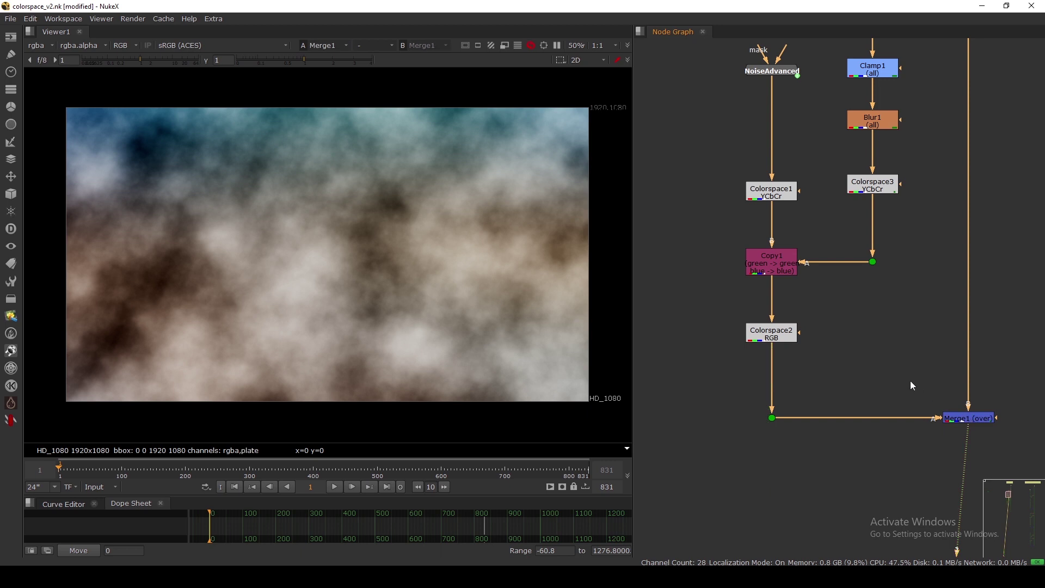
scroll(892, 376, "down", 3)
scroll(915, 394, "up", 3)
middle_click_drag(848, 188, 850, 313)
scroll(851, 313, "down", 1)
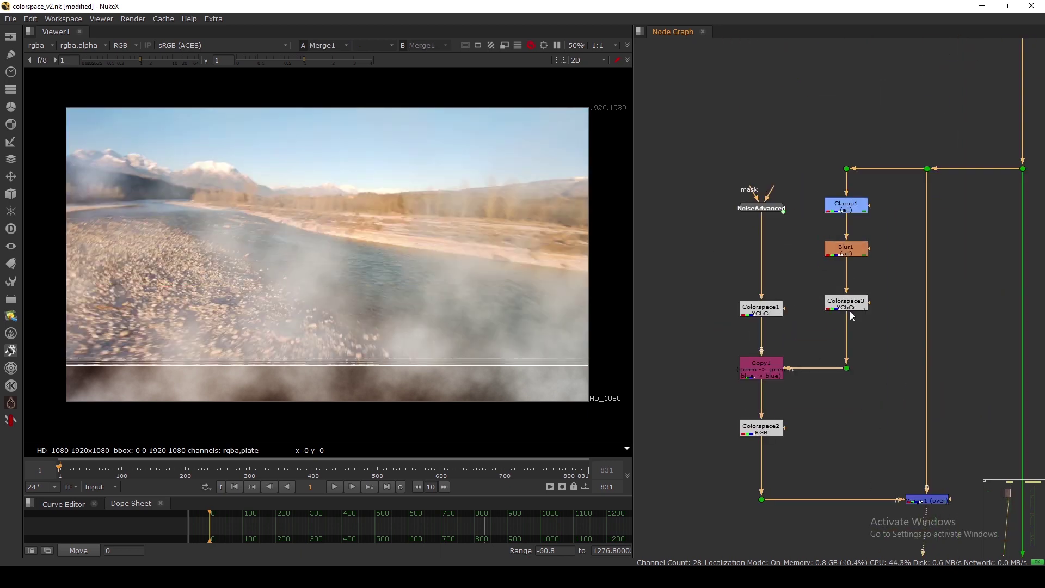
Disable and re-enable Copy1 to compare the fog colour in the merged result, and fit the image to the viewer
middle_click_drag(888, 395, 867, 331)
left_click(741, 303)
key("d")
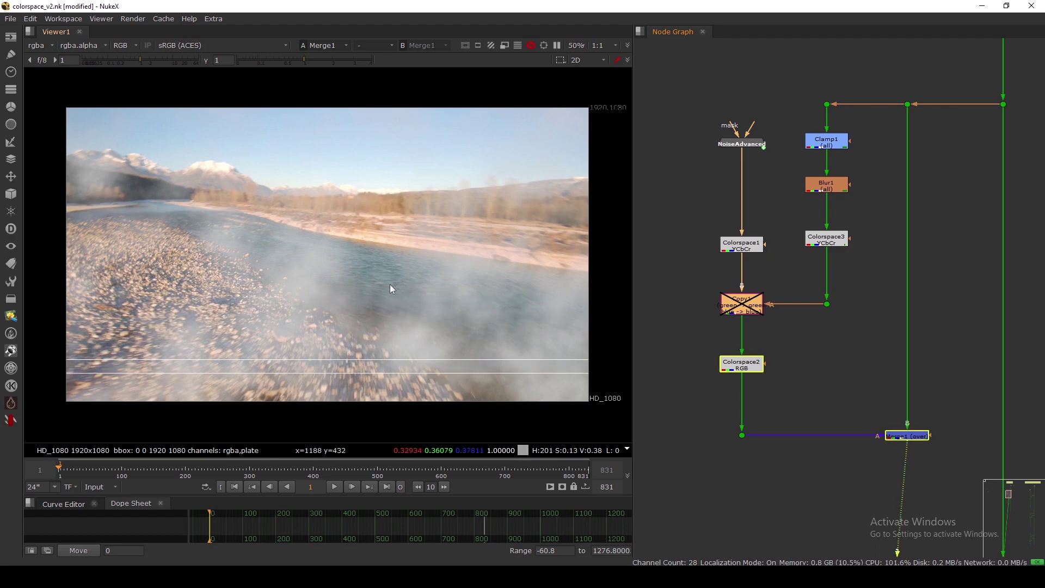
key("d")
key("f")
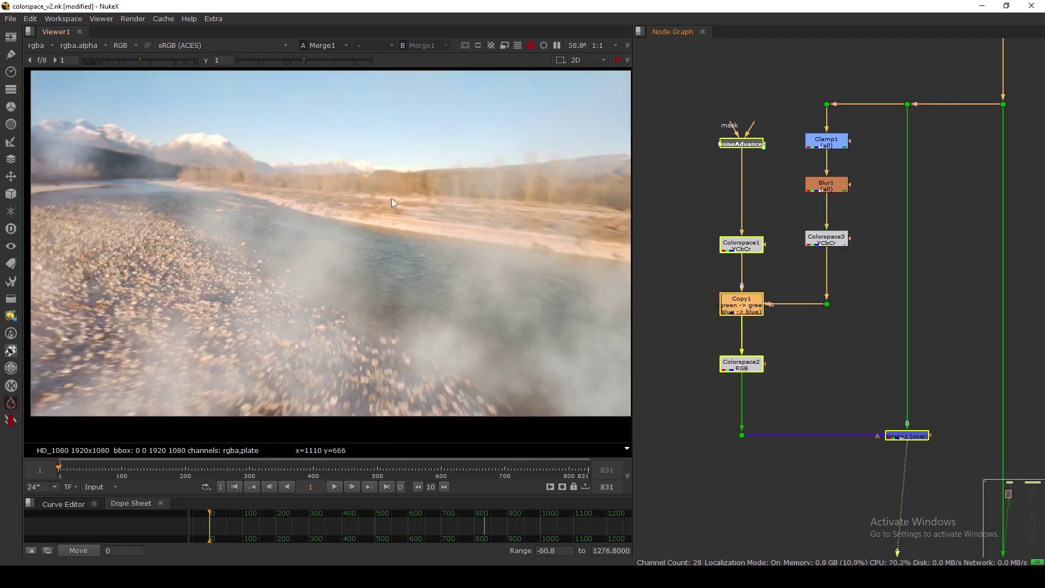
Set the size of Blur1 to 200 and inspect the fog blend in the merged image up close
middle_click_drag(734, 253, 746, 279)
double_click(838, 211)
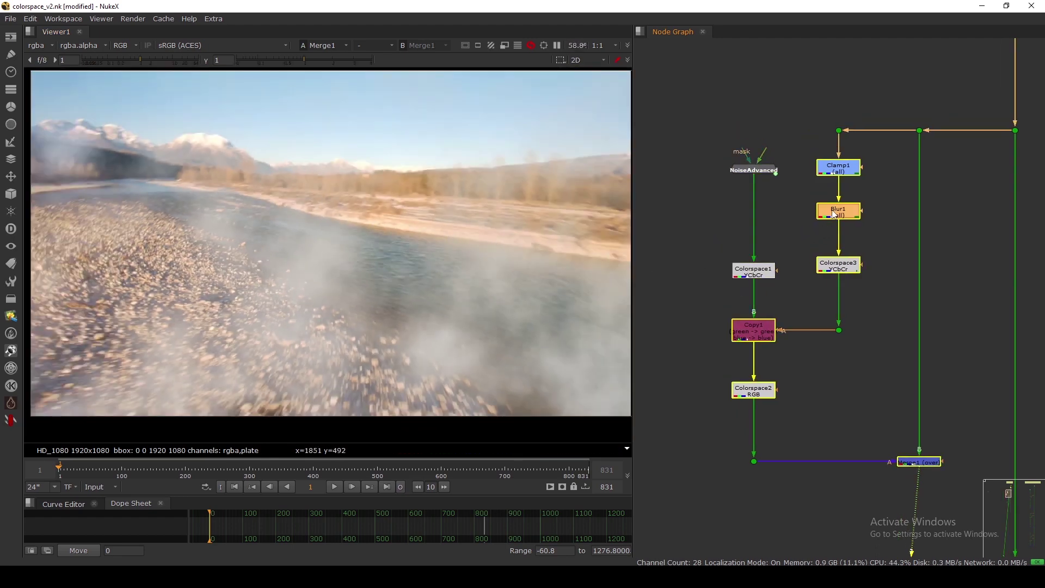
double_click(533, 209)
type("200")
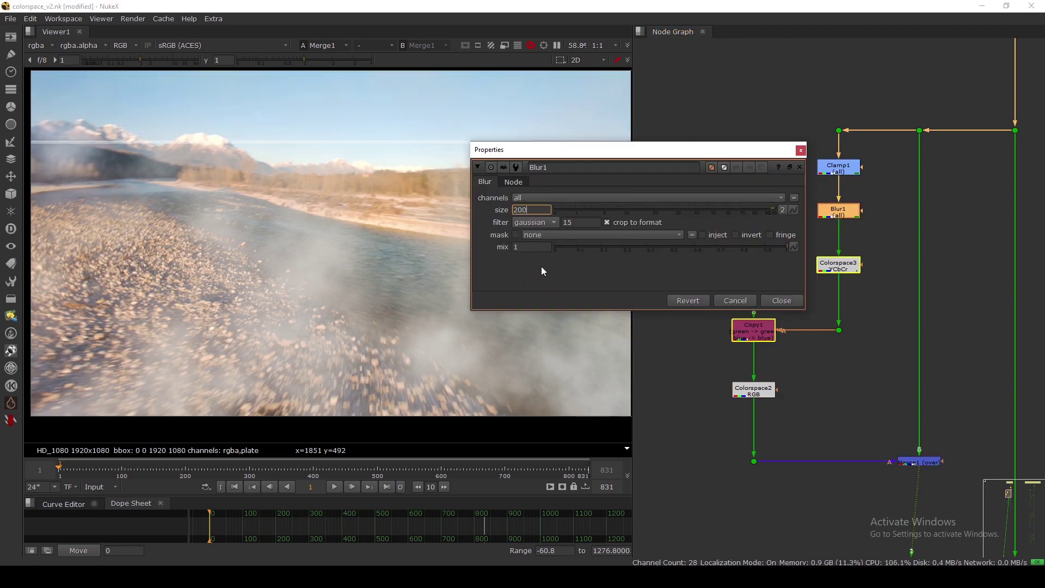
key("Return")
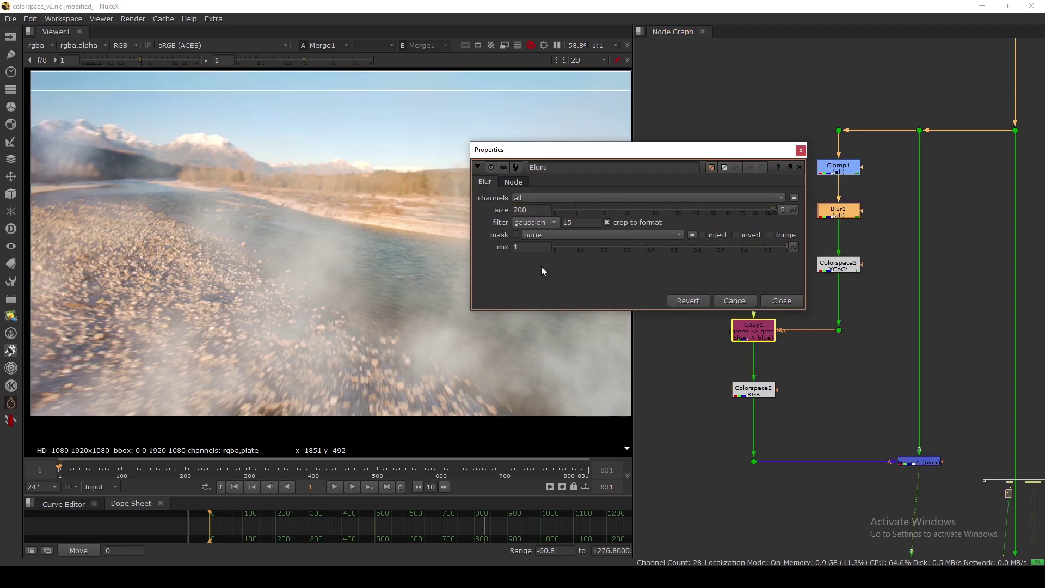
left_click(780, 301)
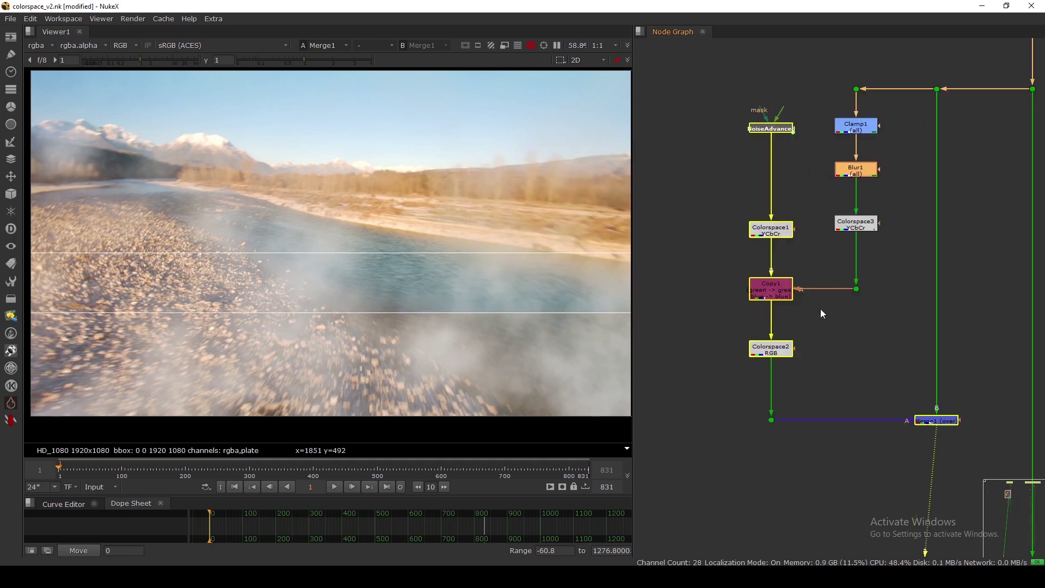
scroll(299, 252, "up", 2)
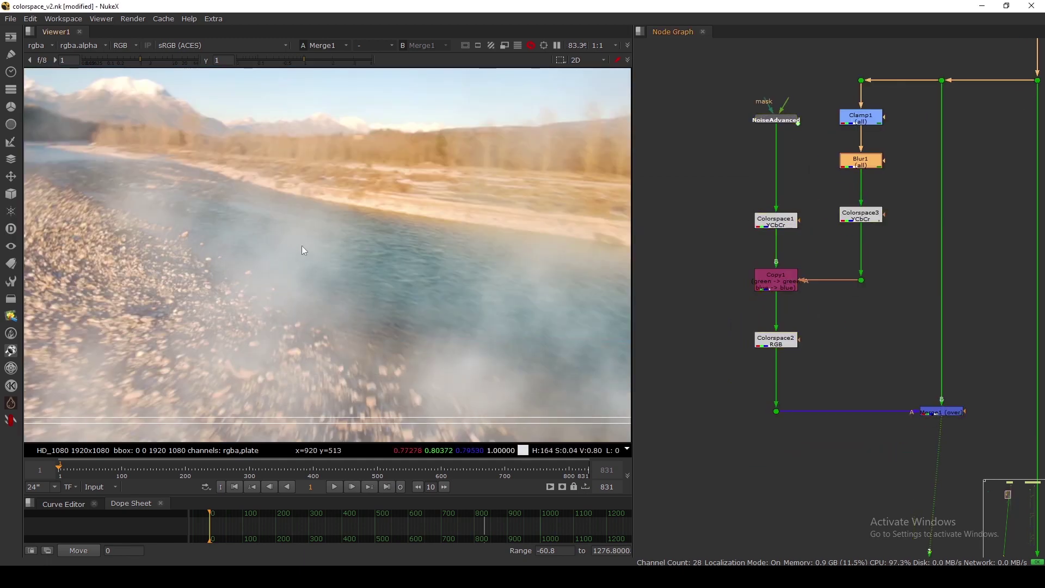
scroll(375, 262, "down", 2)
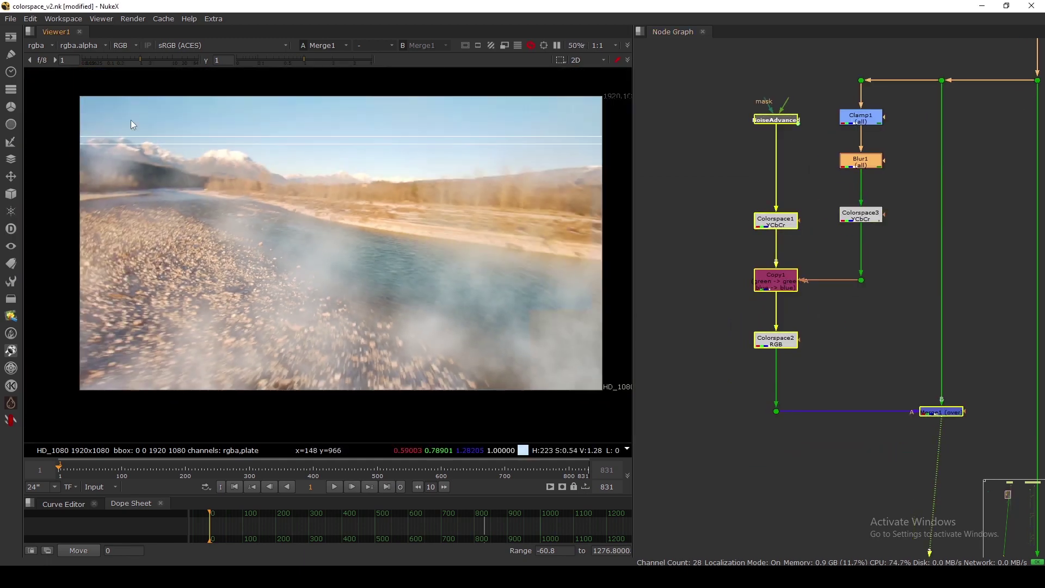
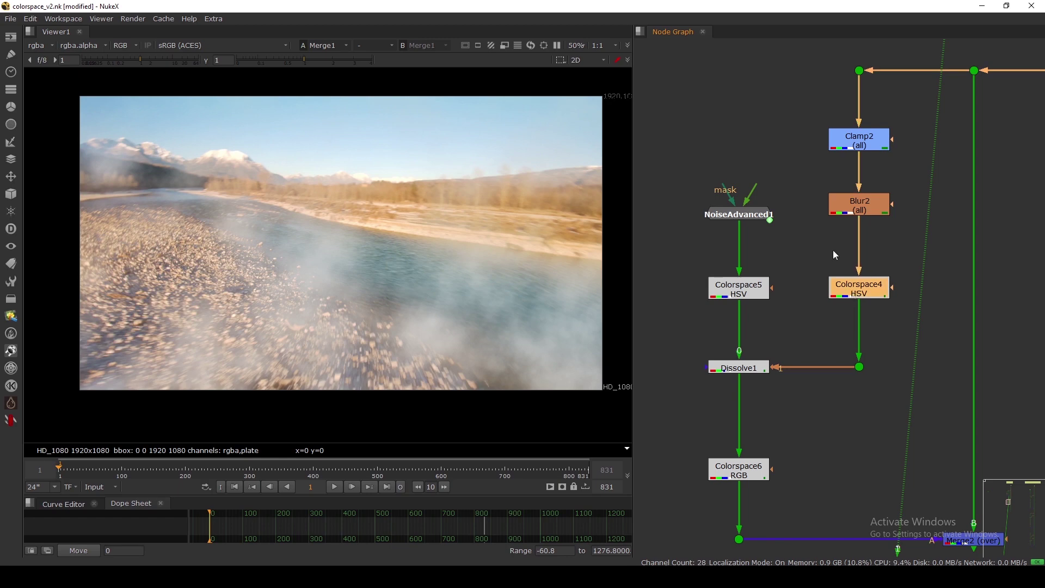
Examine the separate Colorspace pairs that convert to HSV and HSL and back to RGB
scroll(844, 261, "down", 10)
middle_click_drag(691, 234, 816, 273)
scroll(749, 294, "up", 5)
scroll(754, 257, "up", 5)
left_click(836, 290)
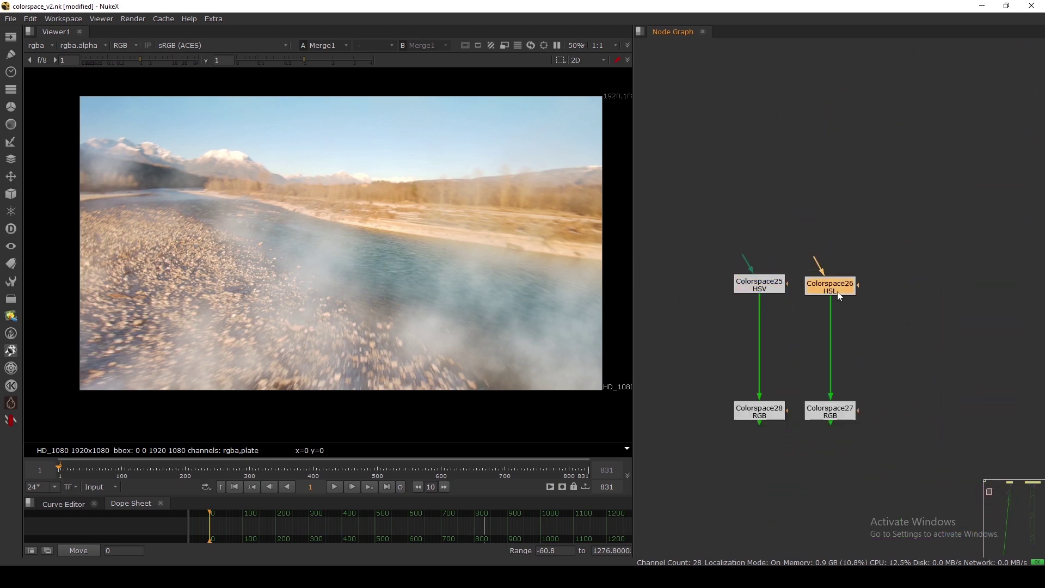
Display Colorspace4 in the viewer and toggle it off and on to compare its HSV output with the blurred plate
scroll(837, 291, "down", 11)
middle_click_drag(972, 485, 803, 288)
scroll(851, 246, "up", 6)
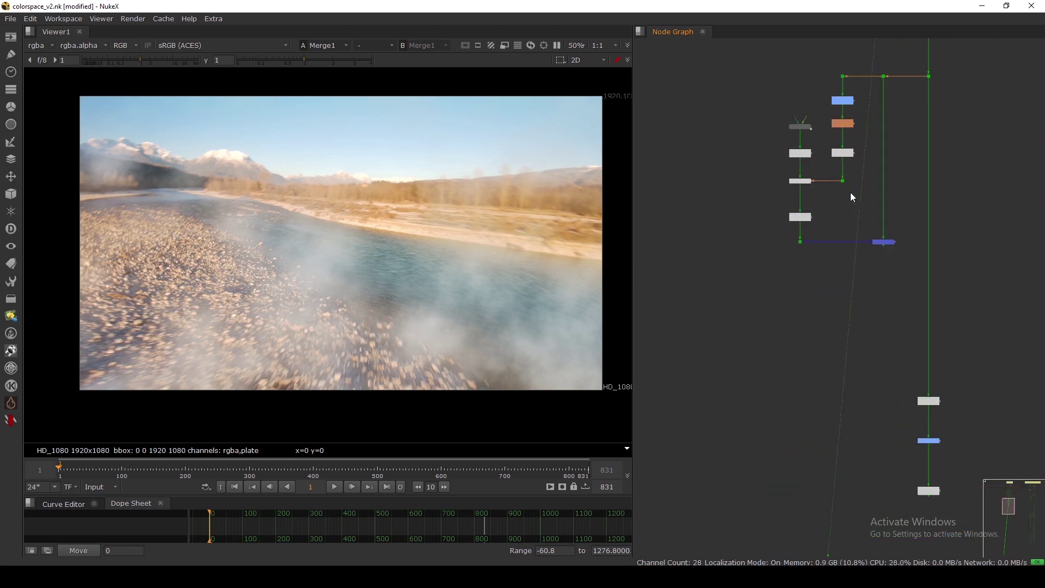
double_click(850, 246)
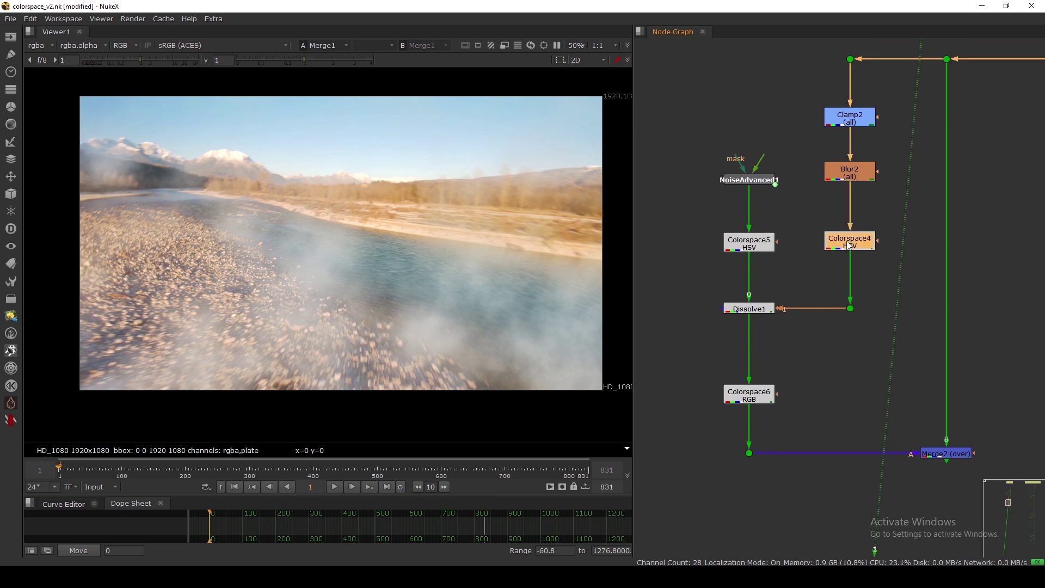
key("1")
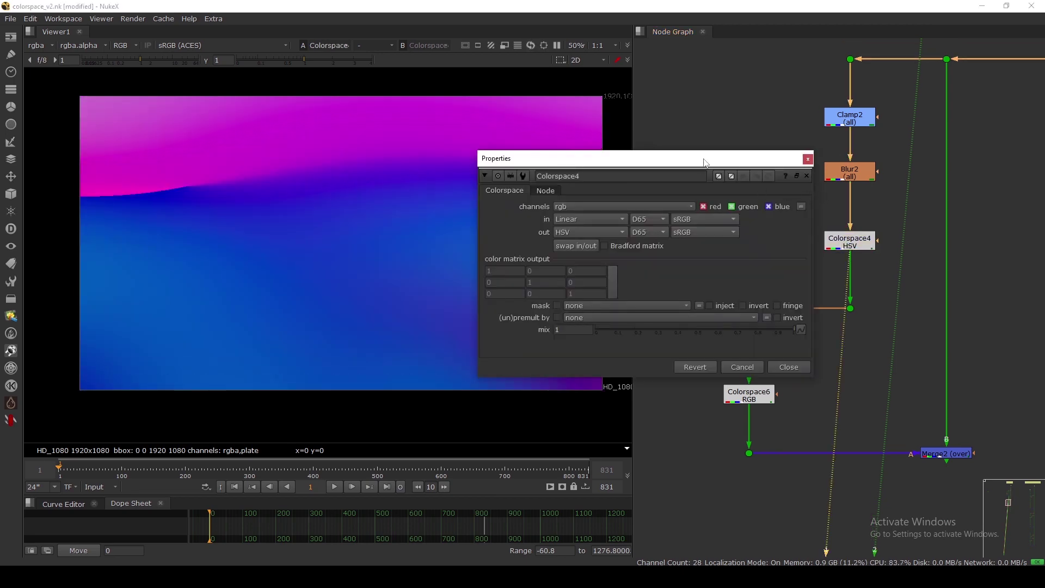
left_click_drag(705, 162, 682, 160)
key("d")
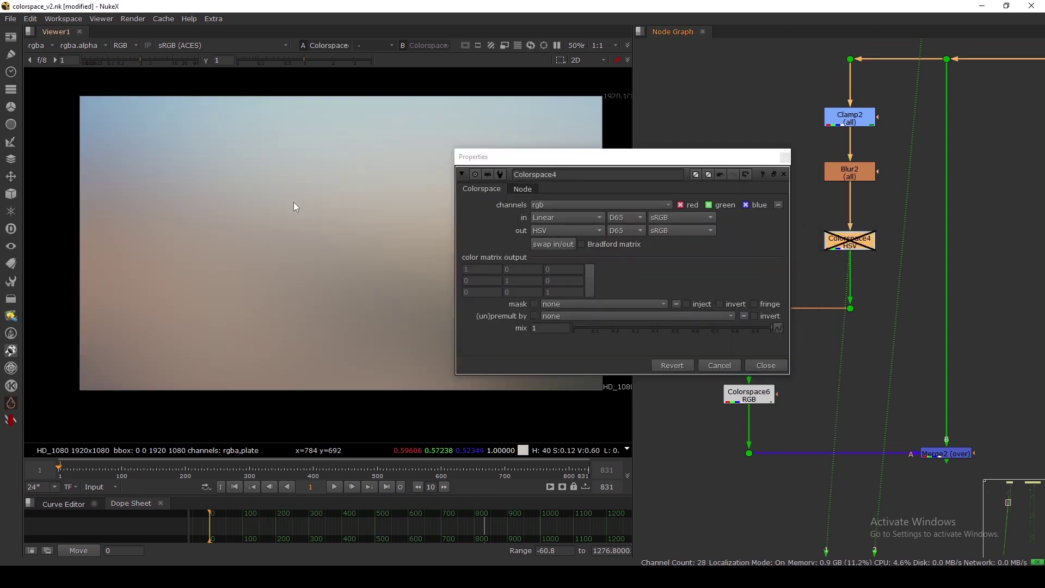
key("d")
left_click(765, 365)
Trace the noise branch through Colorspace5 to Dissolve1 and examine Dissolve1's channel and which settings
left_click(759, 261)
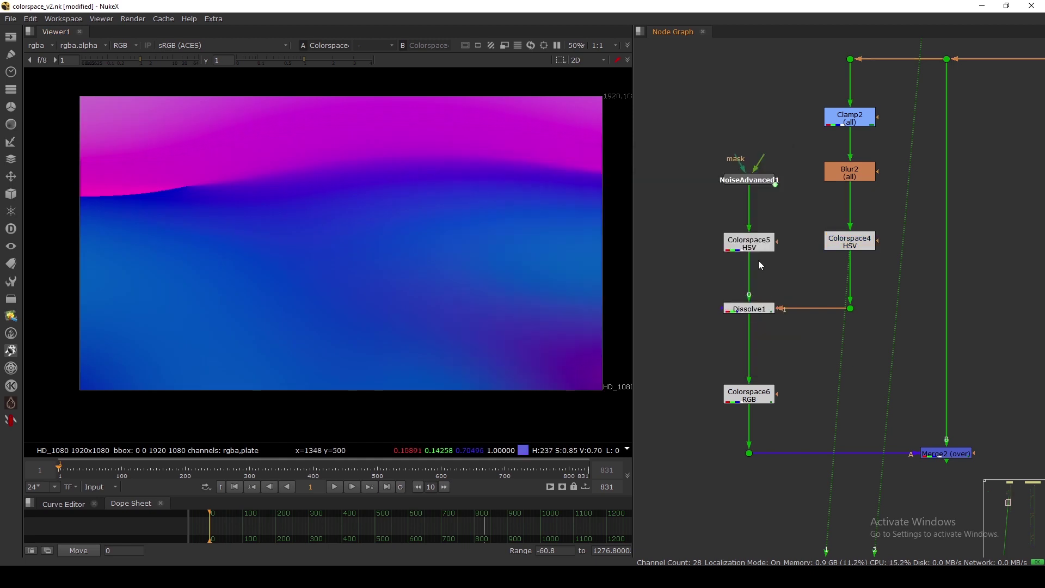
left_click(752, 244)
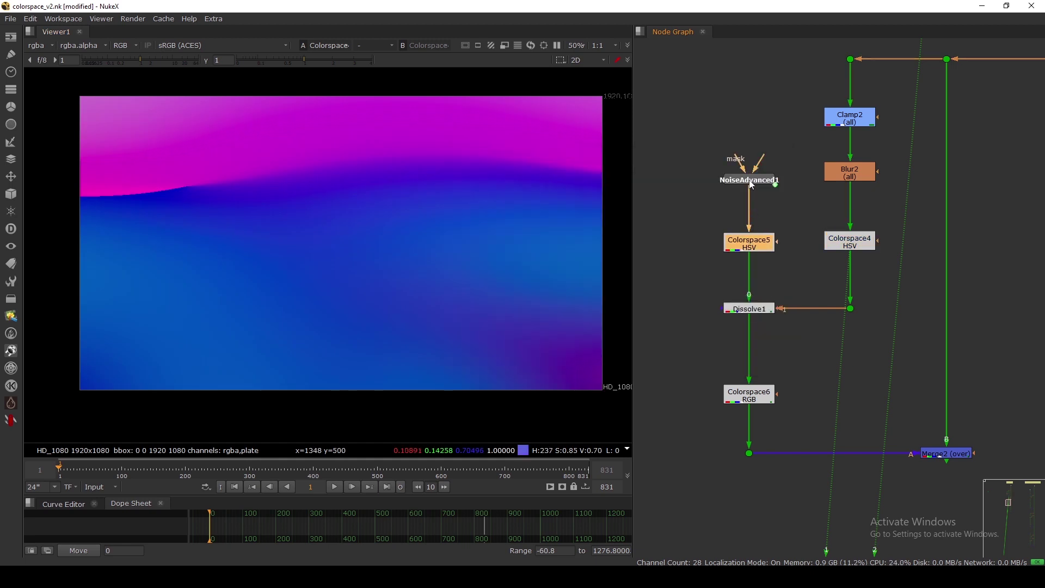
left_click(751, 309)
scroll(756, 314, "up", 3)
left_click_drag(765, 308, 760, 302)
left_click(778, 334)
double_click(761, 305)
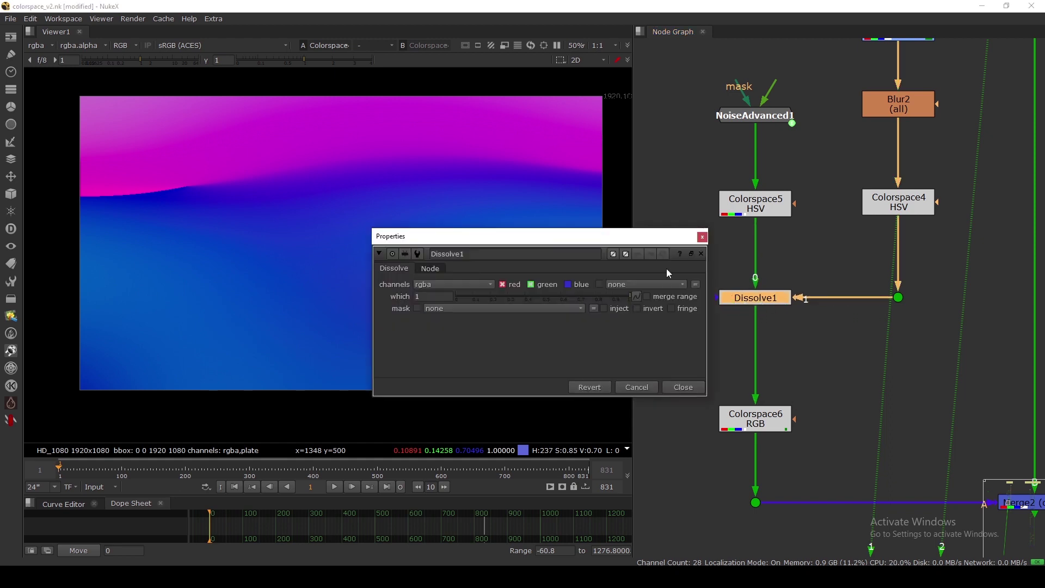
left_click_drag(616, 242, 635, 218)
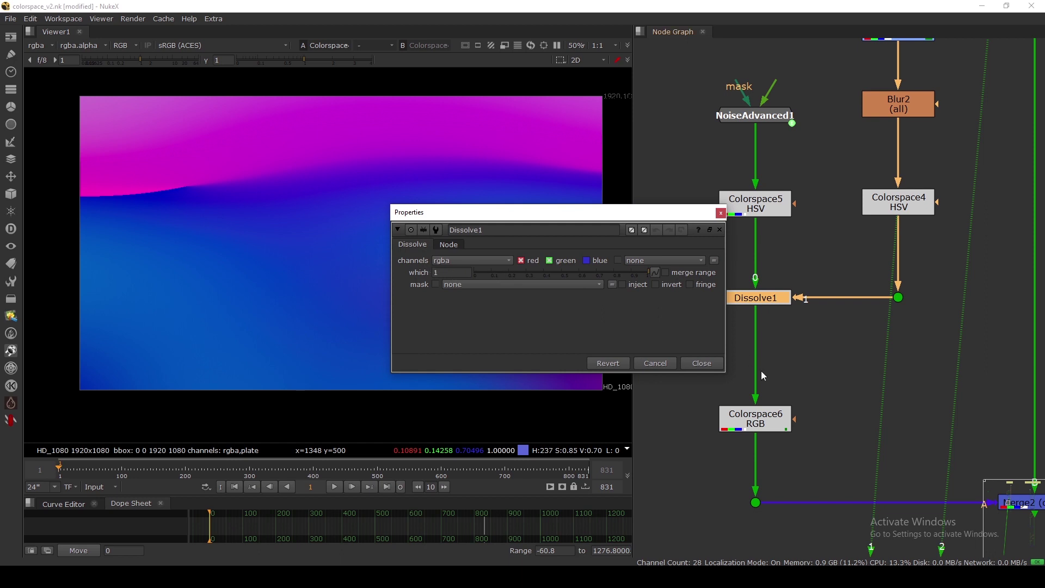
Add a temporary Dissolve node to inspect its default settings, and delete it again
left_click(813, 365)
key("Tab")
type("DI")
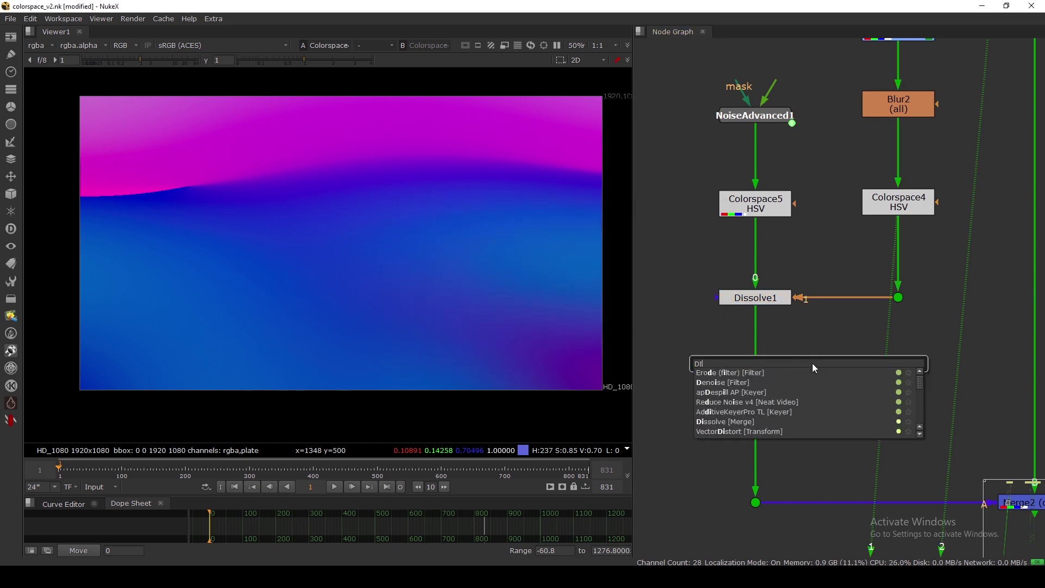
key("Return")
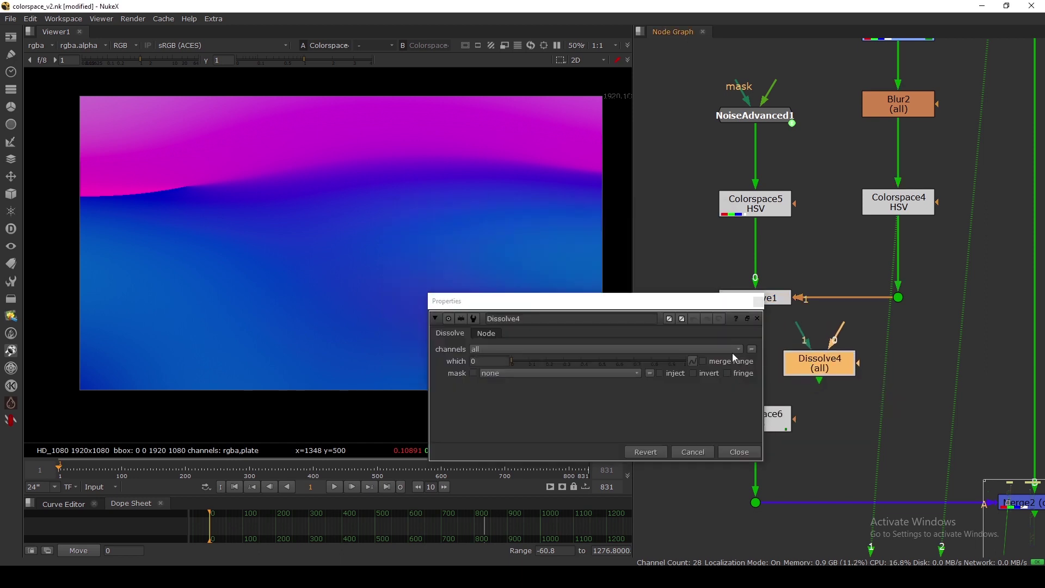
left_click_drag(552, 304, 522, 294)
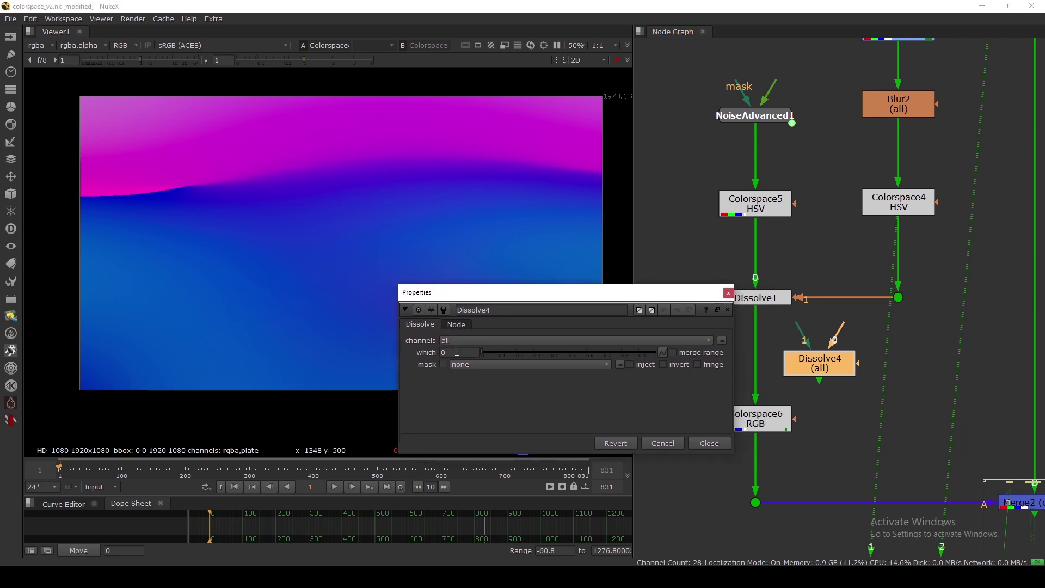
left_click(709, 444)
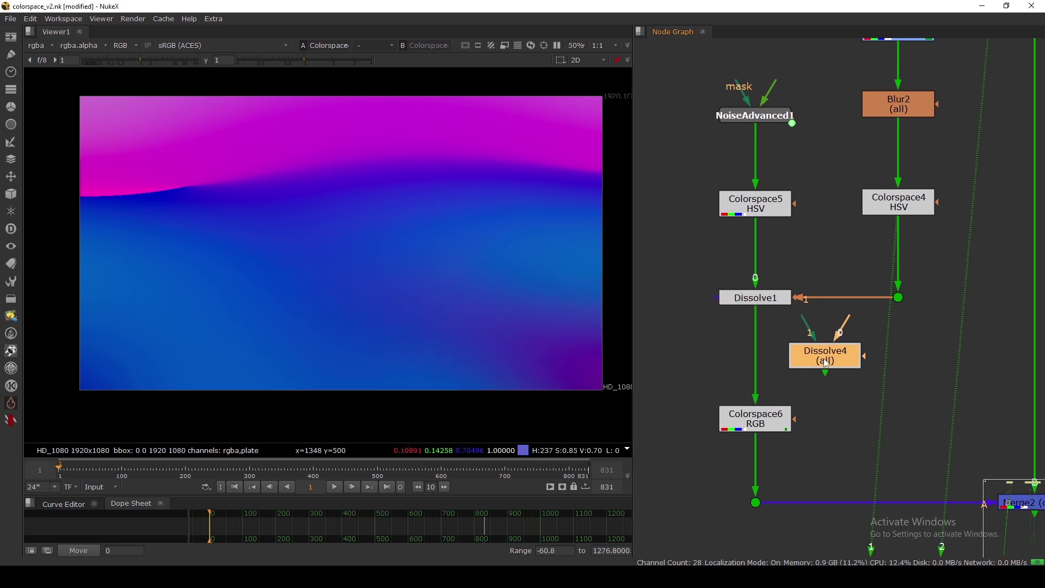
key("Delete")
Review Dissolve1's channel selection and which value, and check the Colorspace4 node feeding its second input
double_click(767, 303)
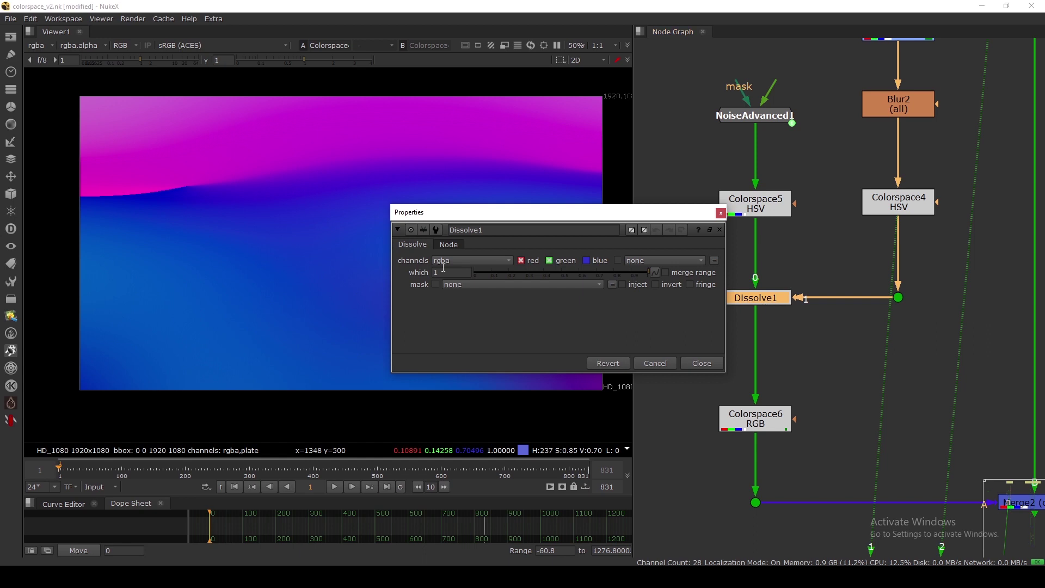
mouse_move(497, 219)
left_mouse_down()
mouse_move(455, 220)
mouse_move(482, 226)
left_mouse_up()
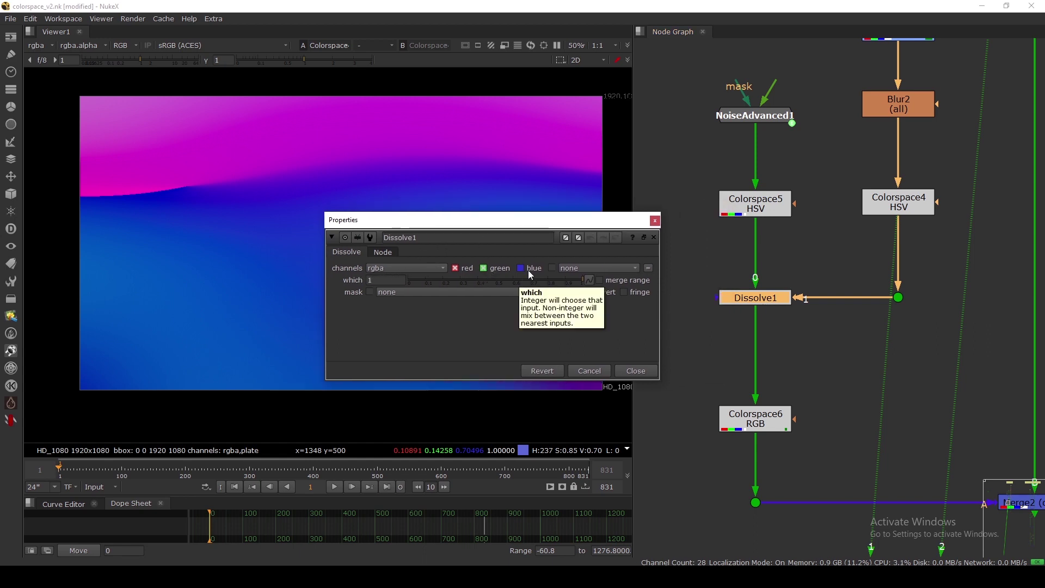
double_click(898, 202)
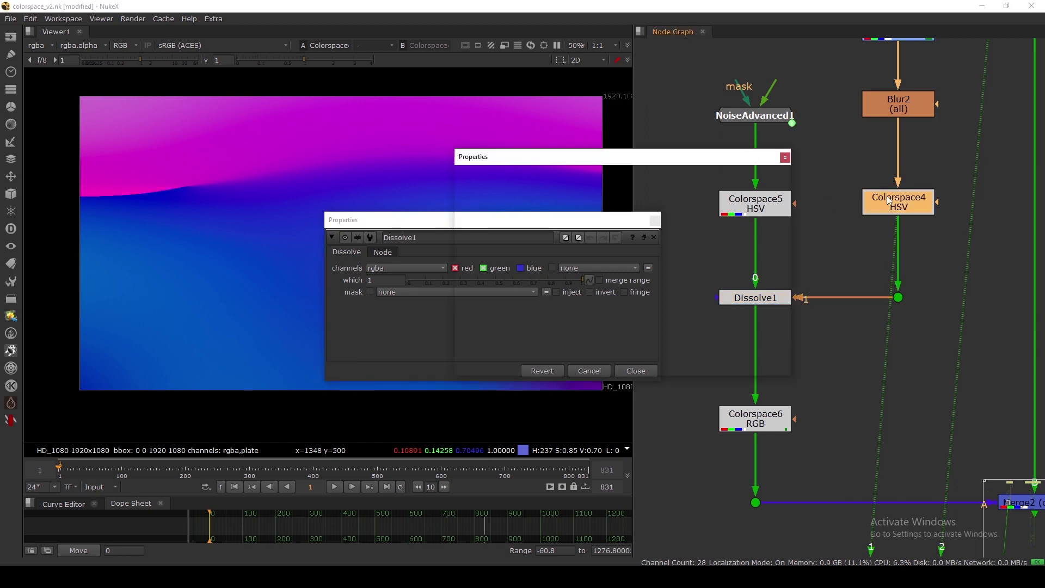
left_click(786, 158)
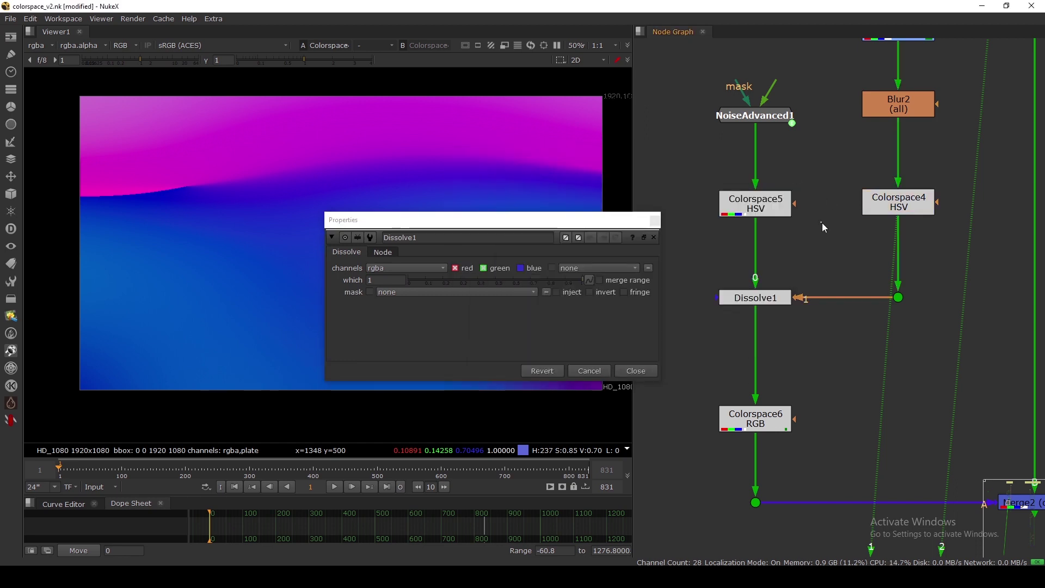
Display Dissolve1 in the viewer to examine the combined HSV image, and close its settings
left_click(756, 301)
key("1")
left_click(735, 310)
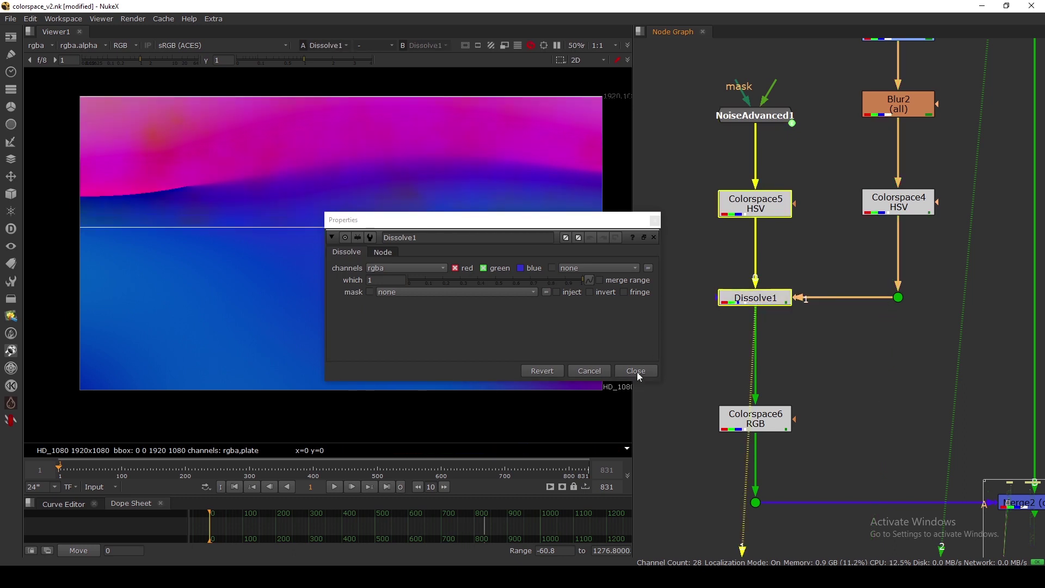
left_click(635, 371)
Check Dissolve1's blue channel option, and disable and re-enable the node to compare its effect
double_click(754, 300)
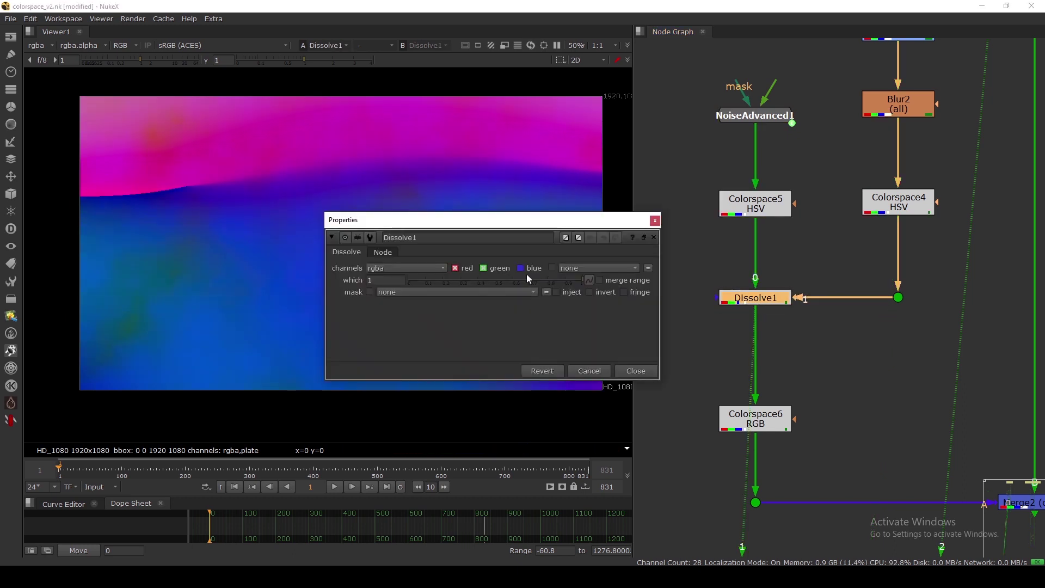
left_click(521, 268)
left_click(655, 221)
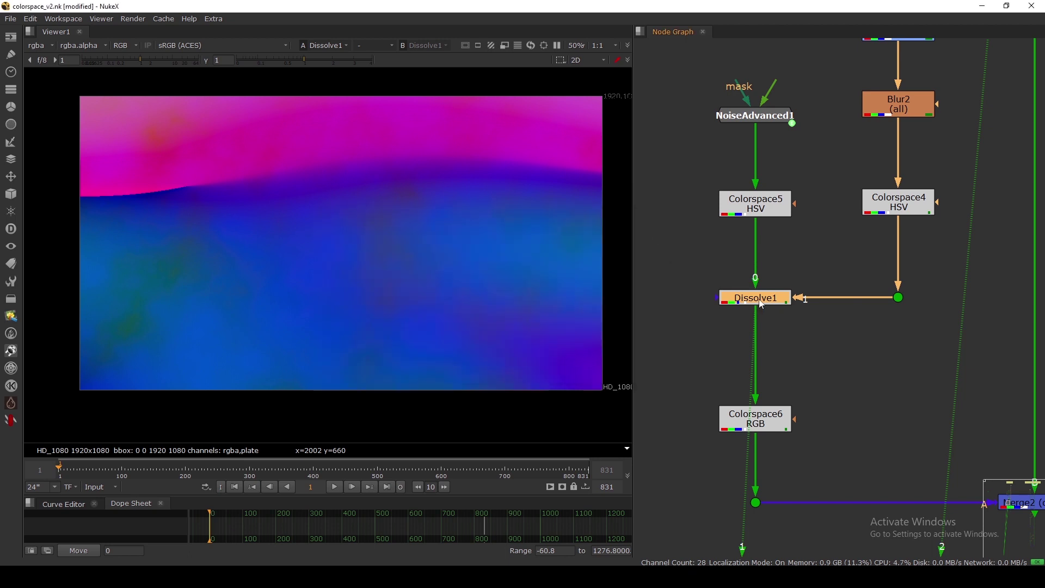
key("d")
key("d")
Reopen Dissolve1's settings to relate the channel selection to its Colorspace5 and Colorspace4 inputs, and close them
double_click(759, 299)
left_click_drag(631, 225, 628, 226)
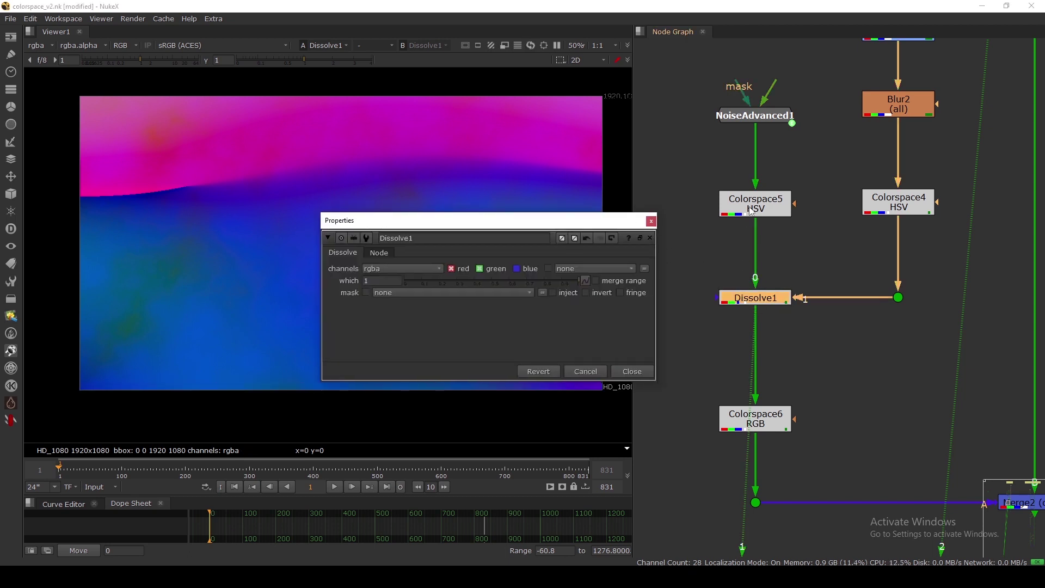
left_click_drag(751, 210, 753, 215)
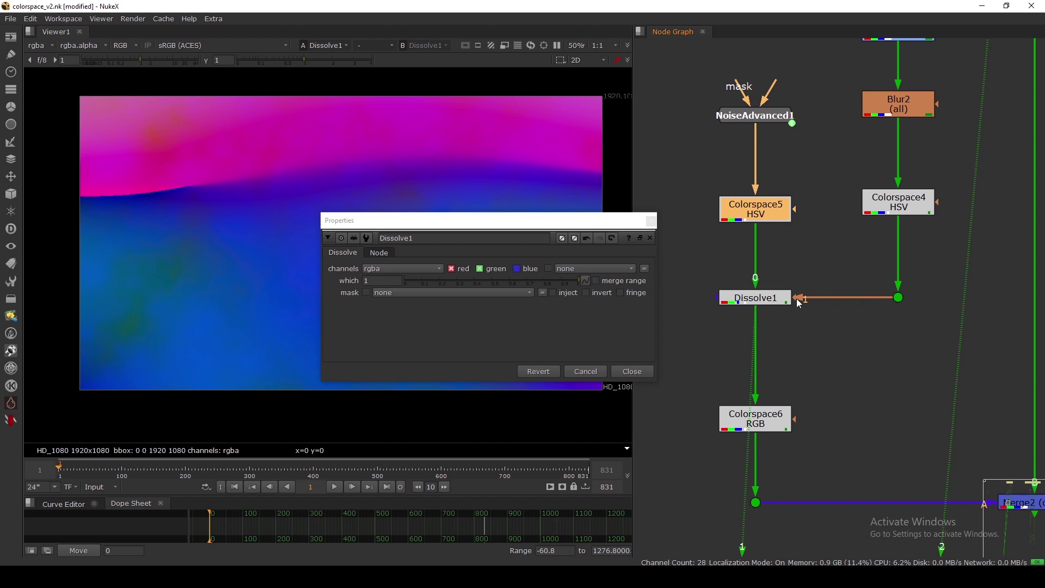
left_click(632, 371)
Display Colorspace6 and check the fog's alpha channel before returning to the RGB view
left_click_drag(755, 426, 759, 426)
key("a")
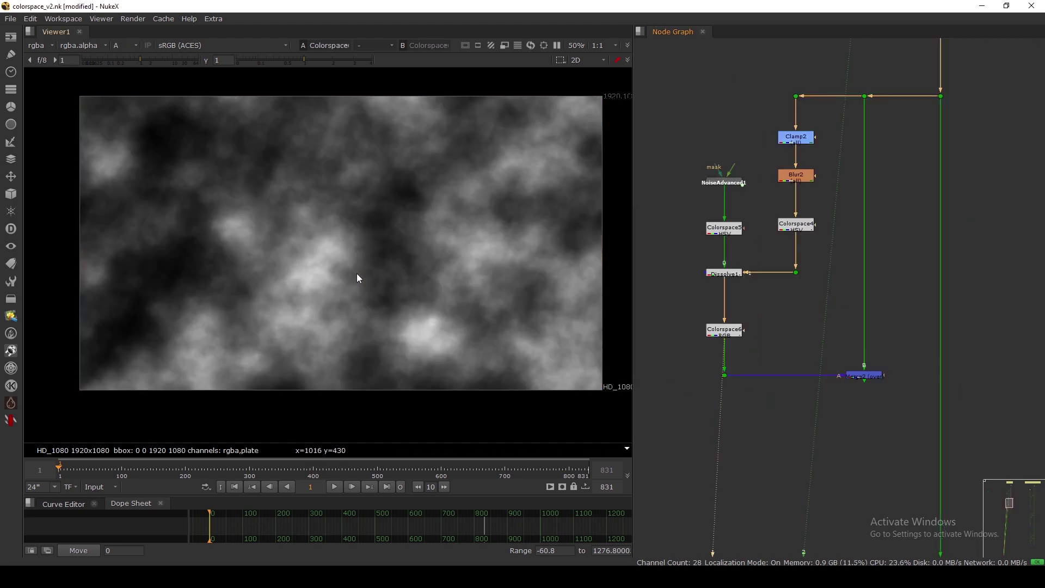
key("a")
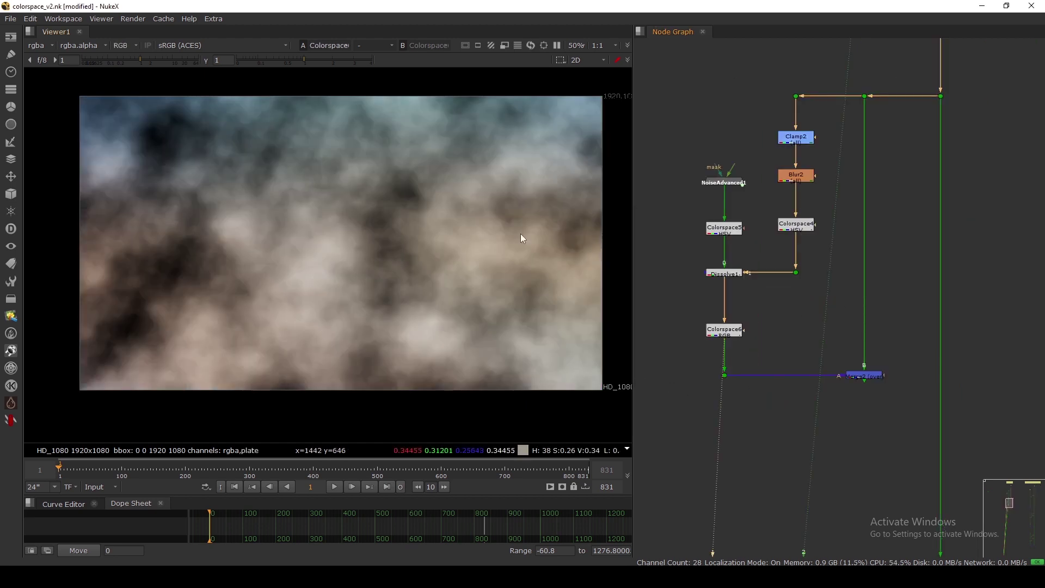
Toggle Dissolve1 off and on repeatedly to compare the fog's colour after conversion back to RGB
scroll(721, 269, "up", 3)
left_click(723, 277)
key("d")
key("d")
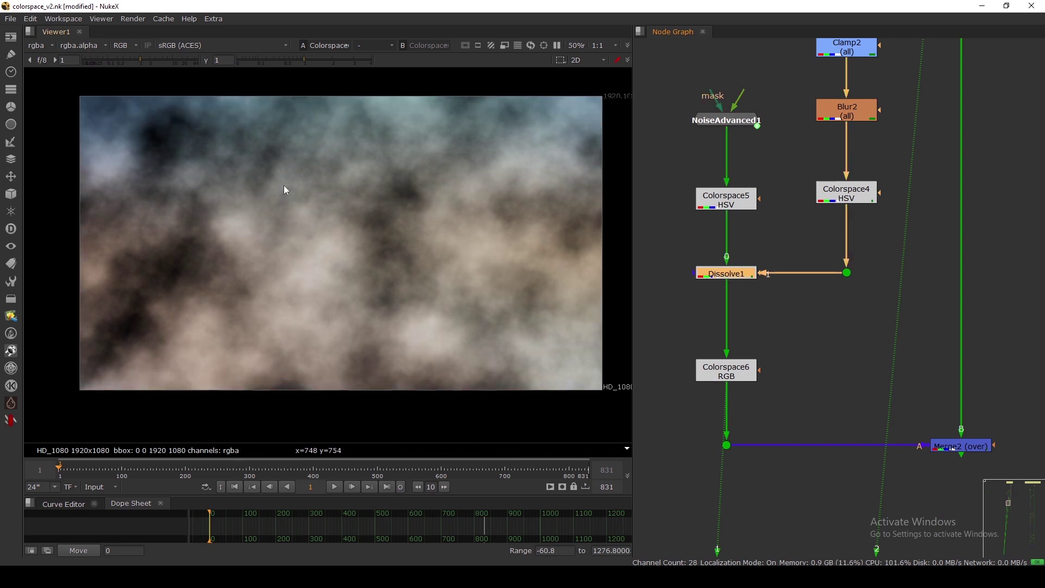
key("d")
key("d")
key("d")
key("d")
Display Merge2 and compare it with Merge1 to judge the HSV fog blend against the YCbCr version
scroll(739, 309, "down", 4)
scroll(847, 376, "up", 3)
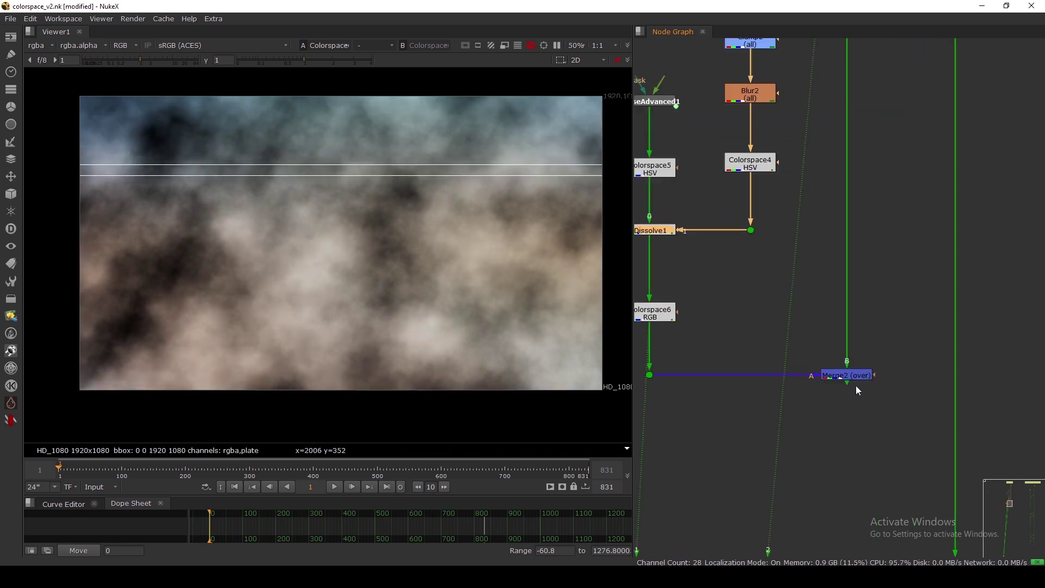
left_click(854, 378)
key("1")
scroll(788, 333, "down", 3)
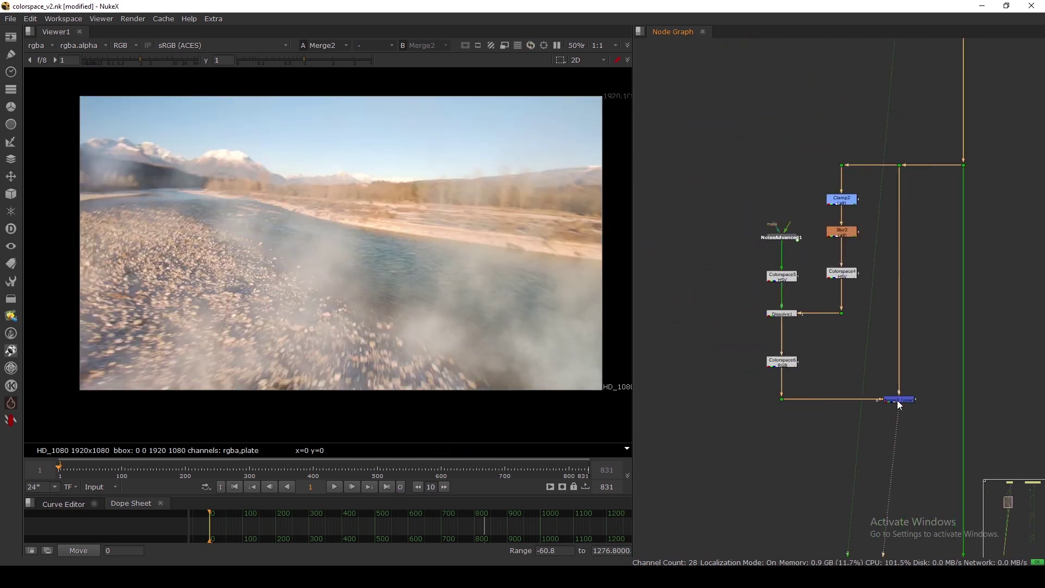
scroll(844, 360, "down", 2)
scroll(887, 286, "up", 4)
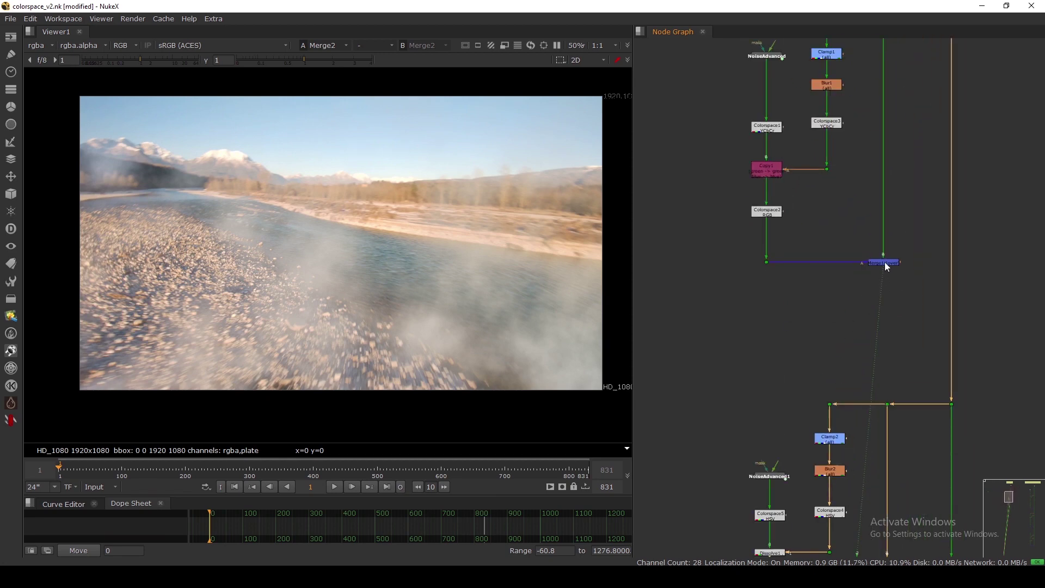
left_click(882, 262)
key("1")
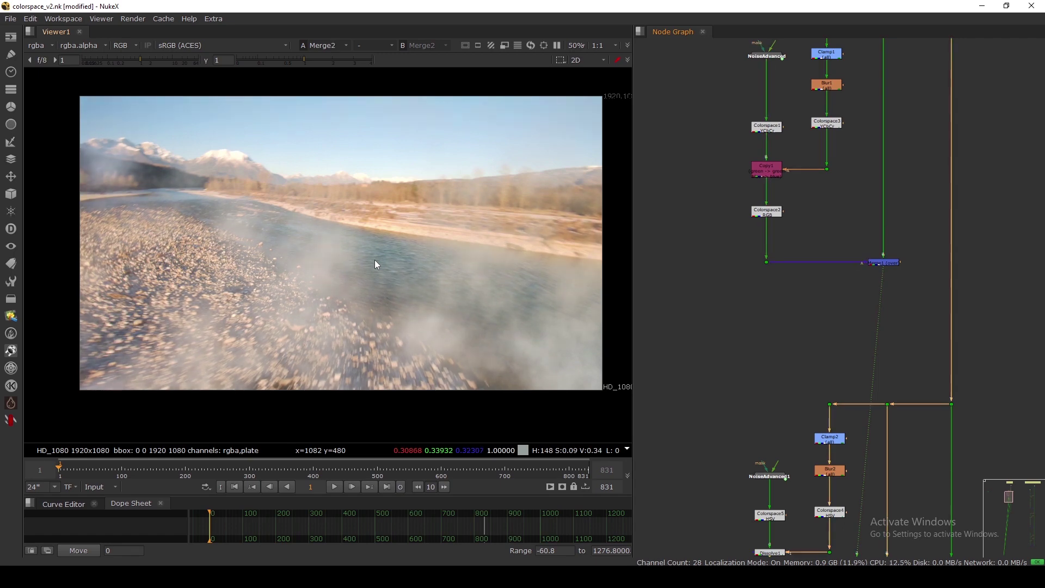
Move the three-node chain at the end of the main plate pipe up, closer to the HSV branch
scroll(815, 248, "down", 6)
scroll(827, 297, "up", 3)
left_click_drag(811, 301, 886, 452)
left_click_drag(853, 331, 854, 285)
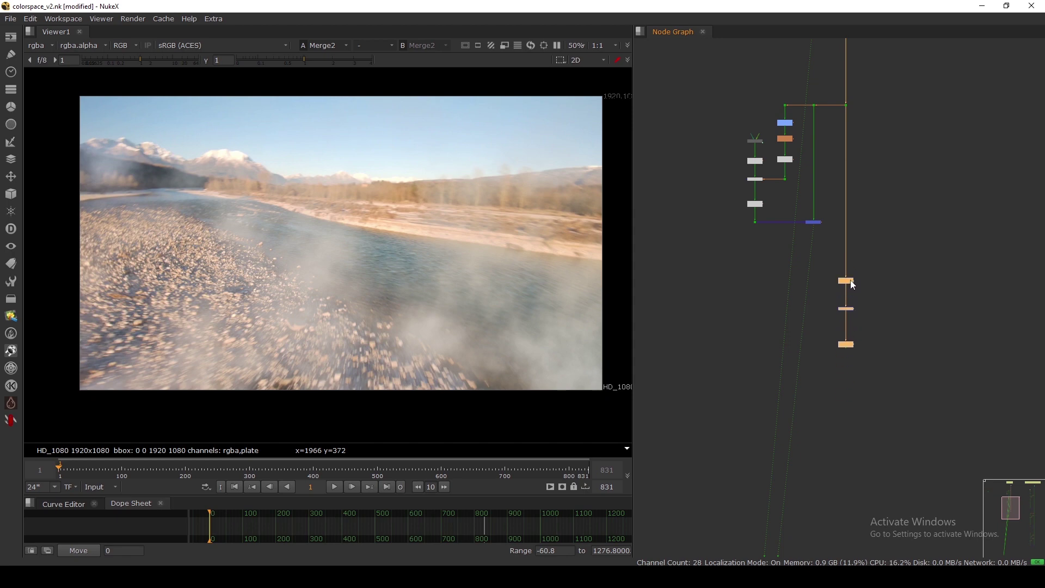
left_click(833, 292)
Display the last Colorspace node of the three-node chain in the viewer
scroll(833, 292, "up", 2)
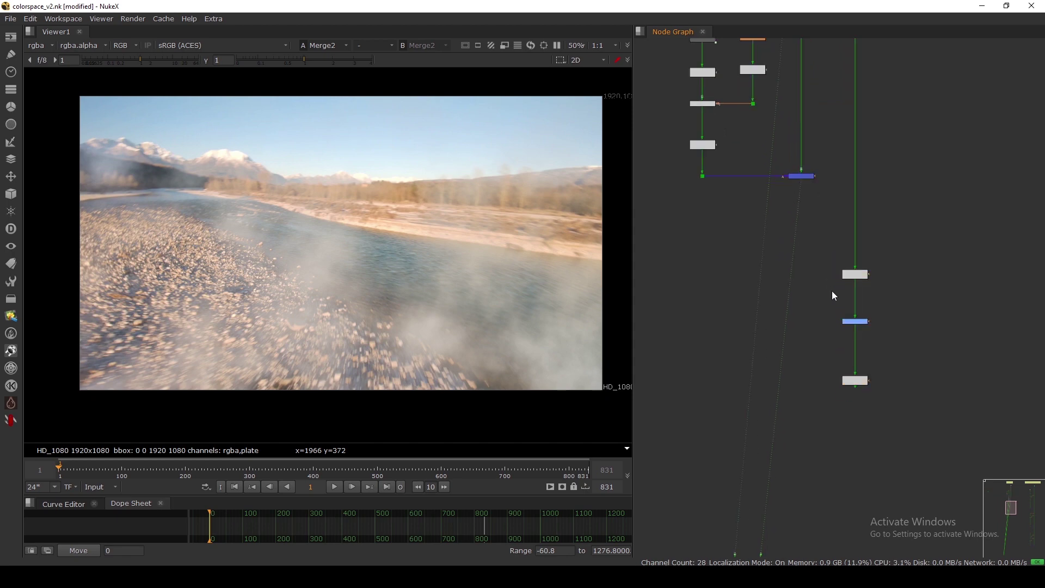
left_click(853, 382)
key("1")
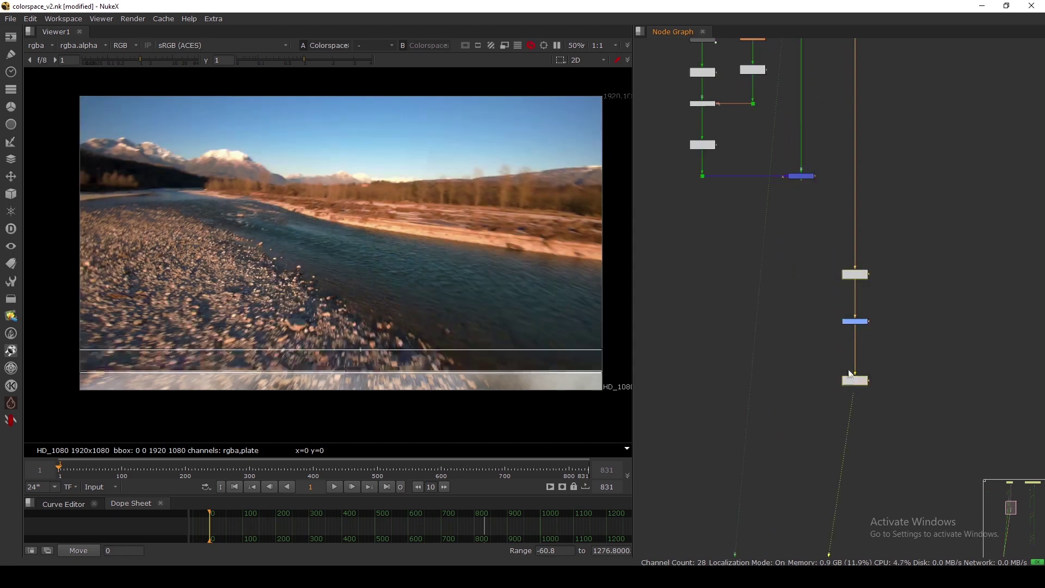
Add a Grade node, connect its input to the plate pipe's dot above Merge2, and display it in the viewer
middle_click_drag(851, 184, 781, 399)
left_click(819, 261)
key("g")
scroll(824, 257, "up", 2)
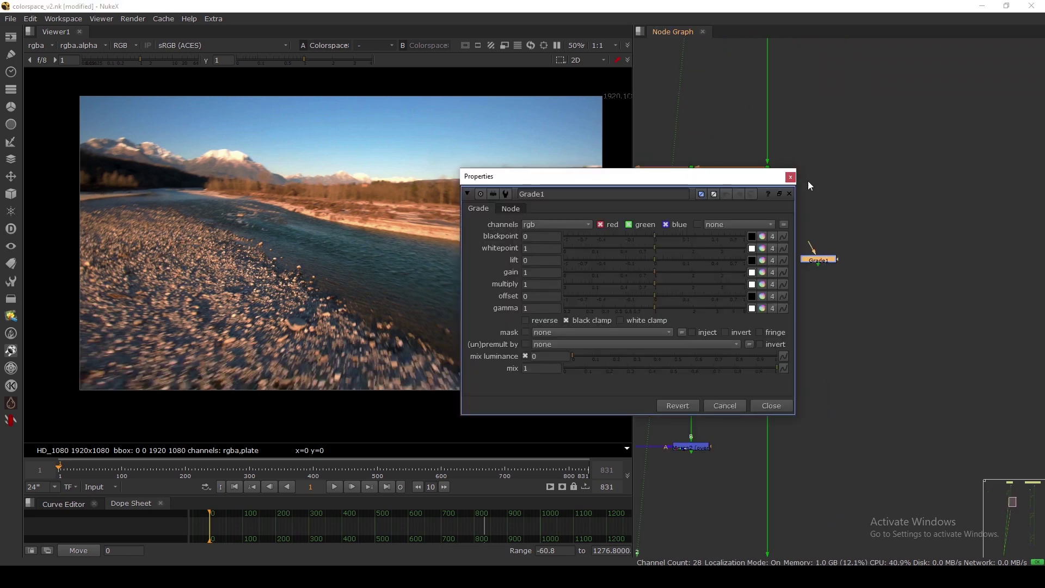
left_click(791, 177)
left_click_drag(808, 242, 768, 168)
left_click_drag(816, 262, 858, 235)
key("1")
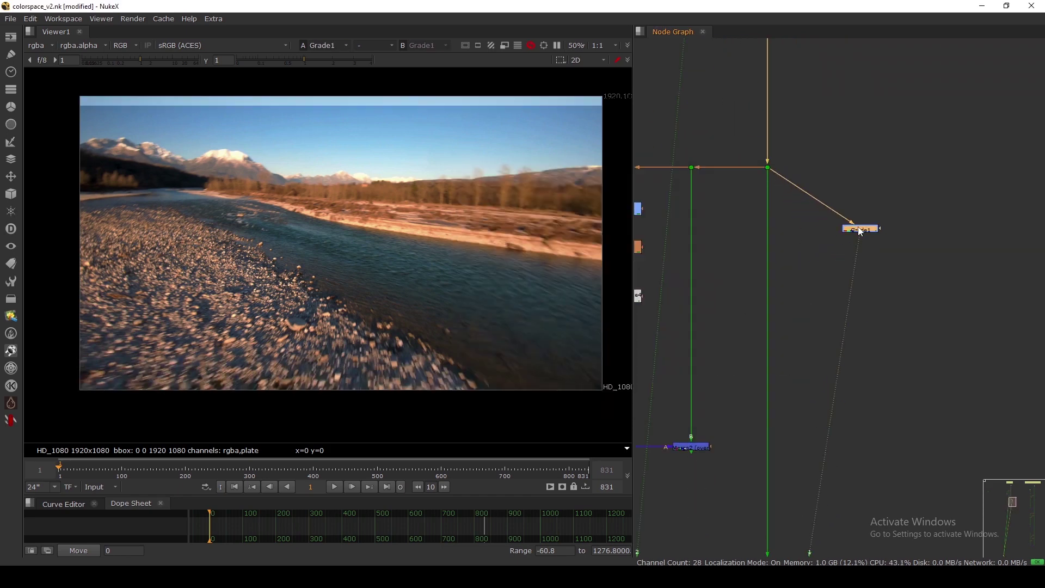
Set Grade1's gamma to about 0.67 and its gain to about 1.52
double_click(858, 234)
left_click_drag(648, 308, 632, 308)
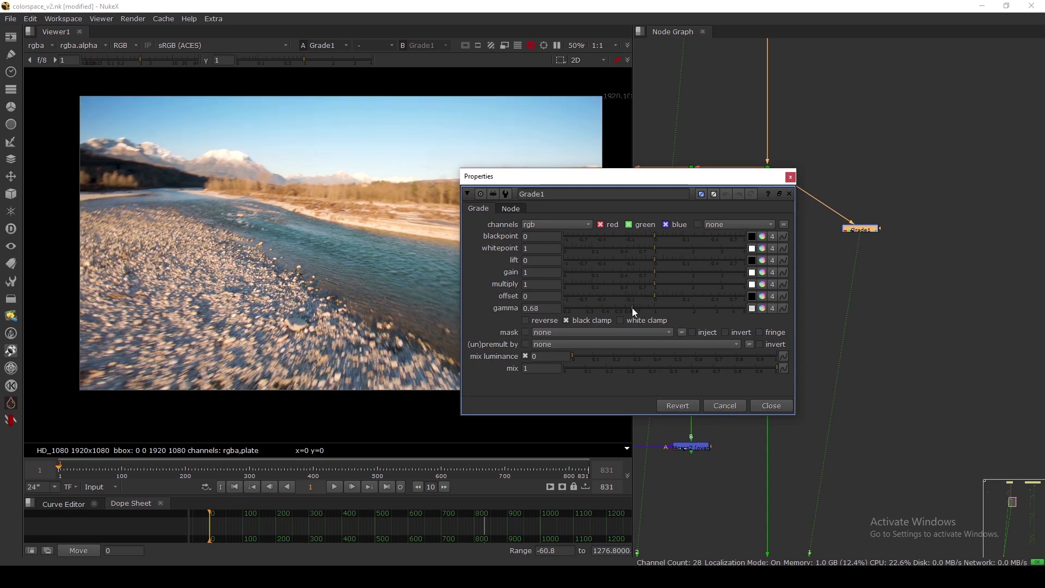
left_click(658, 272)
left_click_drag(659, 271, 675, 272)
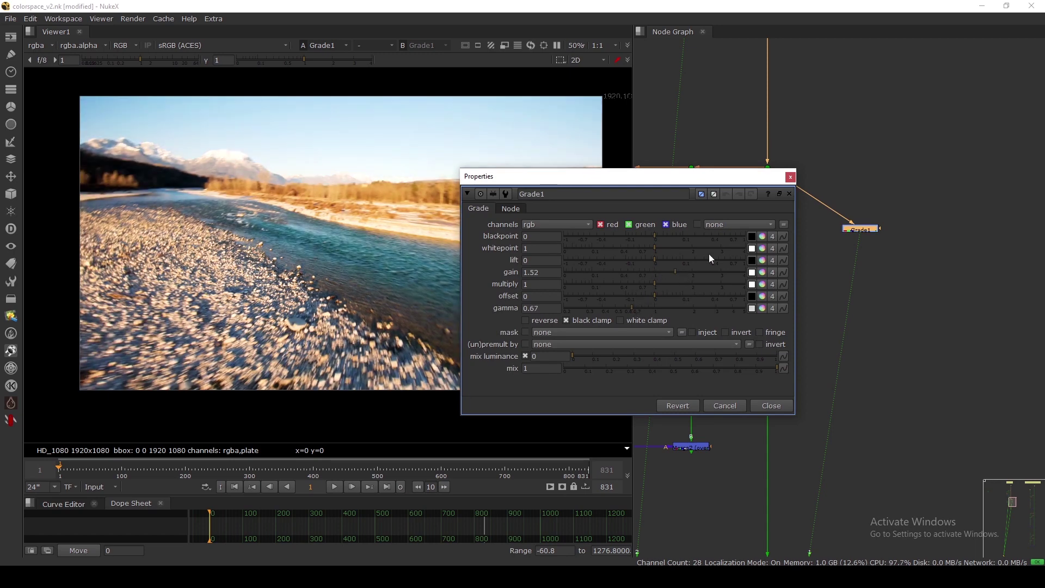
Sample a small patch of the river in the viewer and compare its values with Grade1 disabled and enabled
left_click(790, 177)
left_click_drag(859, 234, 880, 226)
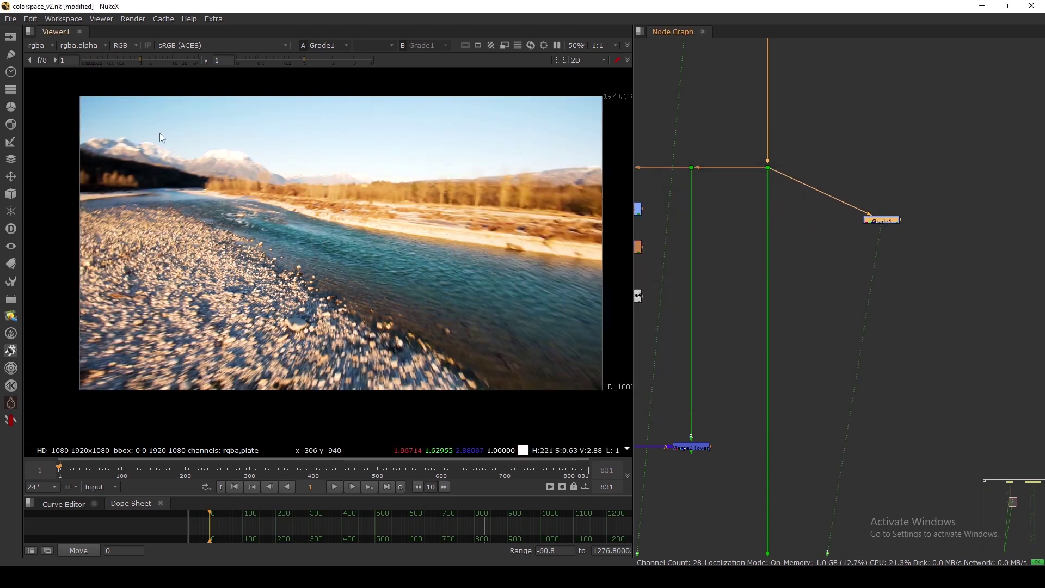
left_click_drag(90, 102, 567, 379, "ctrl+shift")
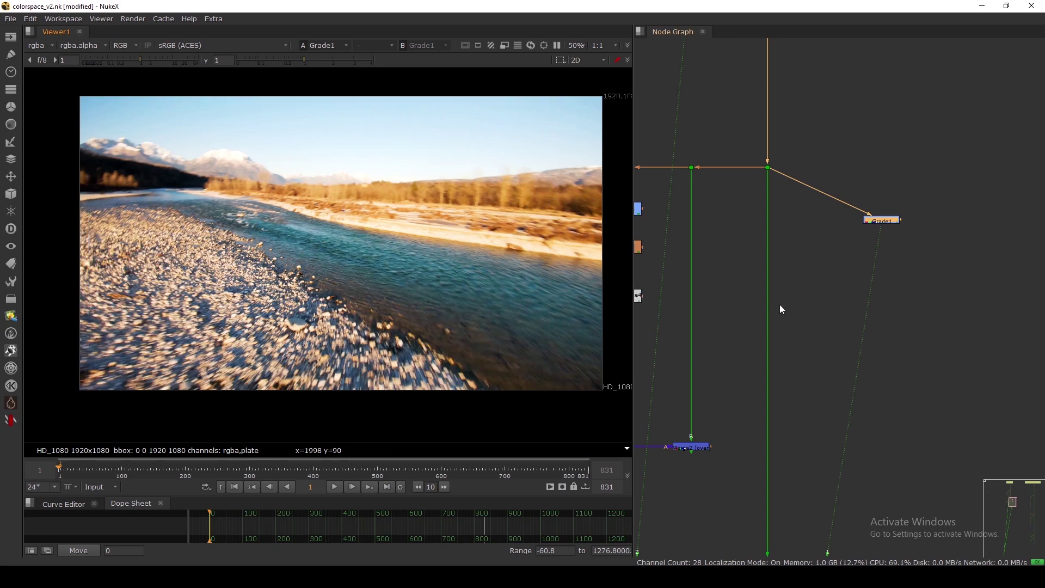
key("d")
left_click_drag(341, 248, 355, 258, "ctrl+shift")
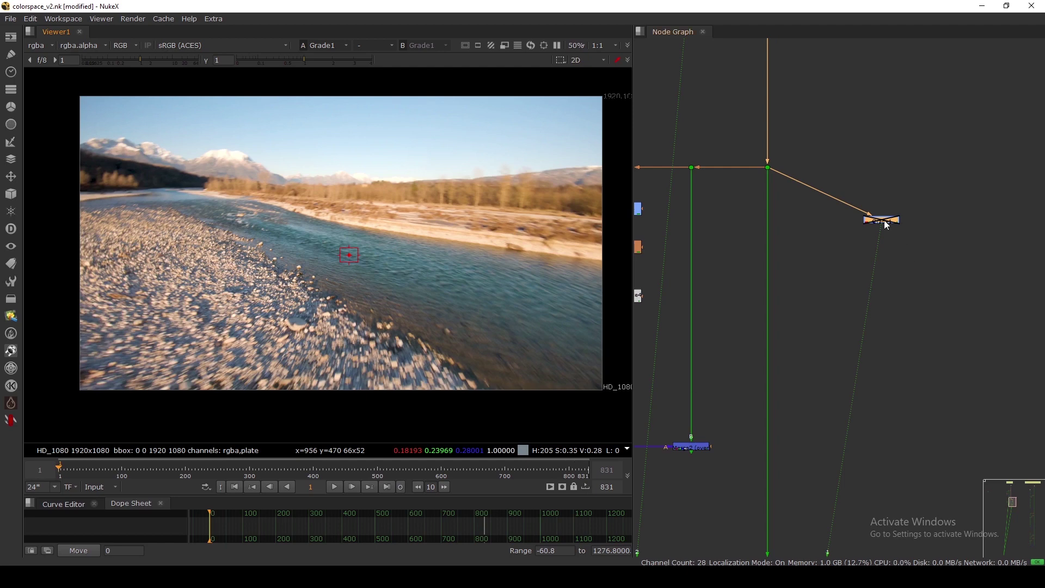
left_click_drag(884, 220, 884, 218)
key("d")
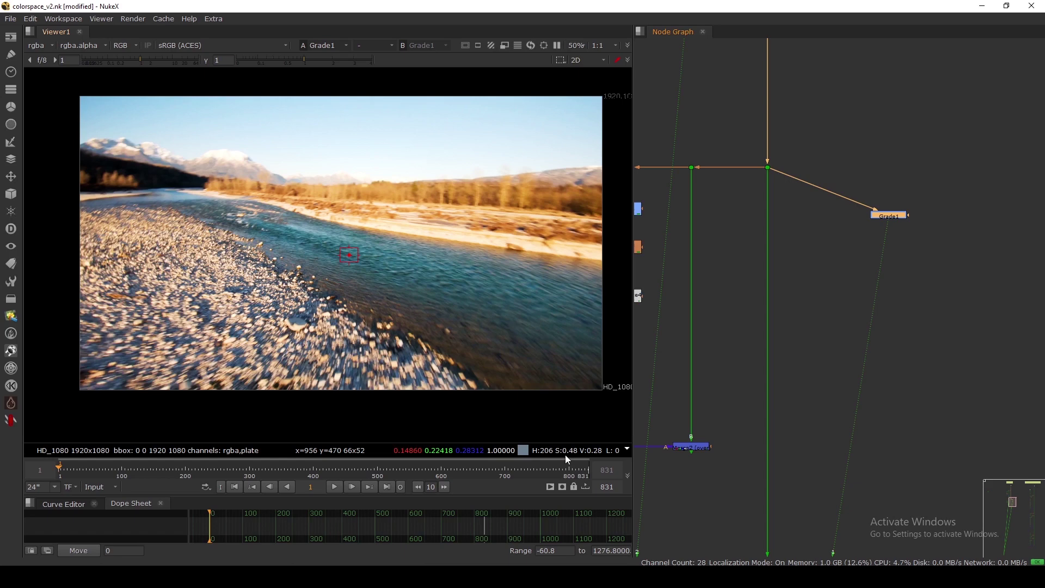
Add a Saturation node directly below Grade1
left_click_drag(901, 218, 899, 209)
key("Tab")
type("SATU")
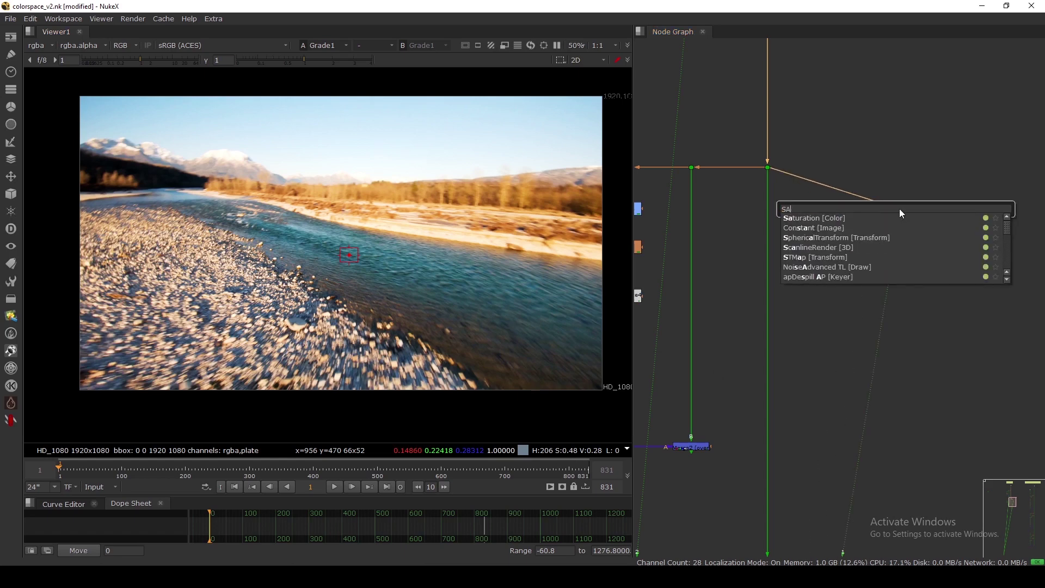
left_click(826, 219)
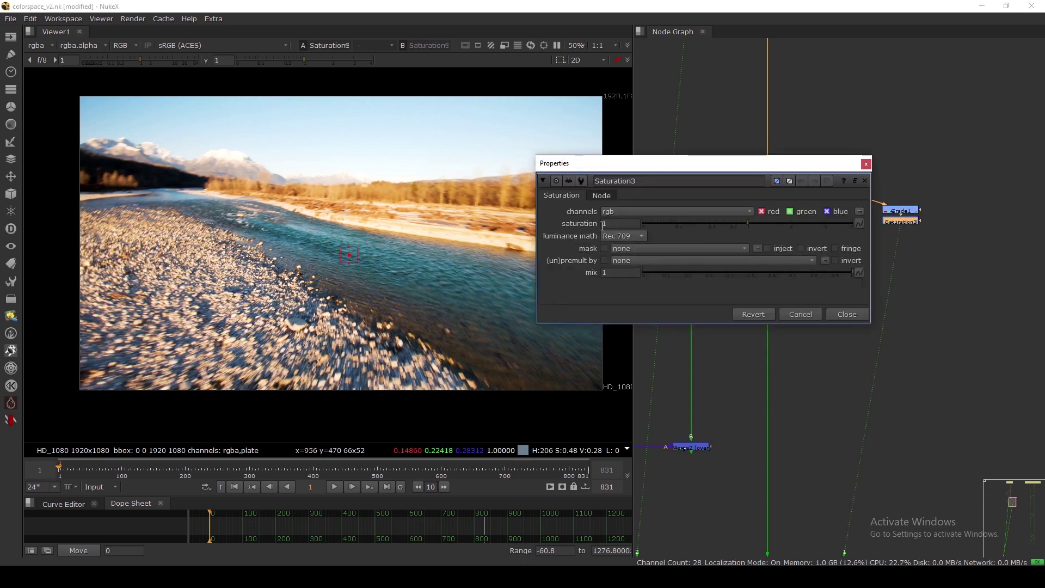
Set Saturation3's saturation to 0.67 to tone down the graded plate, and close its properties
left_click(614, 224)
key("Down")
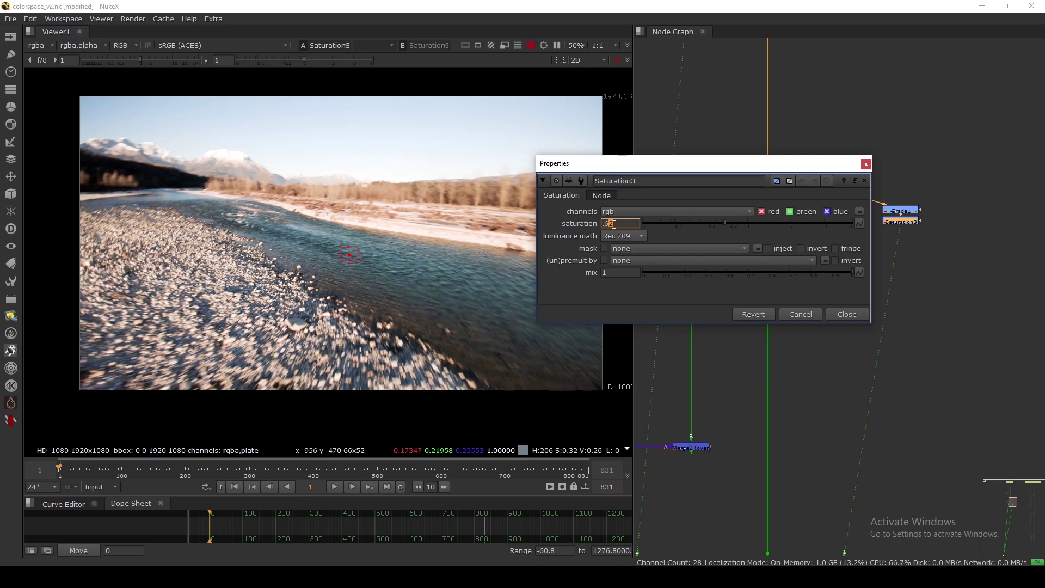
key("Up")
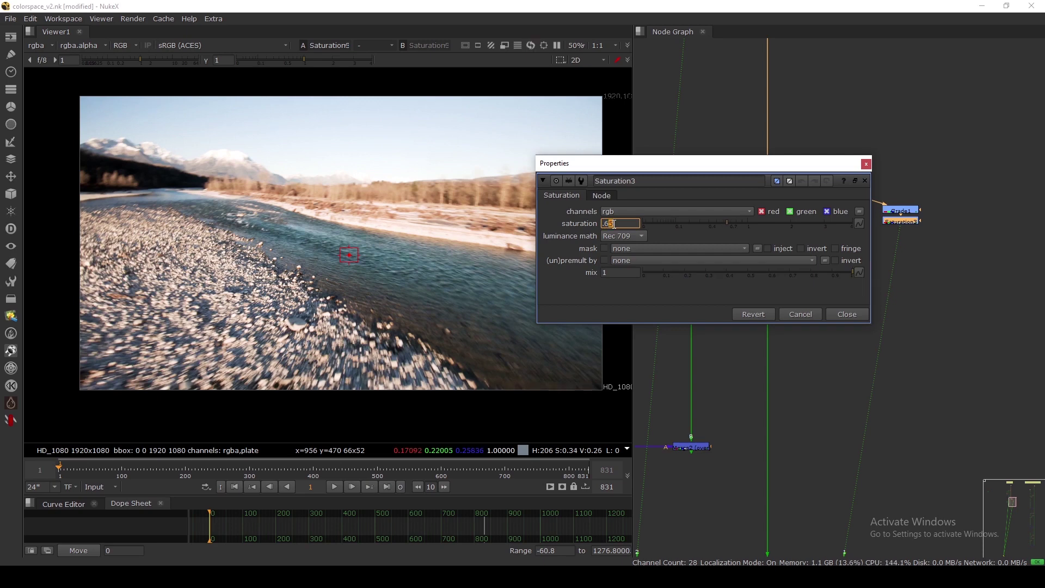
key("Up")
key("Up")
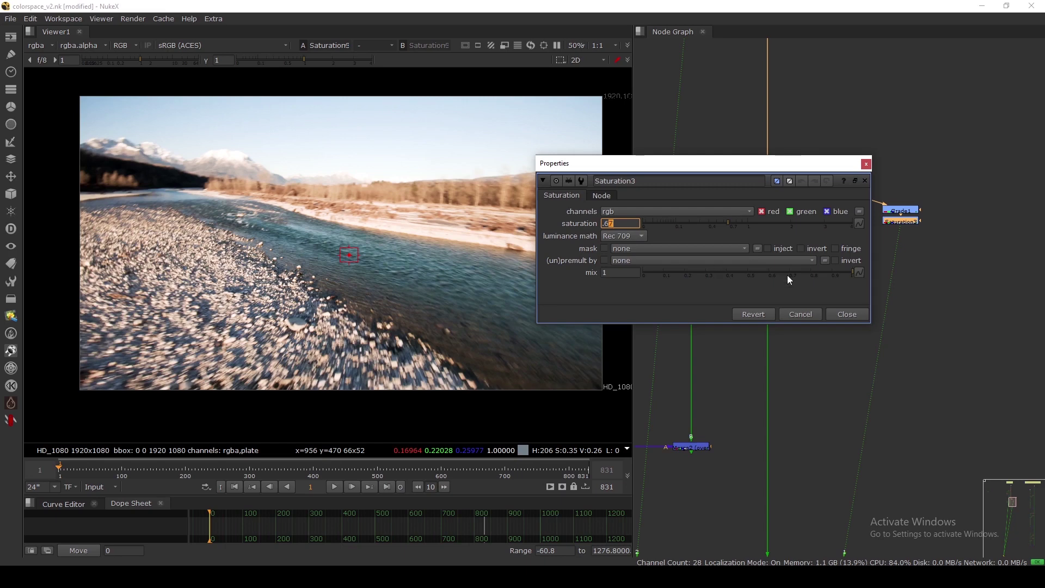
left_click(847, 314)
Toggle Grade1 and Saturation3 together off and on, comparing the sampled patch's saturation value and the plate's overall look
left_click_drag(936, 169, 845, 269)
key("d")
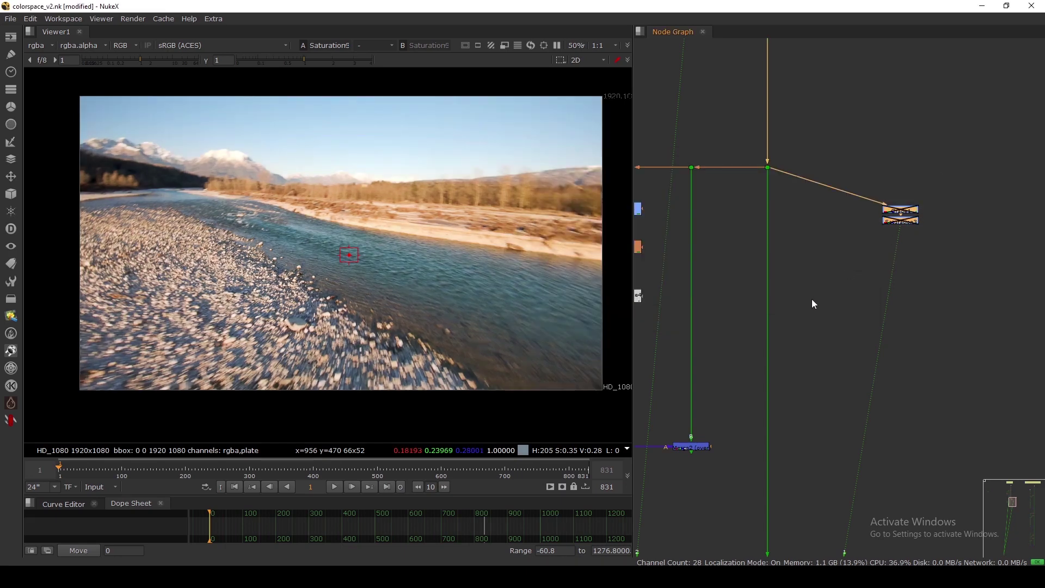
key("d")
key("d")
key("d")
key("d")
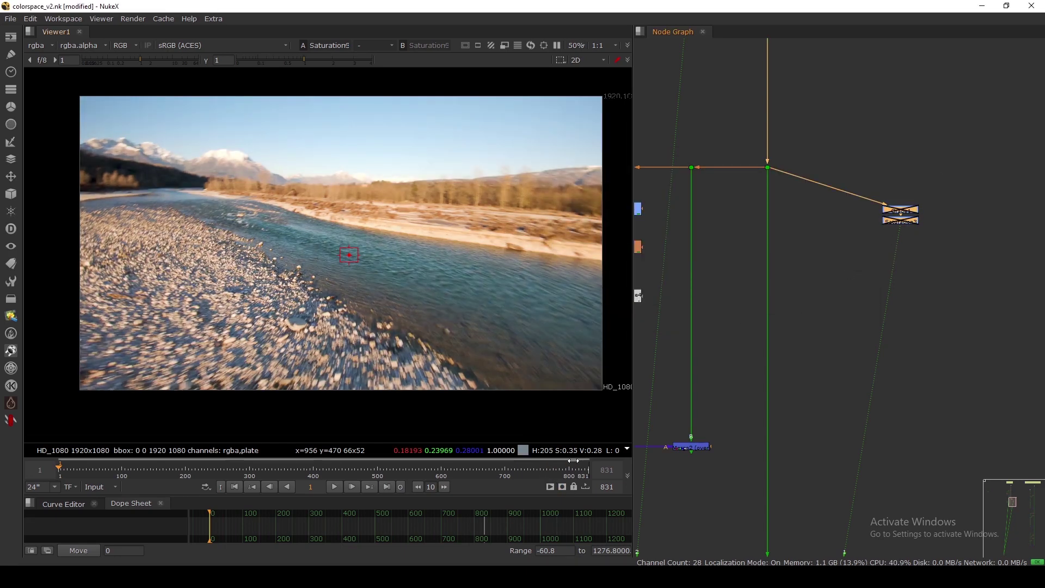
key("d")
key("d")
key("d")
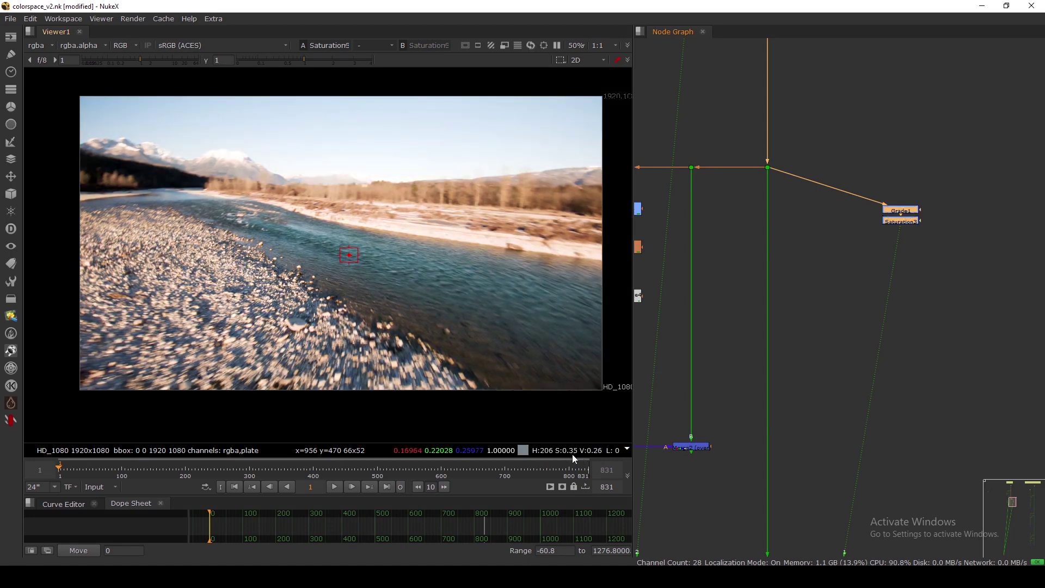
key("d")
key("d")
left_click(901, 286)
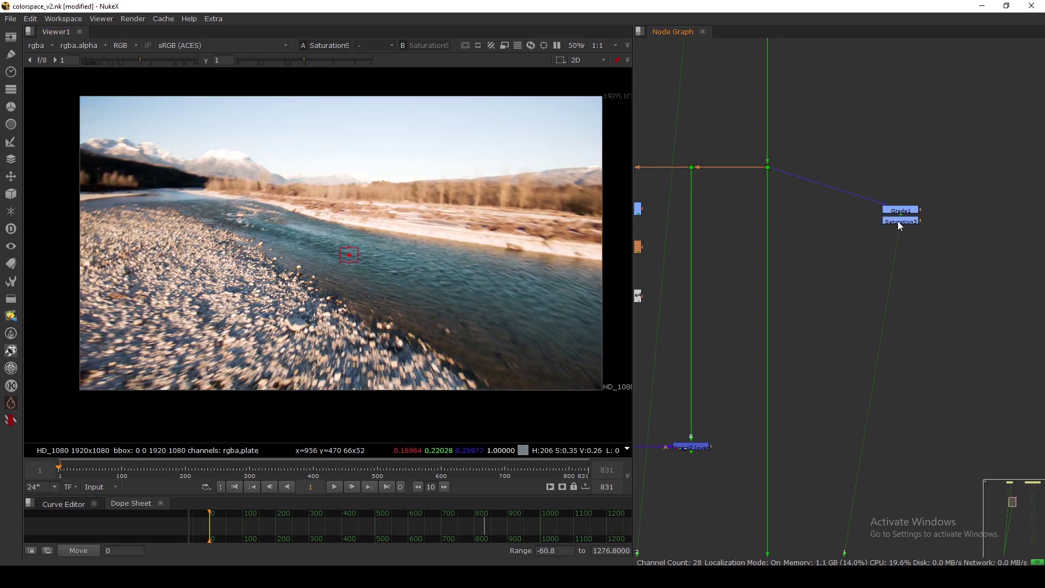
Space Saturation3 below Grade1 and compare the plate with both nodes disabled and with only Saturation3 disabled
left_click_drag(901, 224, 901, 240)
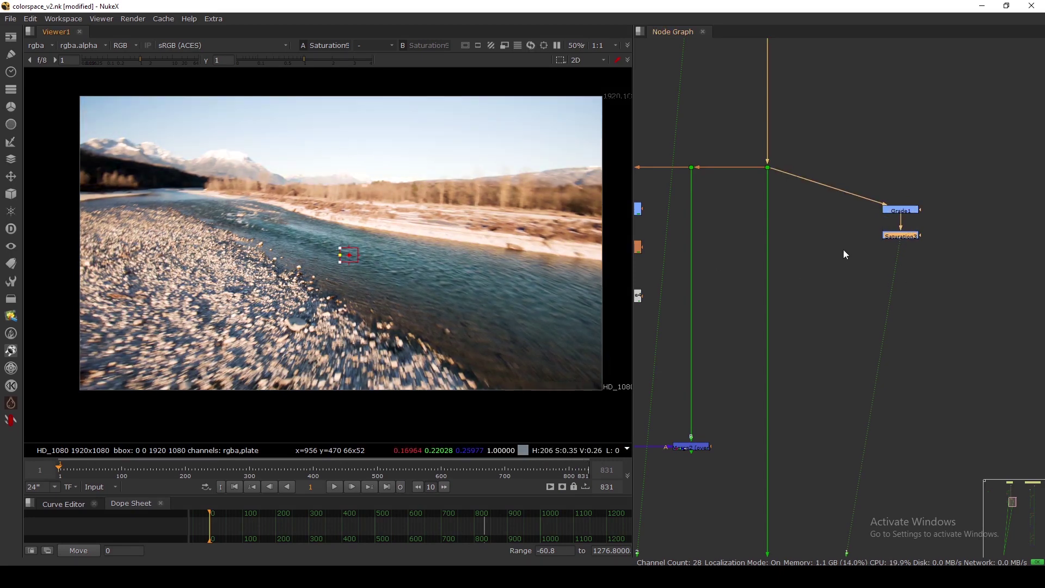
left_click_drag(932, 188, 868, 260)
key("d")
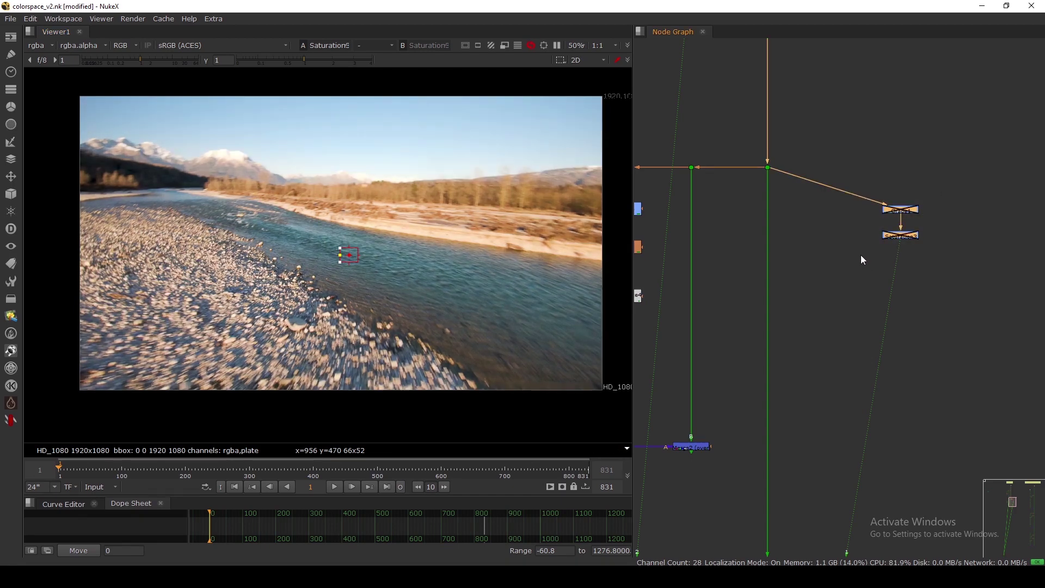
key("d")
left_click(900, 237)
key("d")
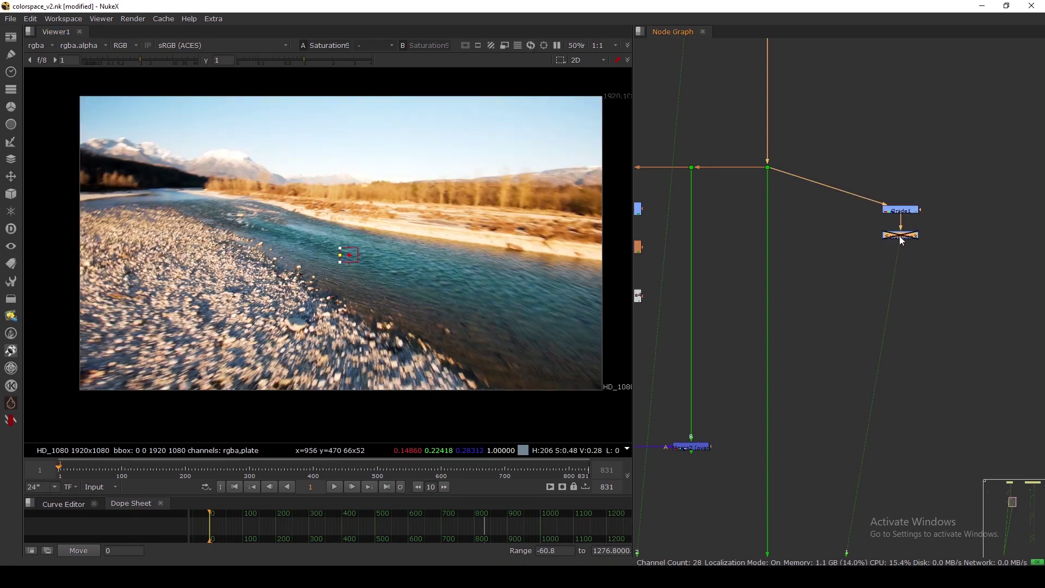
Delete Grade1 and Saturation3 from the plate's side branch
left_click_drag(950, 173, 854, 270)
key("Delete")
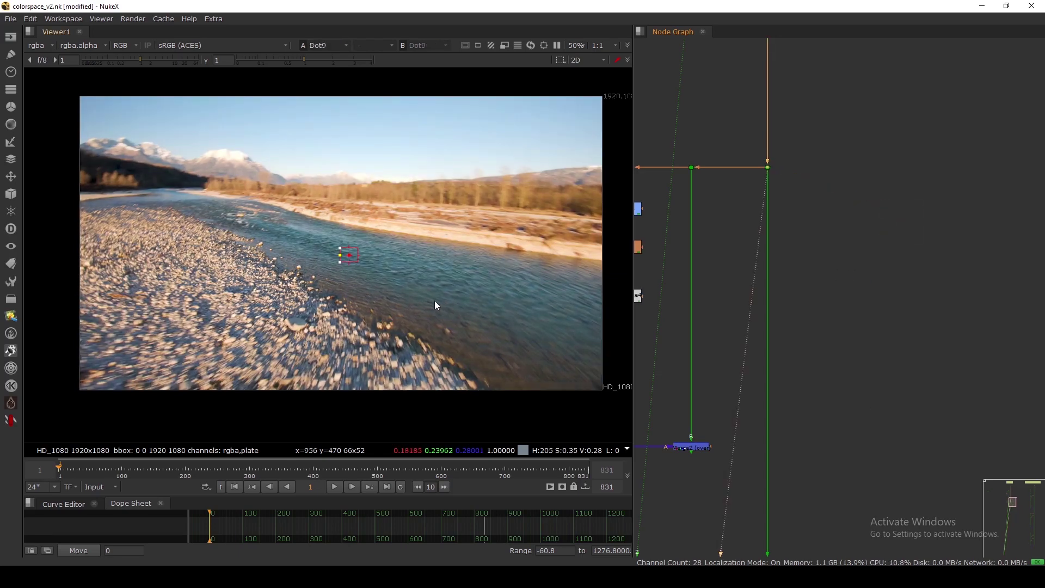
Space Colorspace7 and Colorspace8 away from Grade3 at the end of the plate pipe, and display Colorspace8 in the viewer
scroll(751, 222, "down", 3)
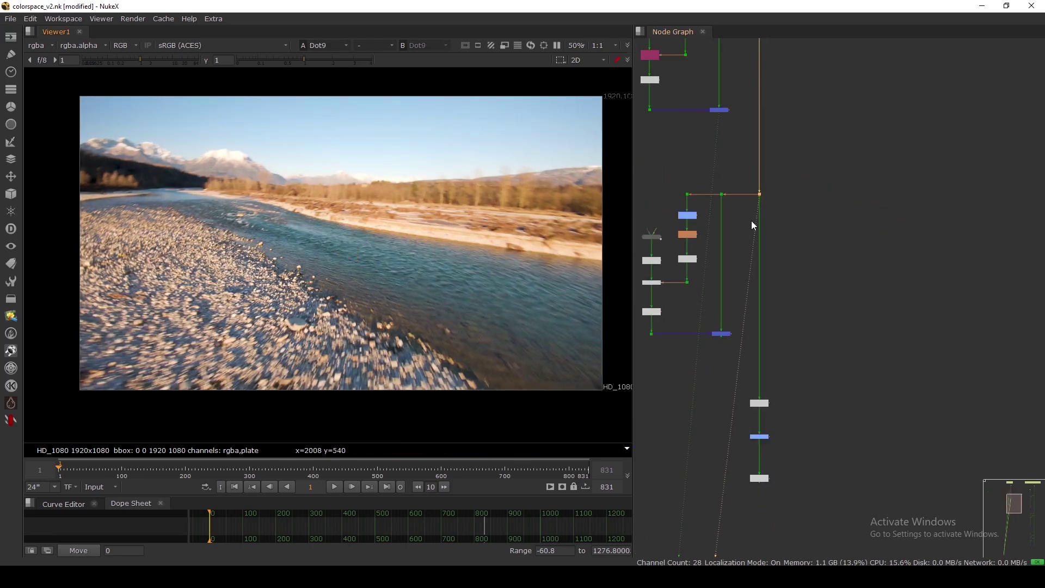
scroll(751, 221, "down", 2)
middle_click_drag(760, 254, 791, 190)
scroll(791, 235, "up", 1)
middle_click_drag(787, 305, 824, 229)
scroll(825, 229, "up", 4)
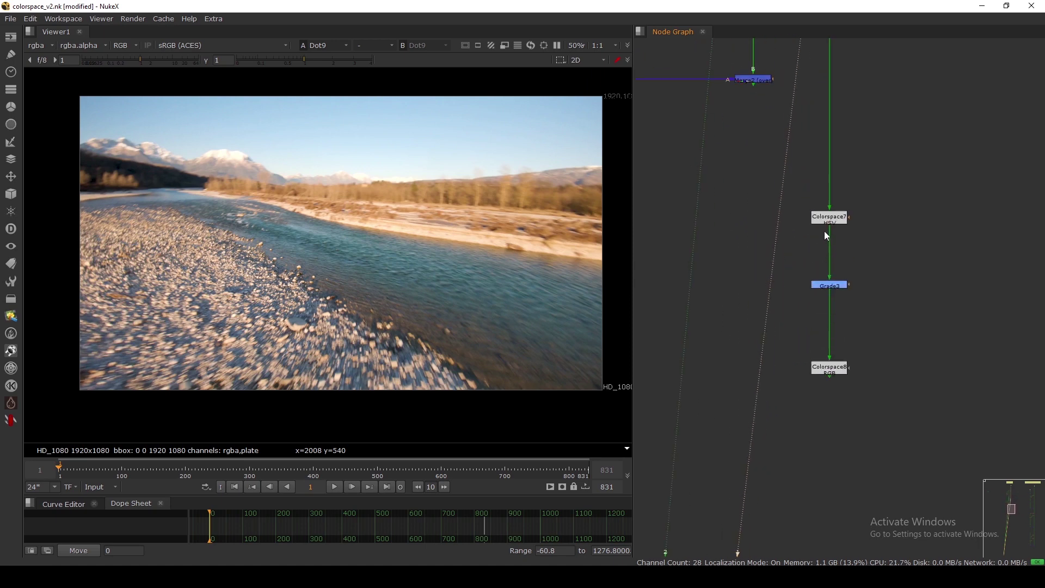
scroll(824, 228, "up", 3)
left_click_drag(828, 219, 831, 186)
left_click(829, 203)
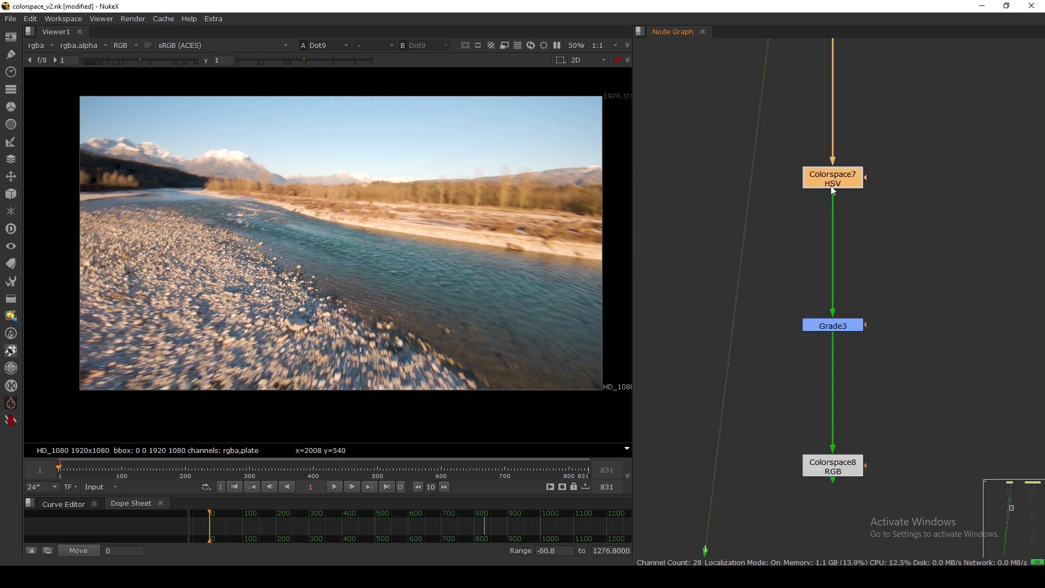
left_click(831, 186)
double_click(830, 182)
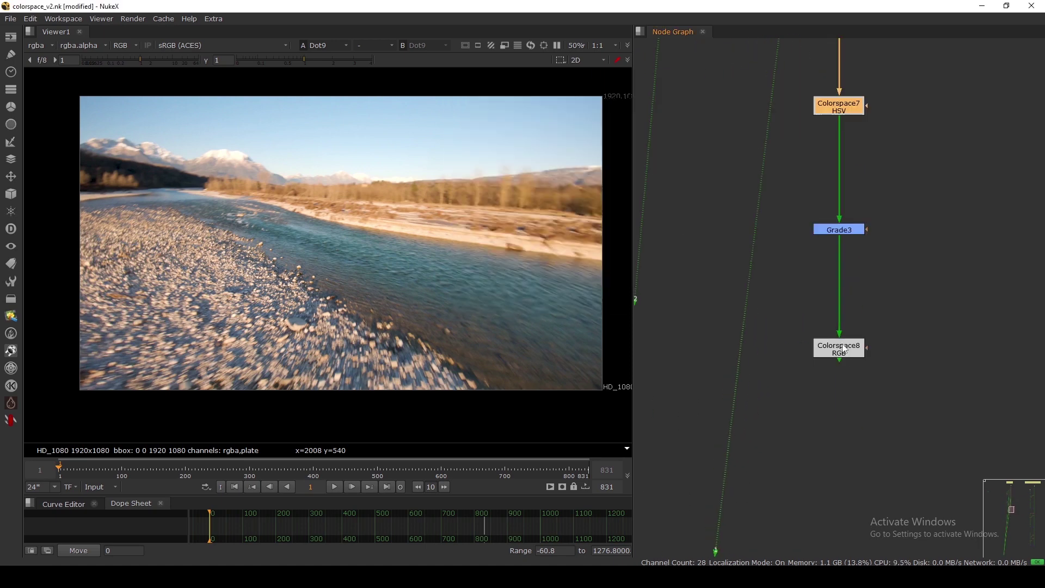
left_click_drag(844, 351, 848, 375)
key("1")
middle_click_drag(779, 221, 779, 237)
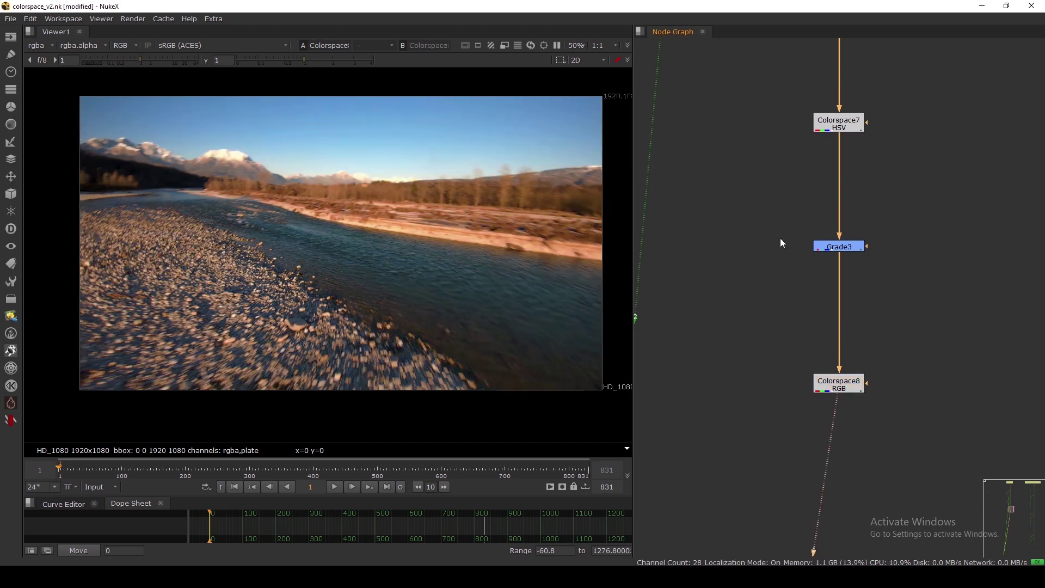
left_click(780, 238)
Display Colorspace7 in the viewer and open its properties to examine the Linear to HSV conversion
mouse_move(839, 251)
left_mouse_down()
mouse_move(838, 227)
mouse_move(837, 235)
left_mouse_up()
left_click(840, 129)
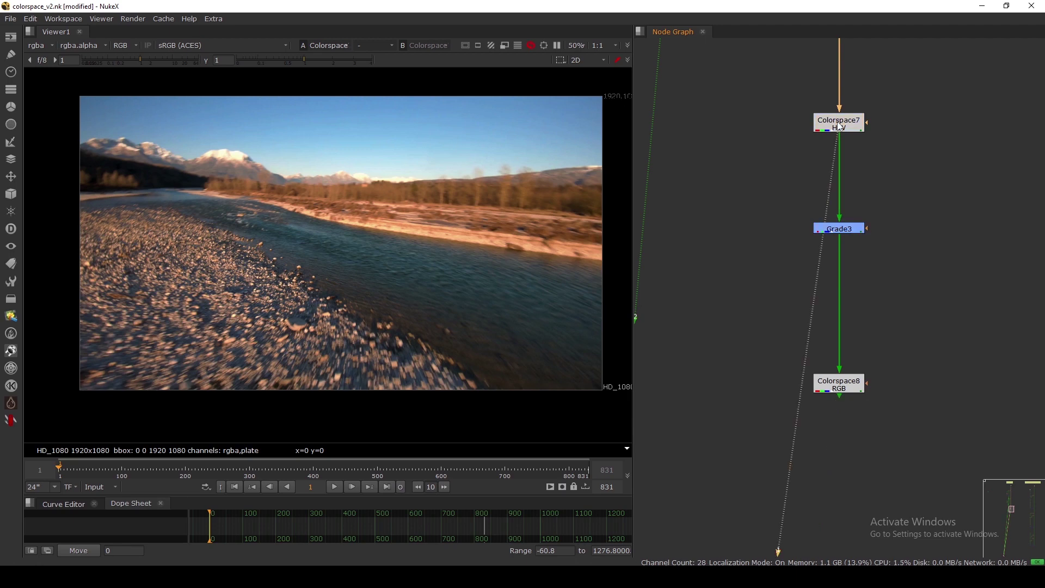
key("1")
scroll(802, 184, "up", 4)
double_click(816, 170)
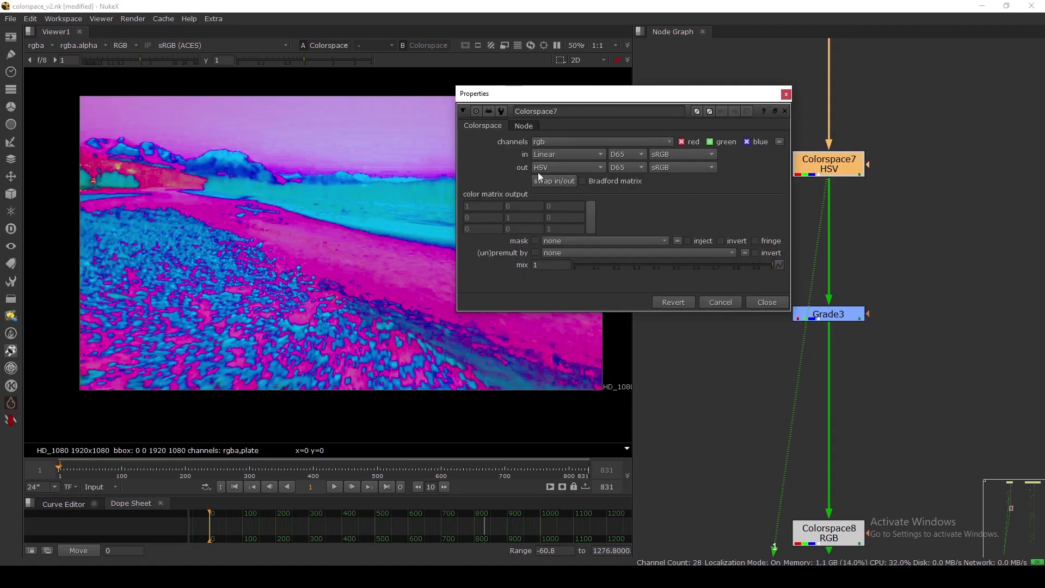
left_click_drag(549, 100, 601, 171)
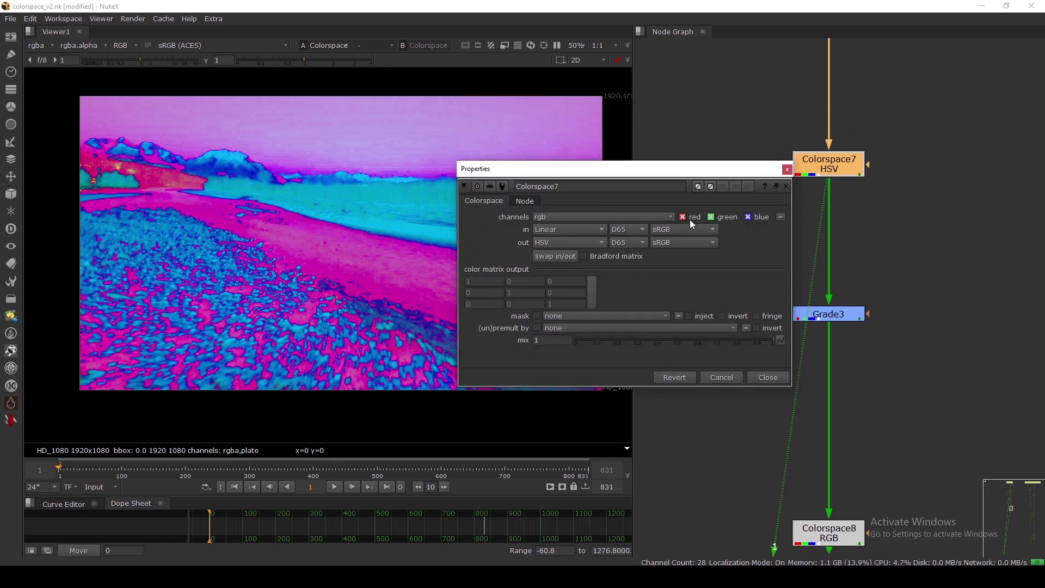
Inspect the red, green and blue channels of Colorspace7's HSV output, and return to the full-colour view of Colorspace8
key("r")
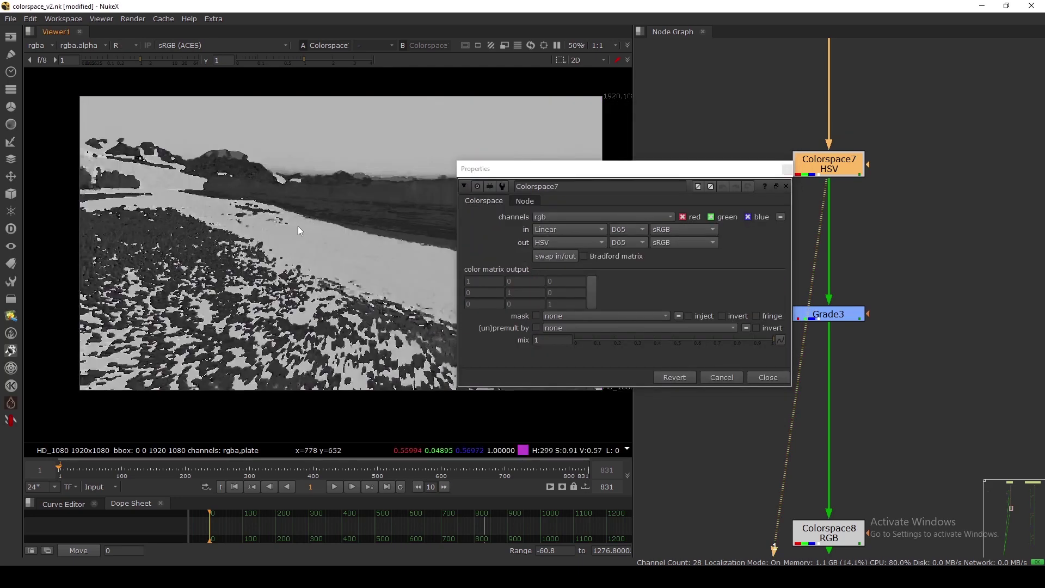
key("g")
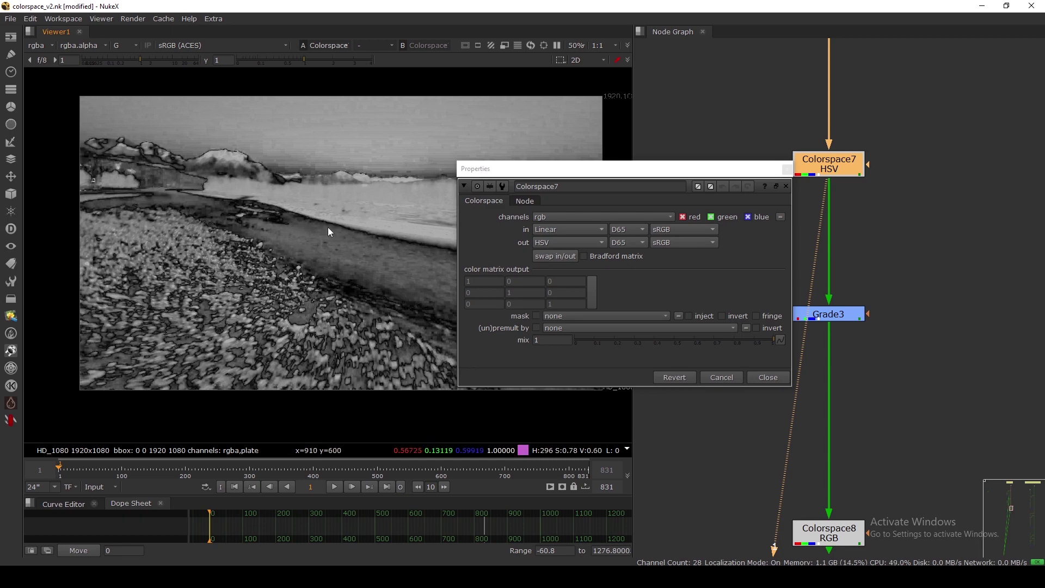
key("b")
left_click_drag(145, 129, 372, 298)
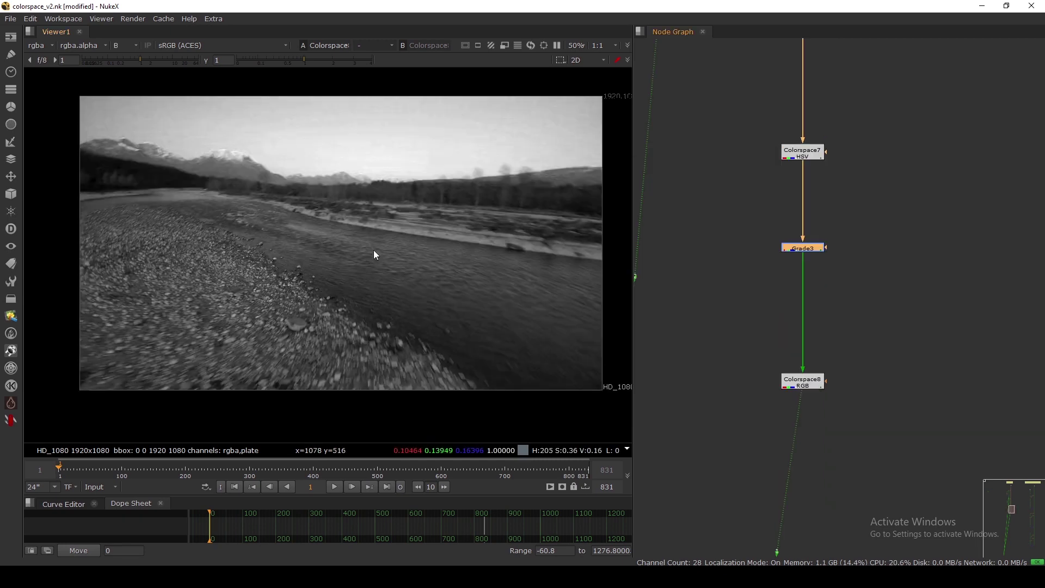
key("a")
key("a")
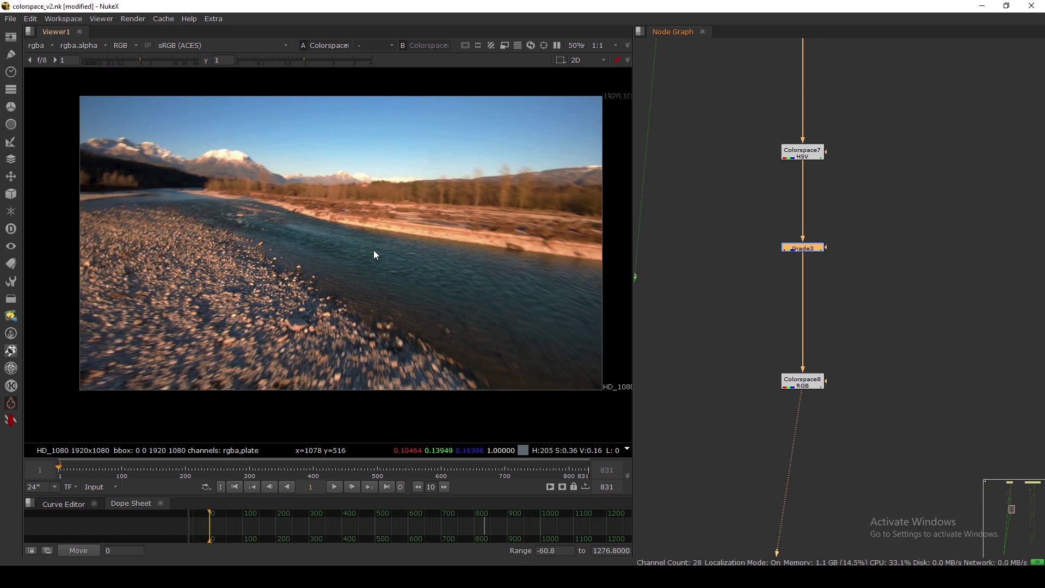
Try Grade3 with the red and green channels enabled in turn, and restore it to the blue channel only
double_click(798, 251)
left_click(603, 212)
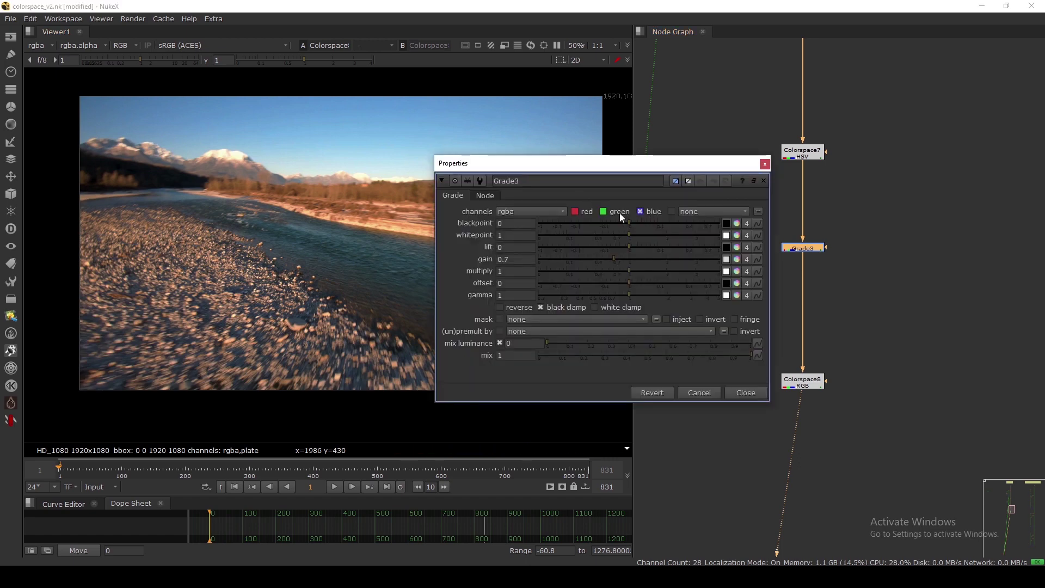
left_click(575, 211)
left_click(586, 212)
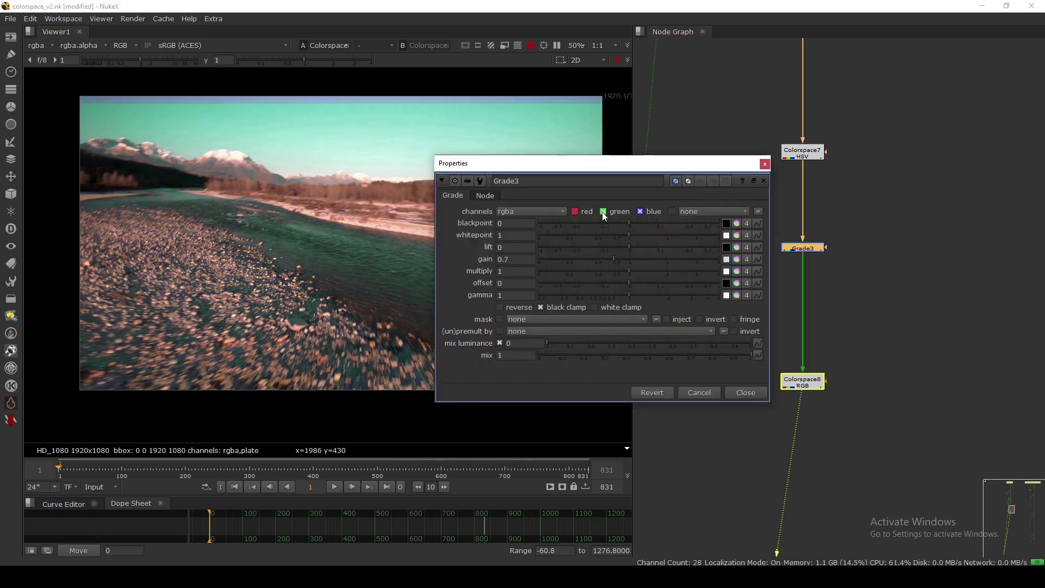
left_click(604, 211)
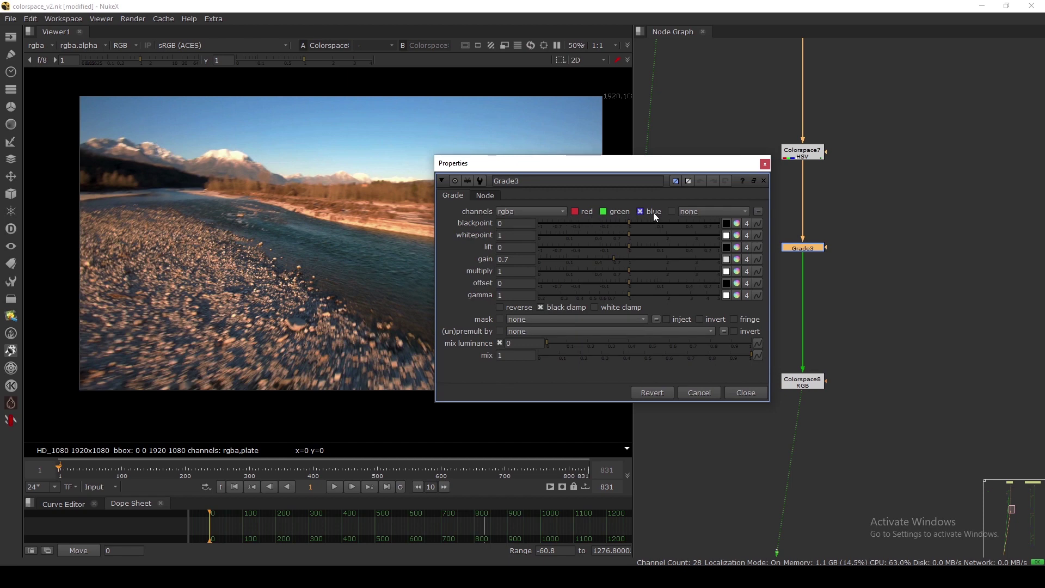
Lower Grade3's gain on the blue channel, and toggle the node off and on to compare the plate
left_click_drag(623, 260, 606, 260)
left_click(746, 393)
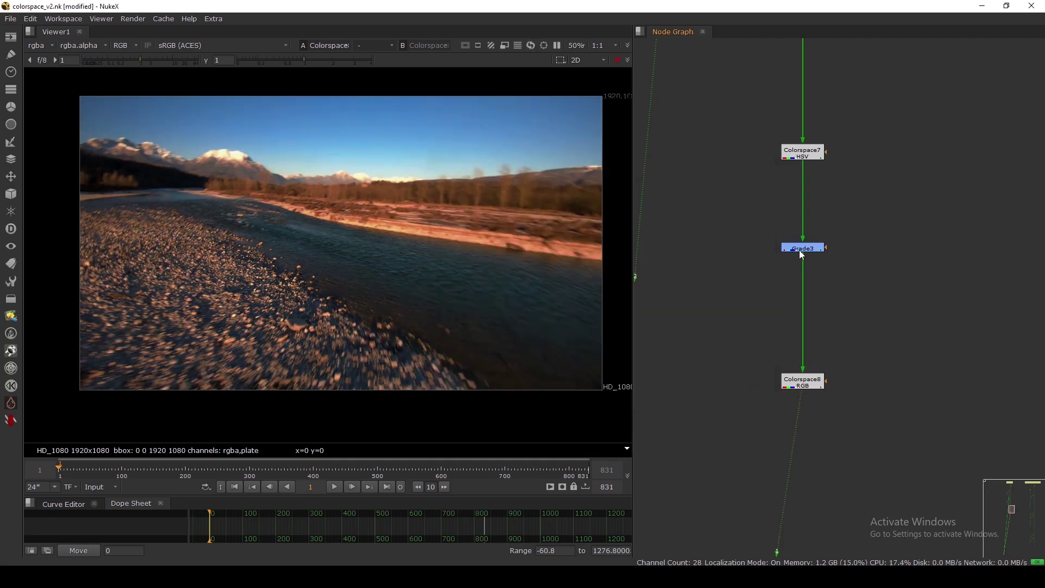
left_click_drag(804, 252, 804, 261)
key("d")
key("d")
key("d")
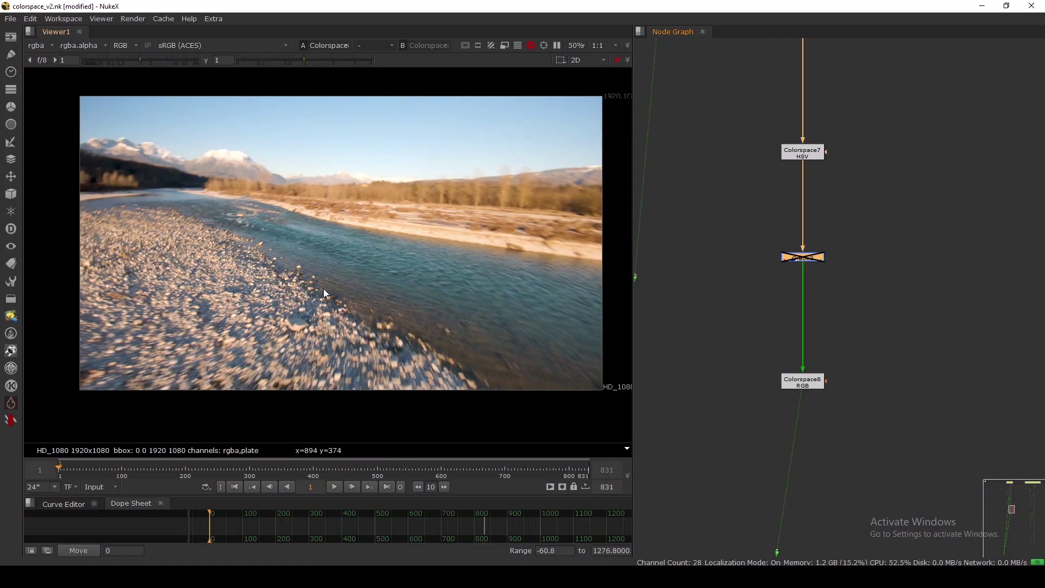
key("d")
left_click(801, 390)
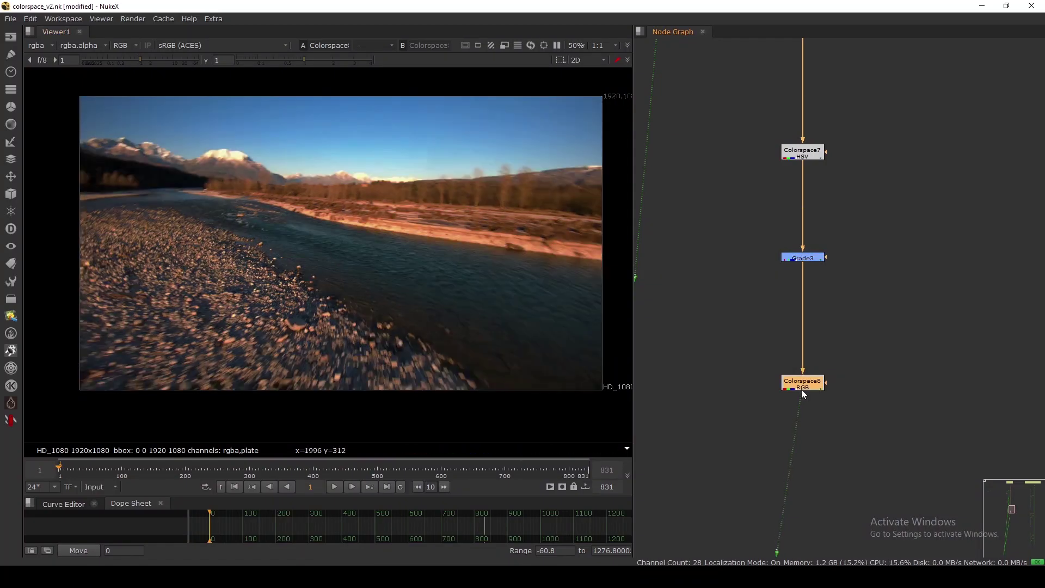
Insert a Grade node after Grade3, limit it to the green channel, and try a gain of 1.92 before resetting it
key("g")
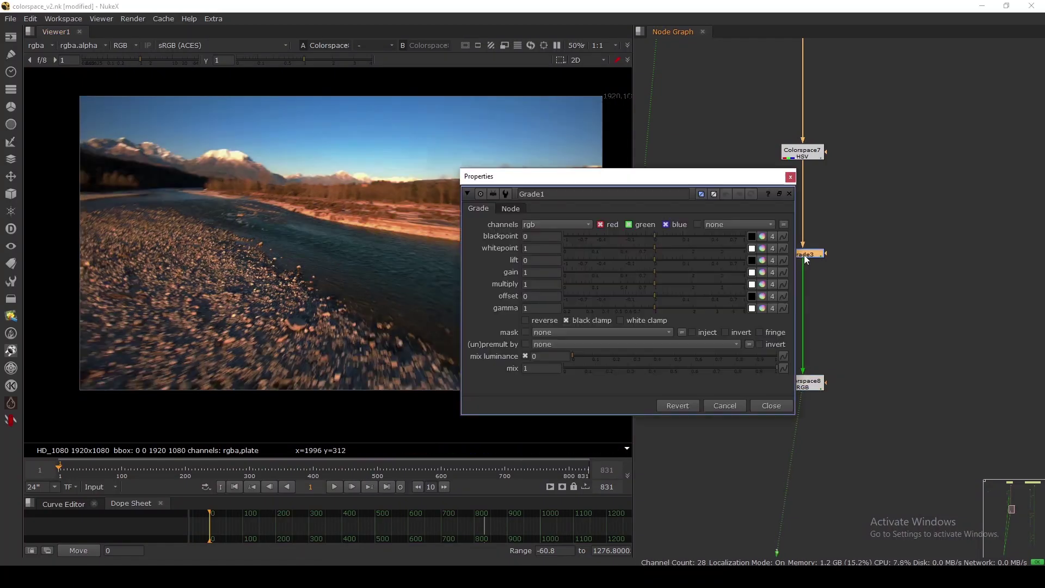
left_click(665, 226)
left_click(601, 224)
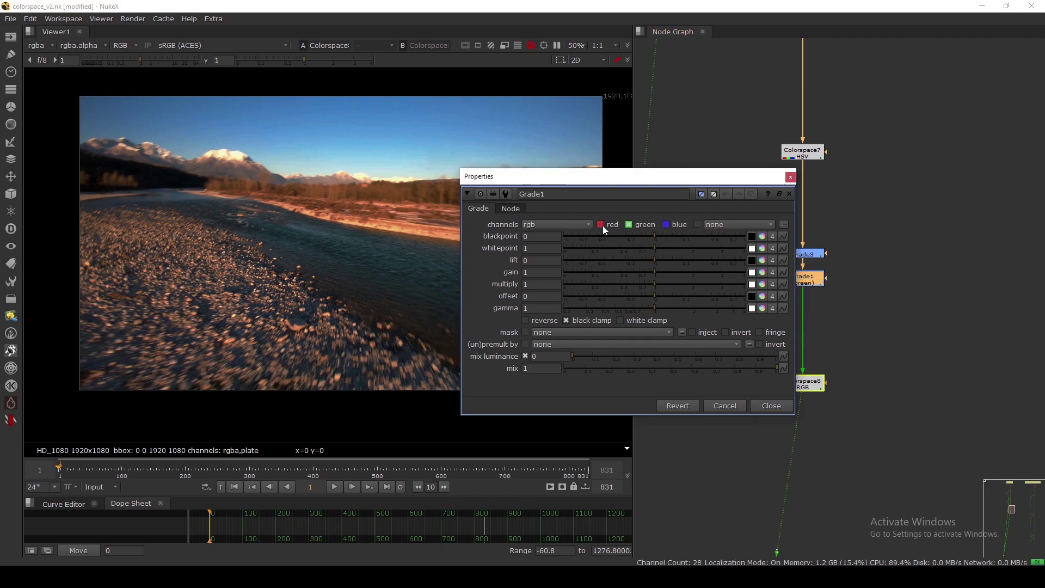
left_click_drag(655, 272, 690, 272)
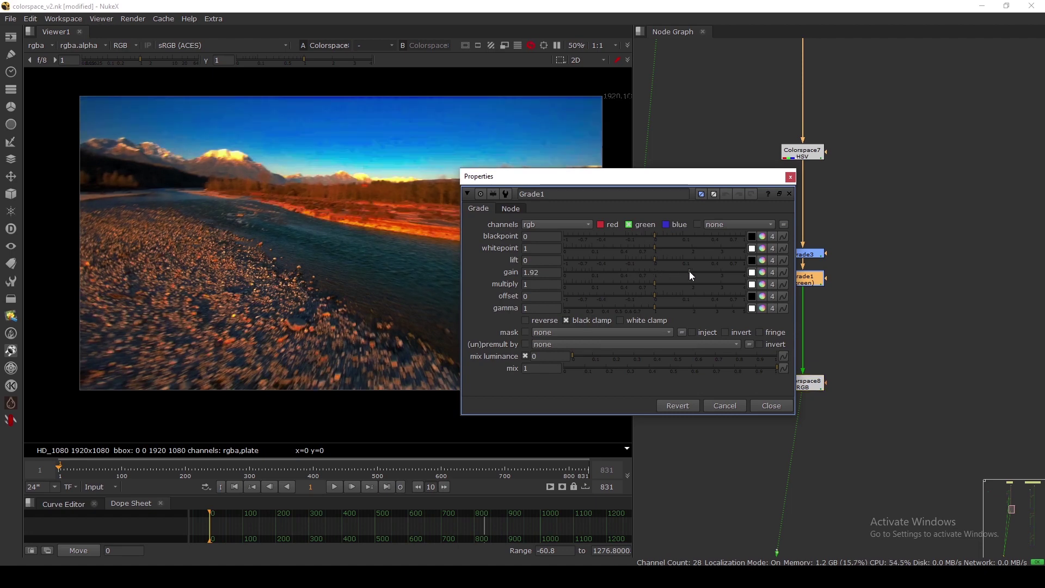
left_click(661, 271, "ctrl")
Try gains of 1.34 and 1.18 on the new Grade's red channel only, and delete the node
left_click(629, 226)
left_click(609, 225)
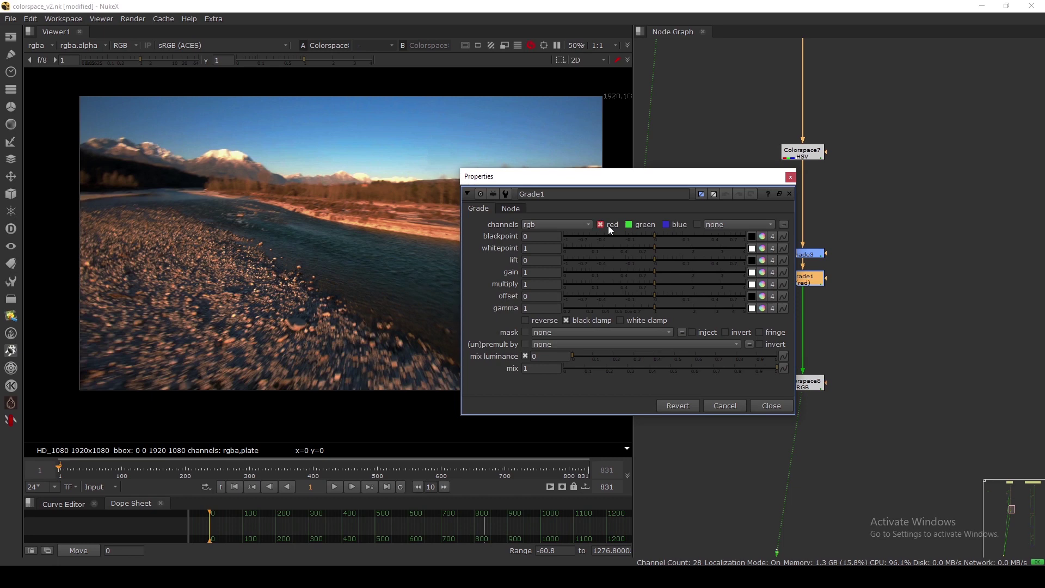
left_click_drag(654, 274, 668, 273)
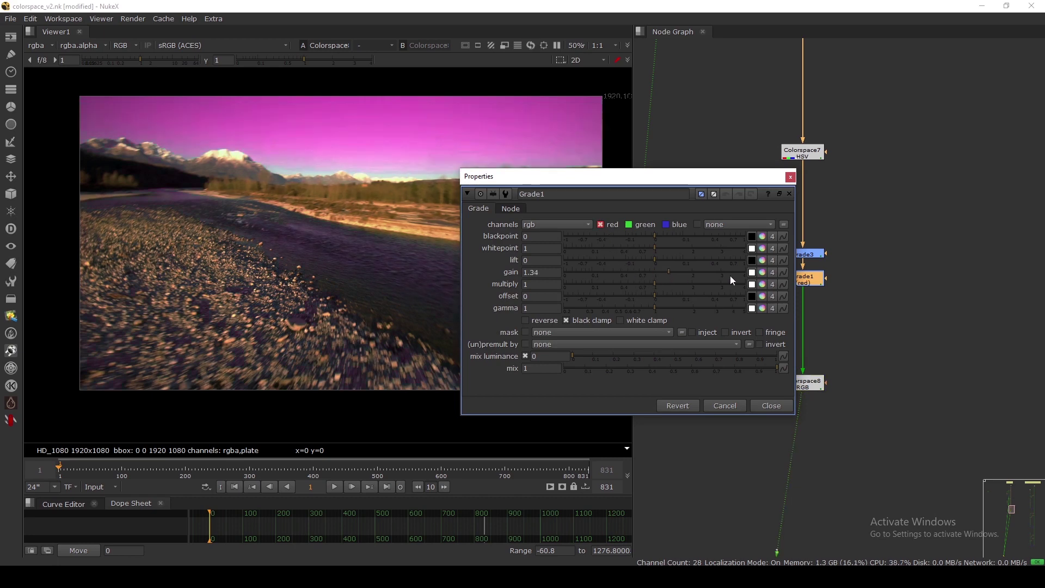
key("f")
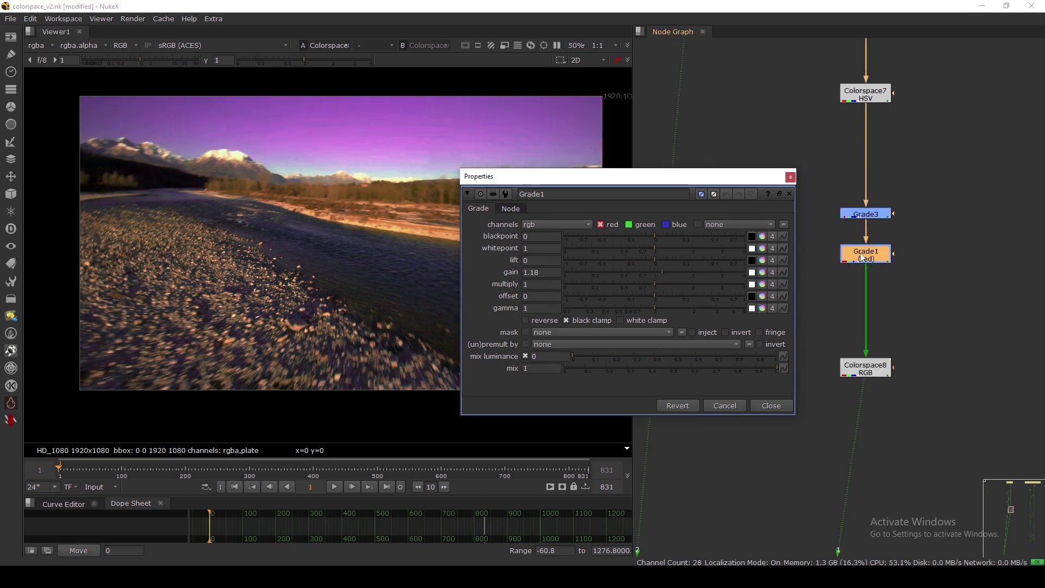
key("Delete")
left_click(792, 220)
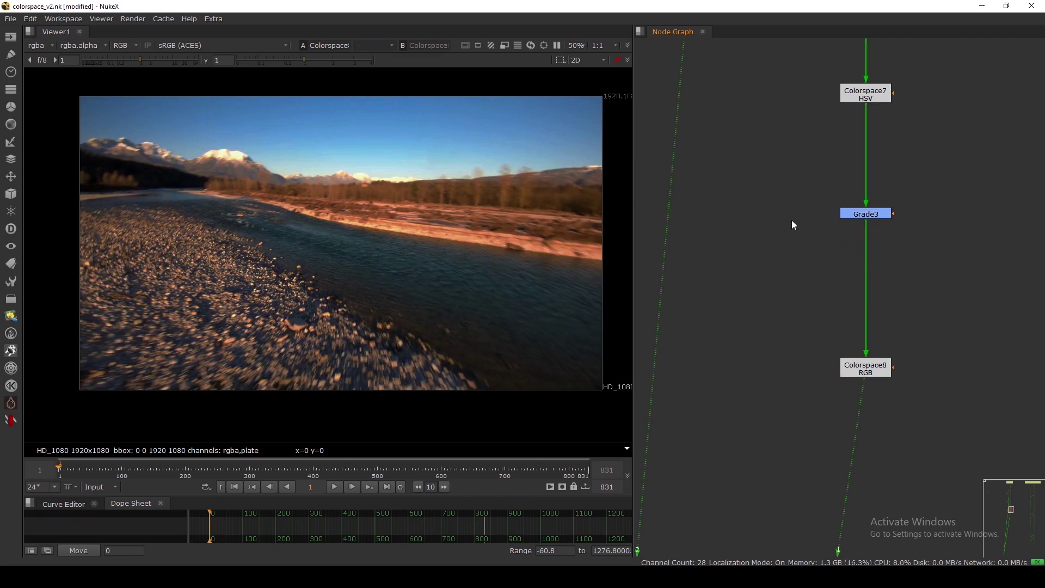
Display the Practical Example's background plate in the viewer from the first dot on its main branch
left_click_drag(852, 212, 852, 222)
scroll(851, 244, "down", 2)
scroll(841, 239, "down", 6)
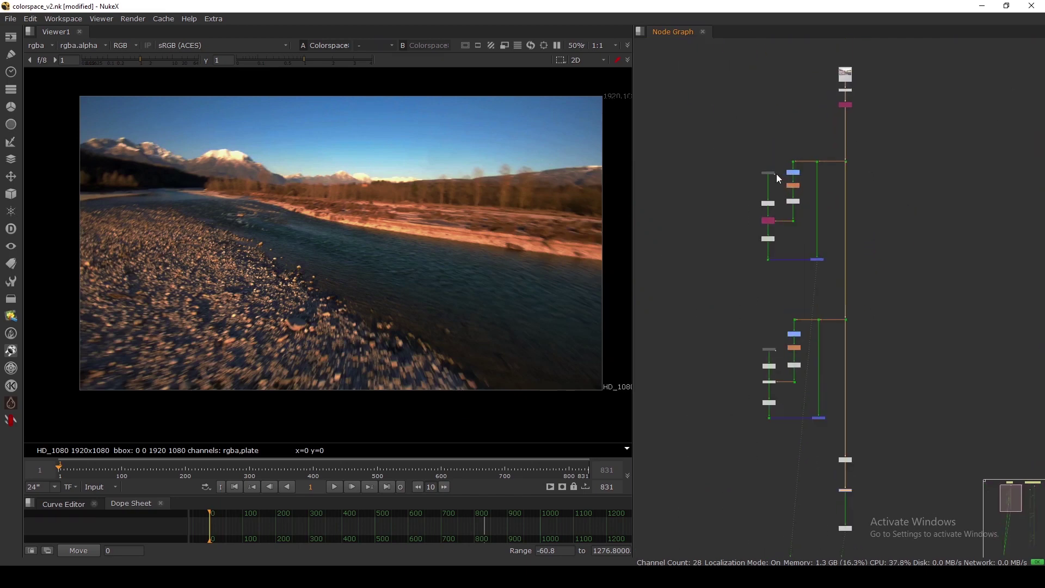
scroll(798, 181, "down", 4)
middle_click_drag(938, 217, 823, 225)
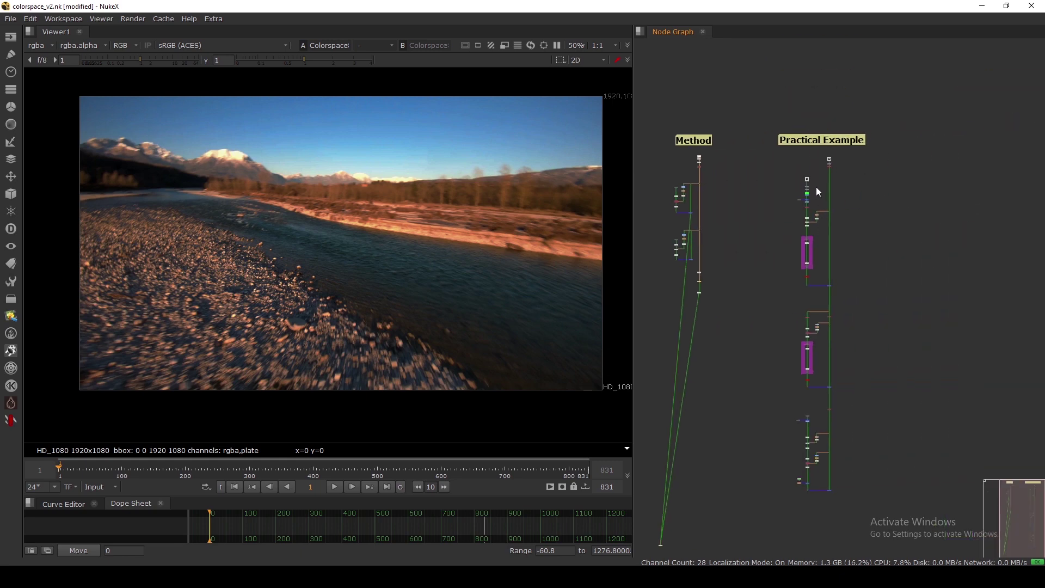
scroll(817, 189, "up", 3)
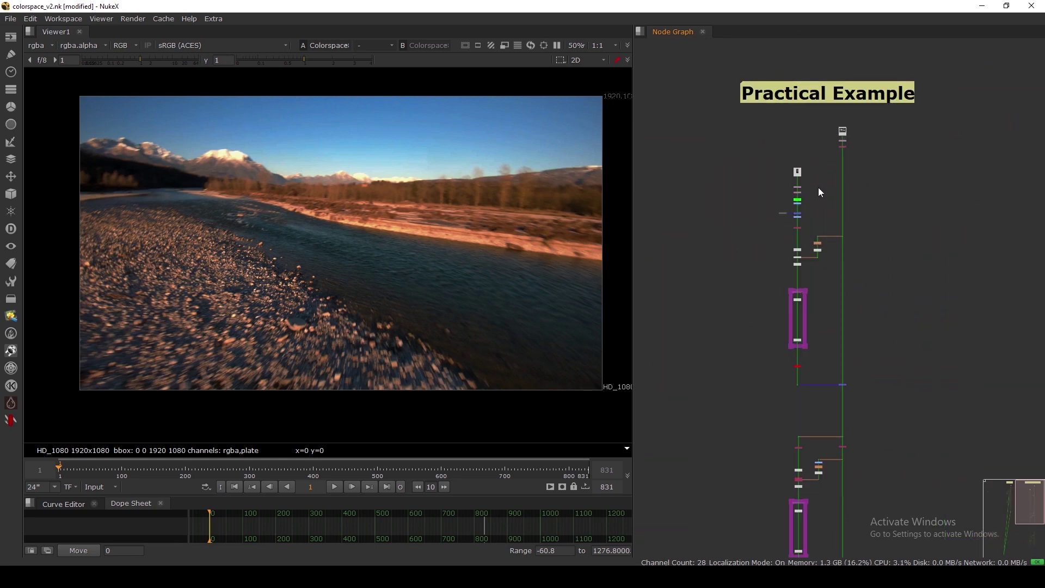
left_click_drag(832, 217, 874, 257)
key("1")
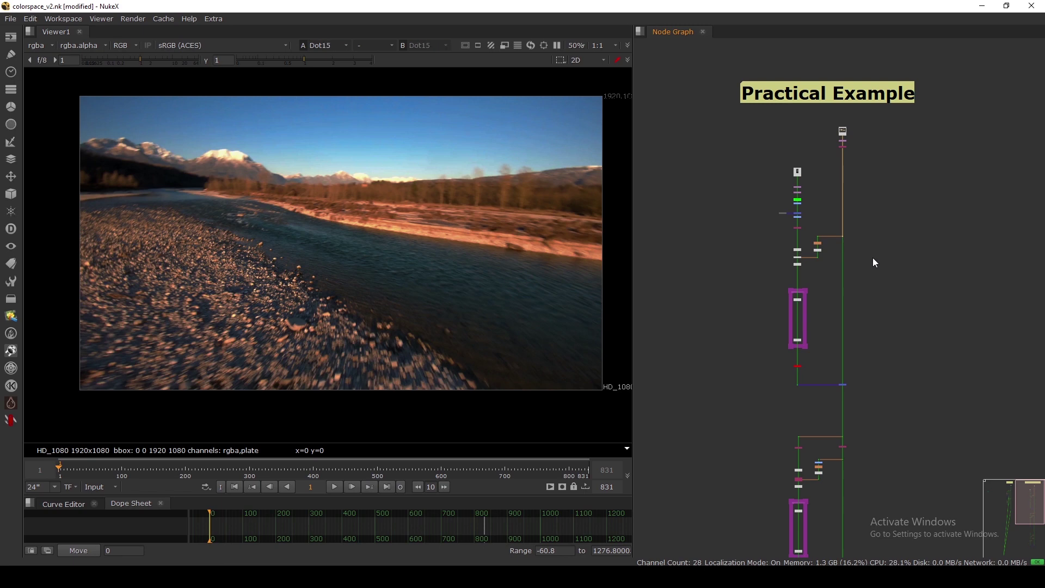
scroll(829, 226, "down", 2)
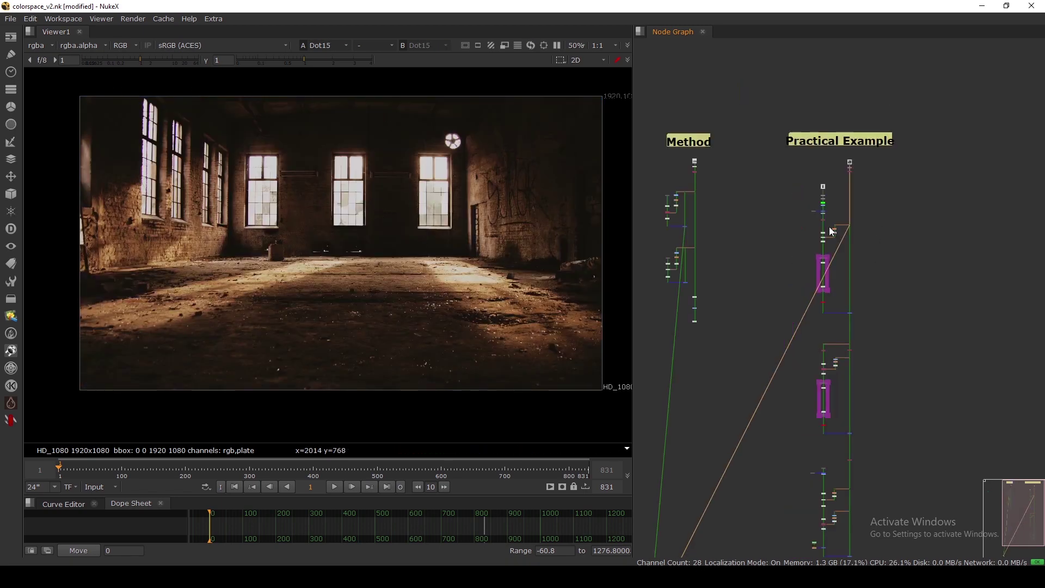
View the Read2 smoke clip and its Reformat1 output in the Practical Example
scroll(839, 148, "up", 3)
scroll(838, 148, "up", 1)
left_click(834, 143)
key("1")
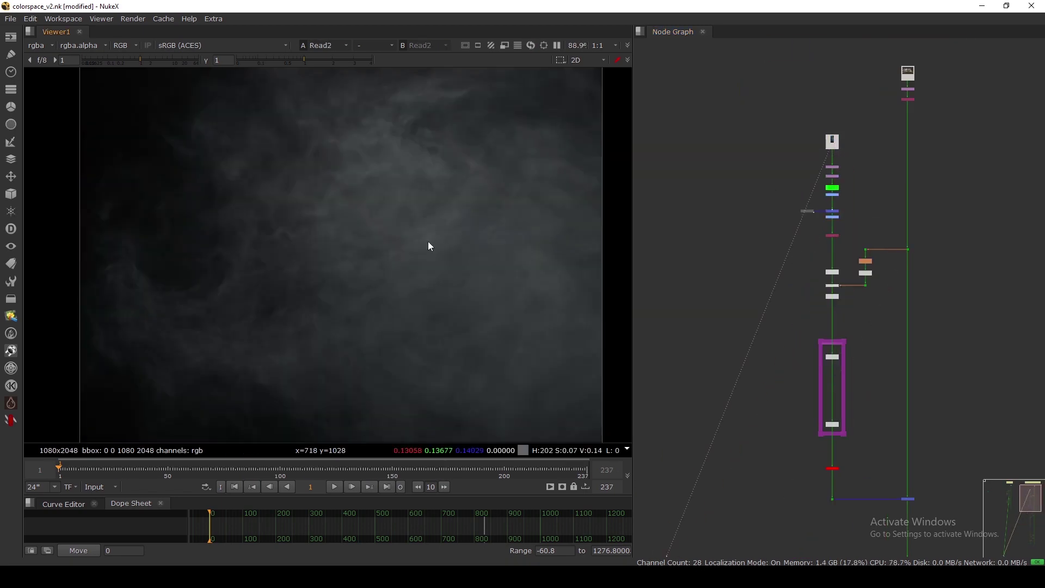
scroll(795, 232, "up", 3)
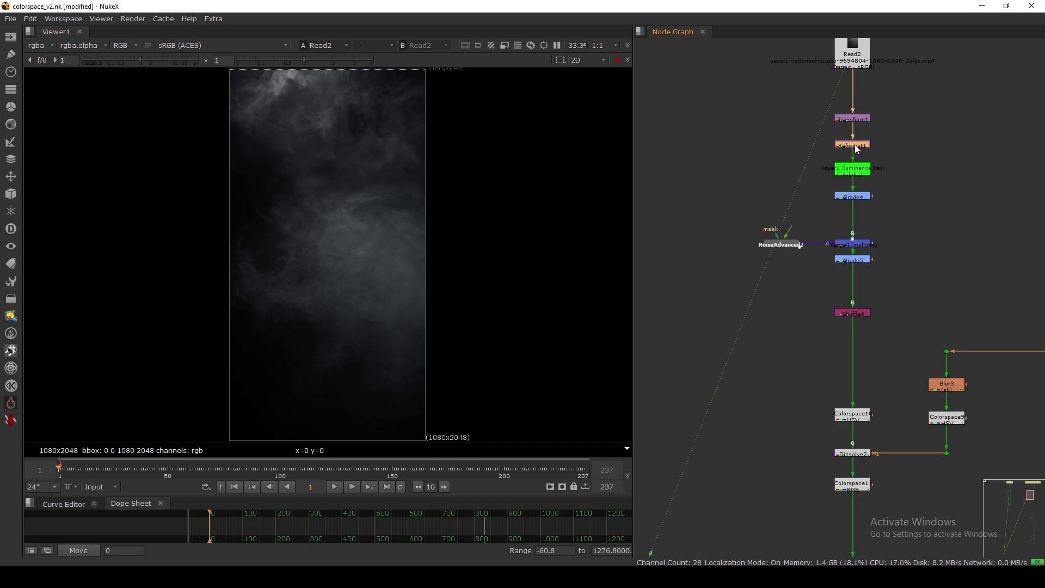
left_click(855, 145)
key("1")
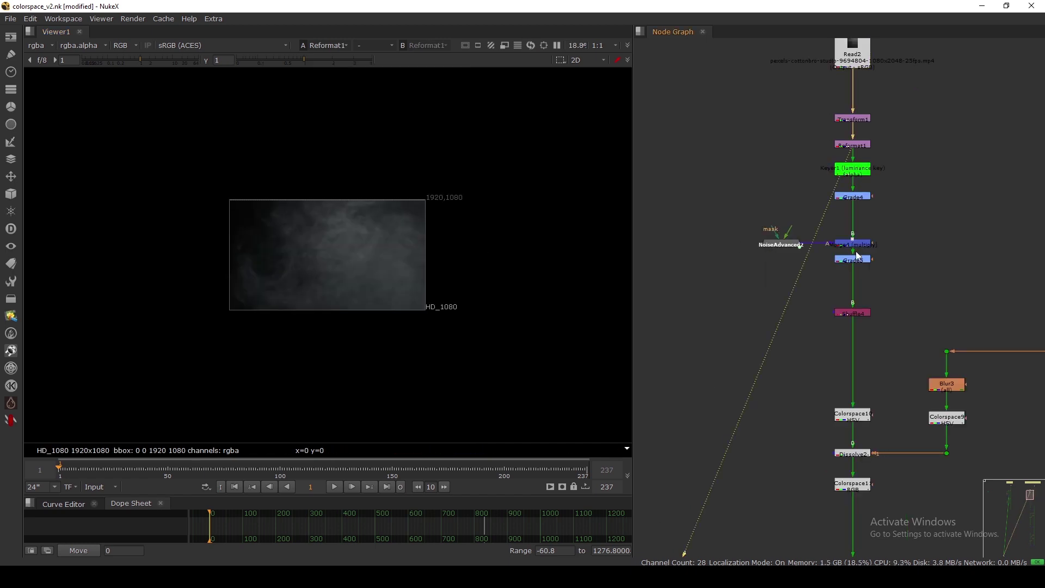
View the noise Merge4 and Shuffle4 outputs, and toggle Merge4 off and on to compare the smoke
left_click(859, 244)
key("1")
key("f")
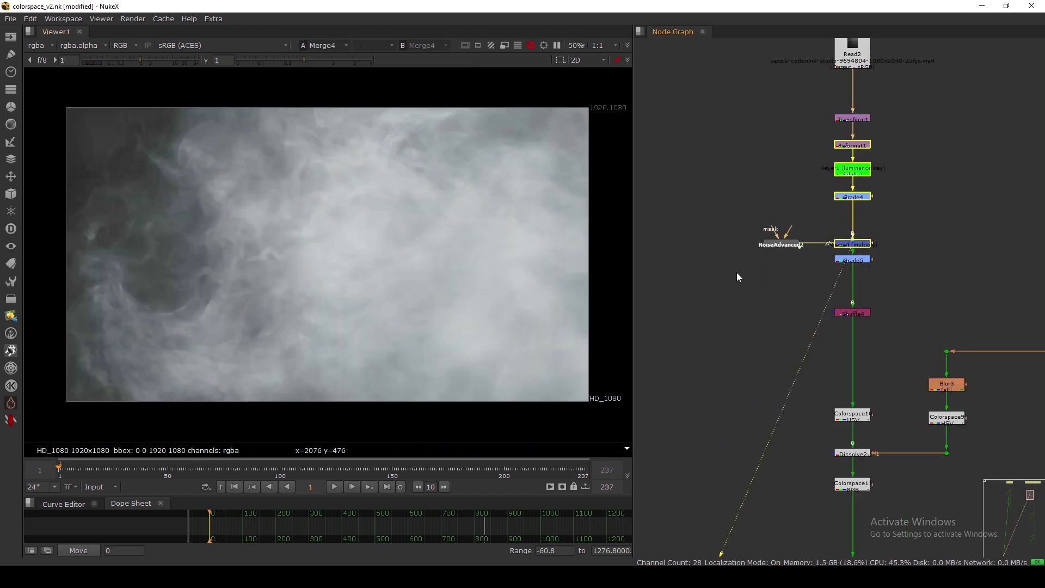
left_click(853, 313)
key("1")
left_click(854, 244)
key("d")
key("d")
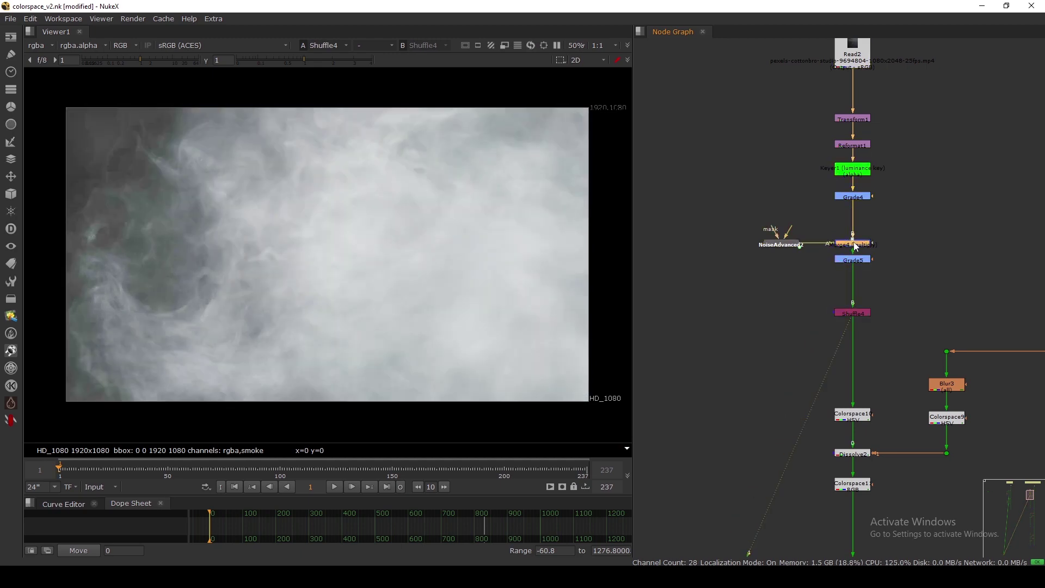
key("d")
key("d")
Select the HSV conversion and dissolve nodes linking the smoke branch with the blurred plate
scroll(854, 233, "down", 5)
scroll(814, 268, "up", 3)
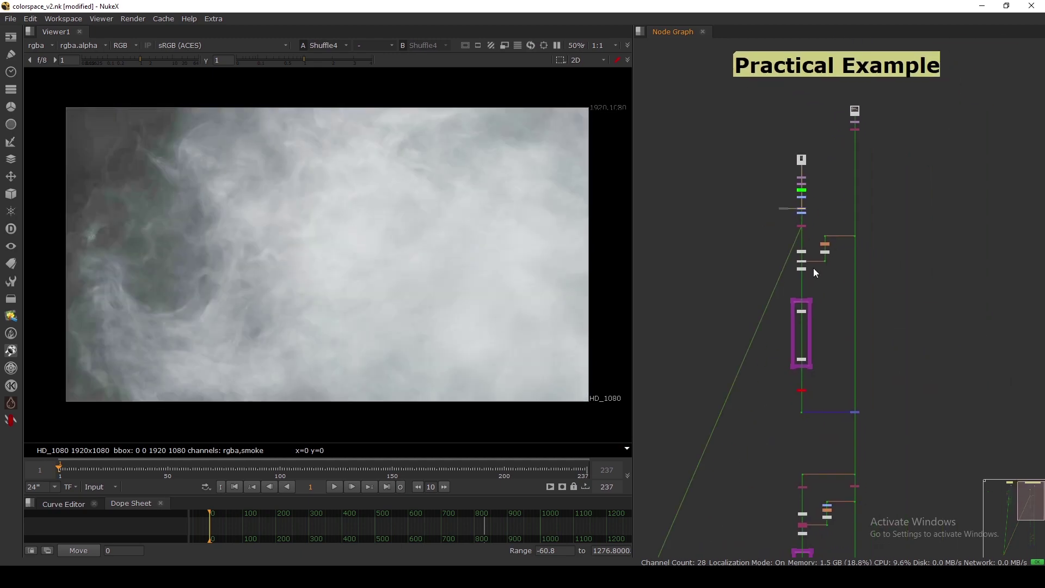
left_click_drag(884, 221, 728, 345)
scroll(815, 264, "up", 3)
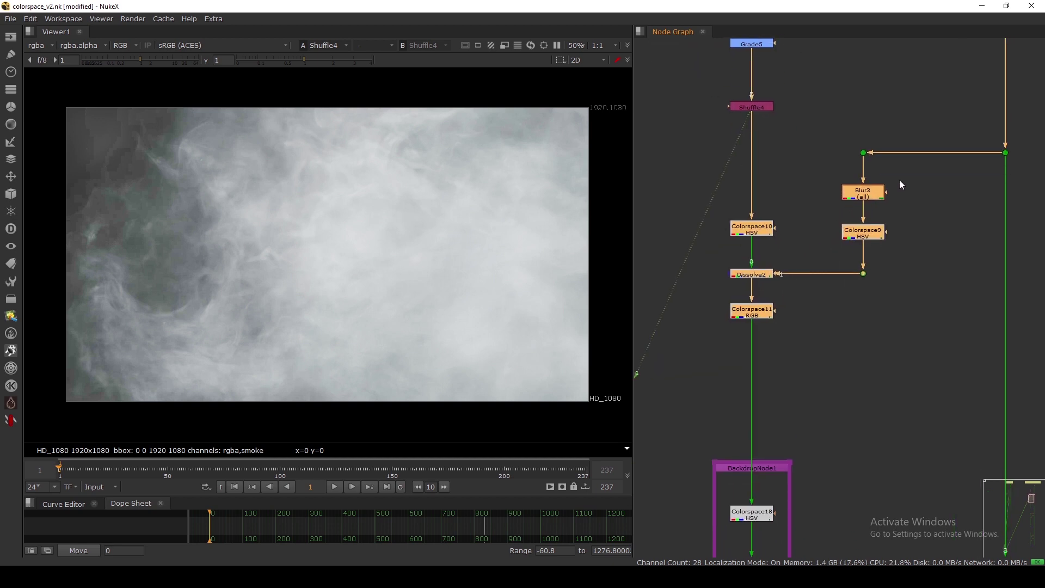
left_click_drag(901, 176, 697, 333)
View the HSV outputs of Colorspace9 and Colorspace10, and their mix at Dissolve2
left_click_drag(853, 229, 873, 230)
key("1")
left_click(758, 230)
key("1")
key("1")
left_click(761, 279)
key("1")
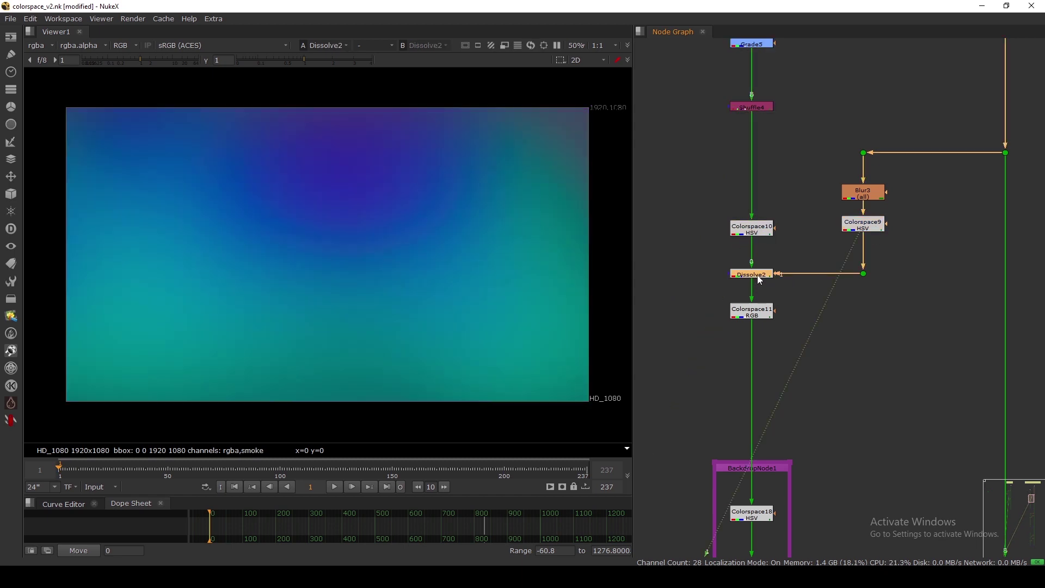
left_click(770, 287)
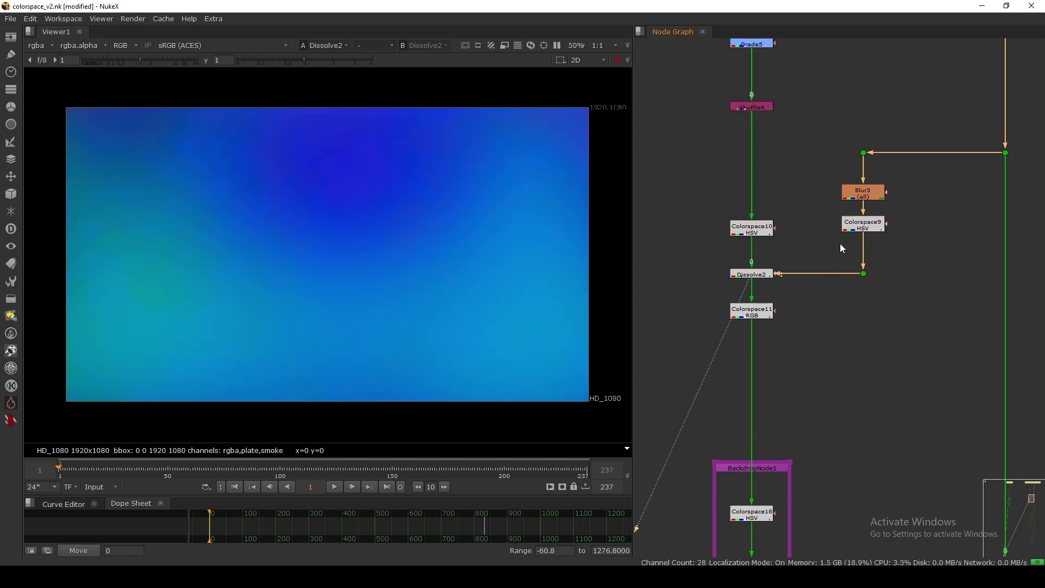
Move Colorspace11 slightly down the branch and display its RGB smoke output
left_click_drag(754, 312, 754, 328)
key("1")
left_click(792, 344)
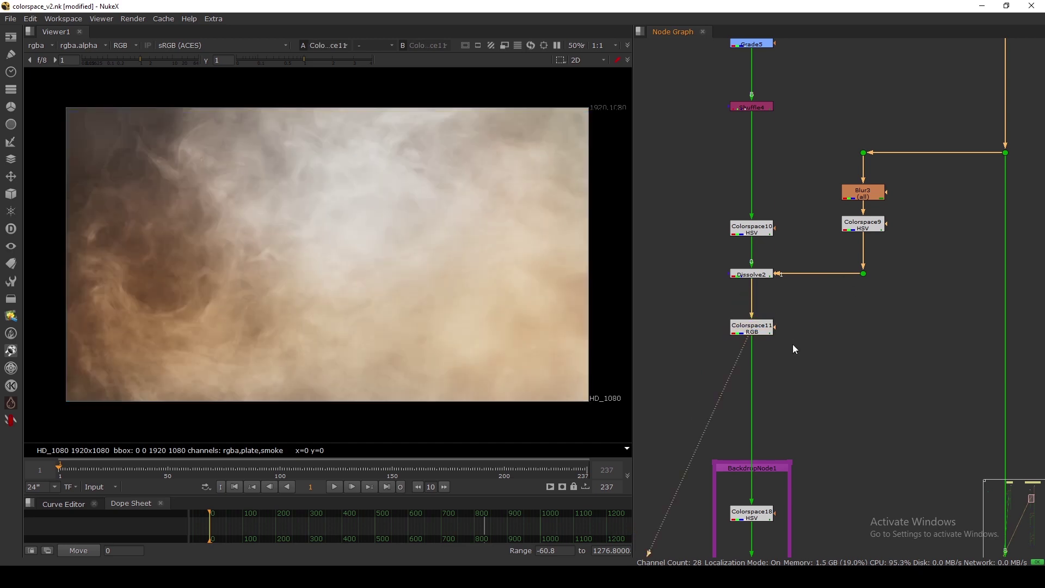
left_click(745, 276)
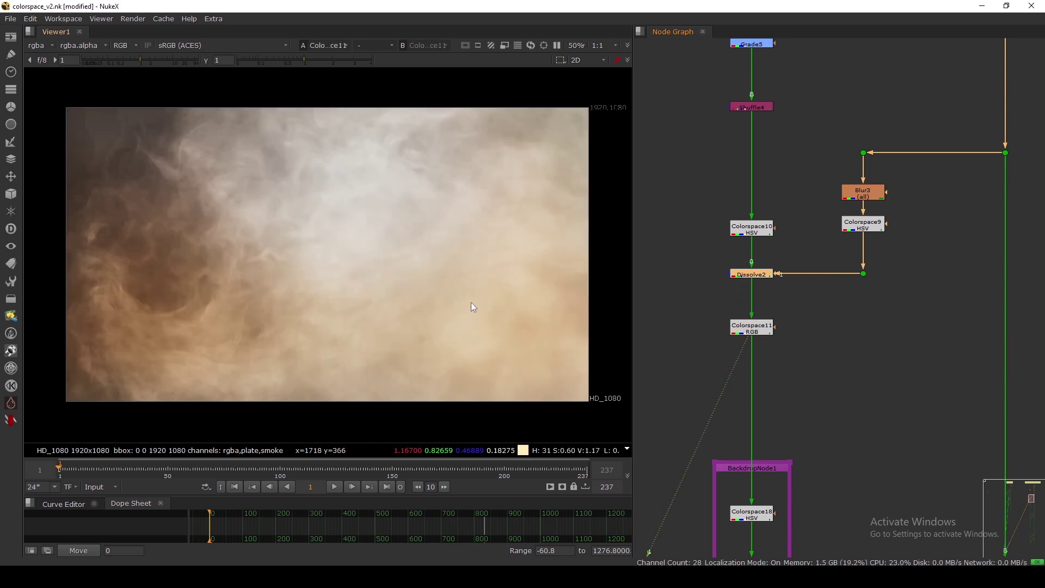
Display Merge3 to view the colour-matched smoke composited over the background plate
scroll(822, 264, "down", 7)
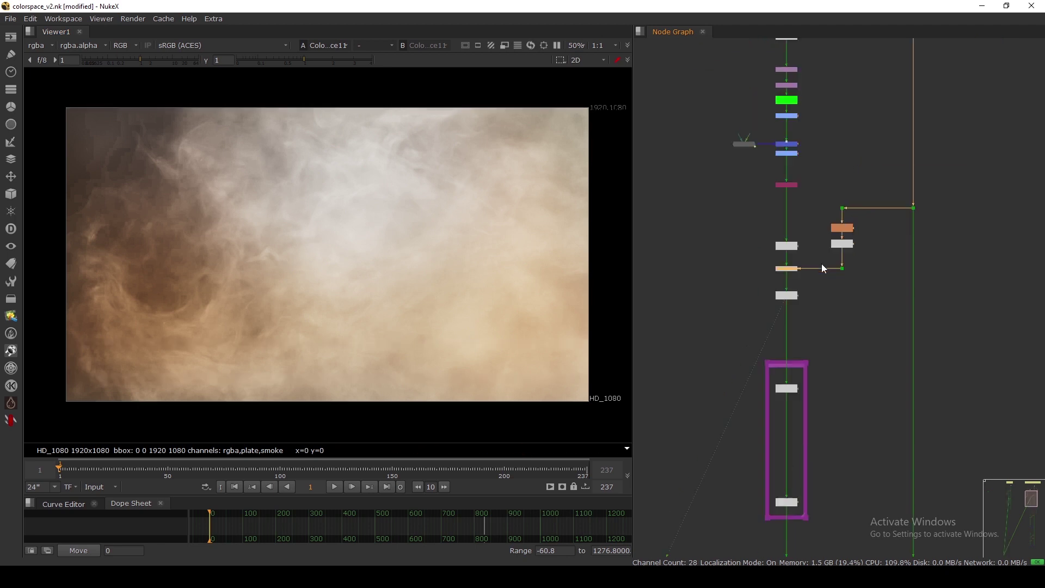
middle_click_drag(862, 439, 868, 347)
scroll(868, 348, "up", 3)
left_click_drag(845, 332, 949, 396)
key("1")
left_click(865, 315)
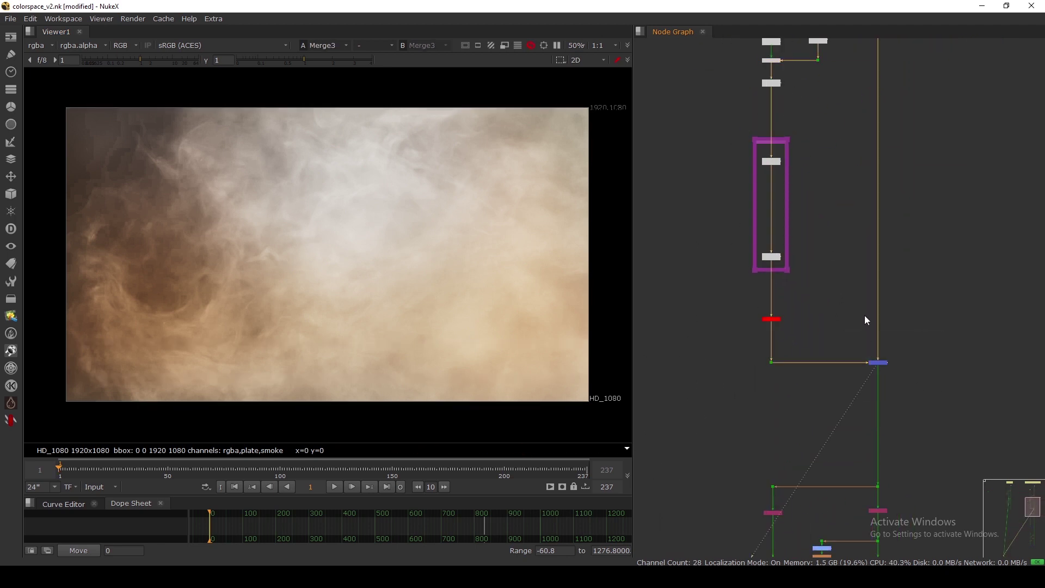
Toggle Dissolve2 off and on to compare the smoke with and without the plate's colour
scroll(865, 315, "down", 3)
middle_click_drag(851, 237, 834, 320)
scroll(794, 248, "up", 6)
left_click(795, 252)
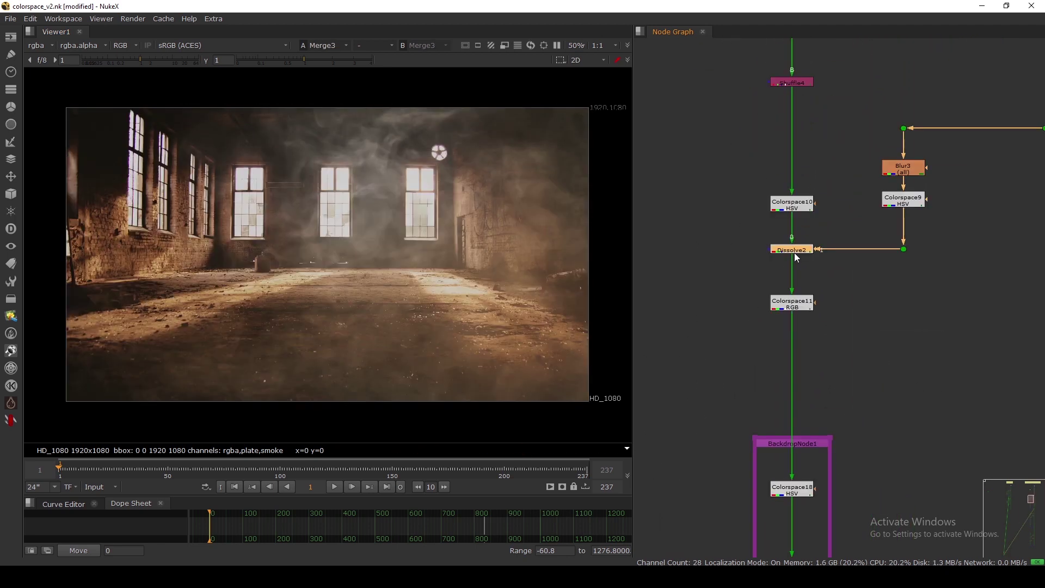
key("d")
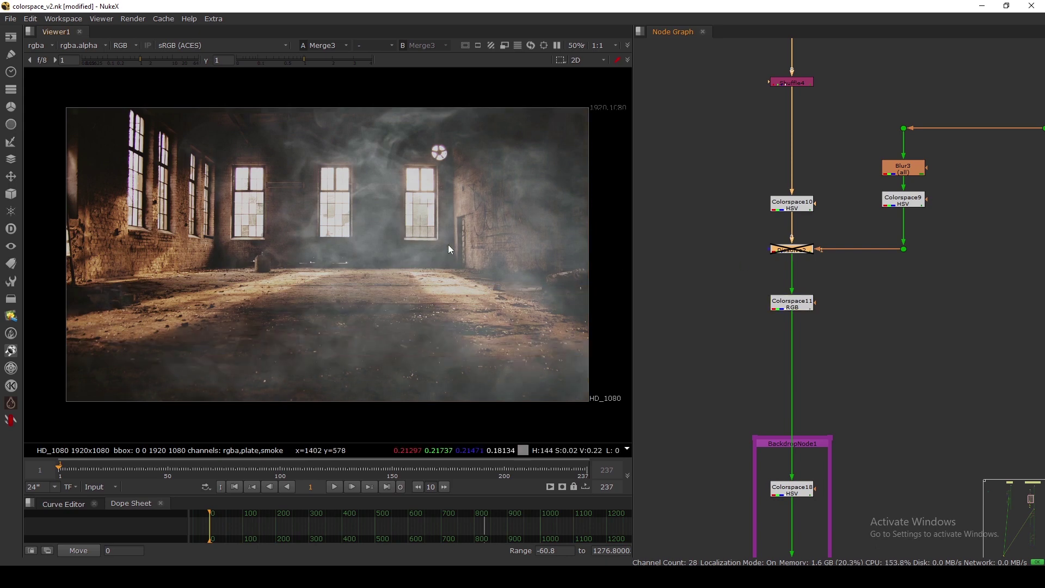
key("d")
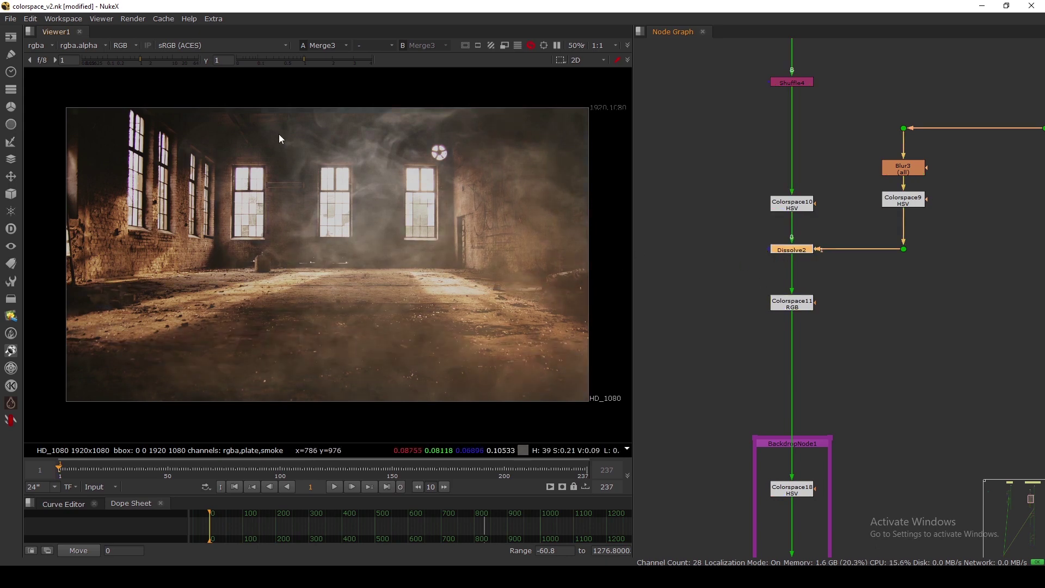
Open Colorspace18's properties to examine its Linear to HSV conversion, and close them
scroll(764, 318, "down", 5)
scroll(787, 381, "up", 3)
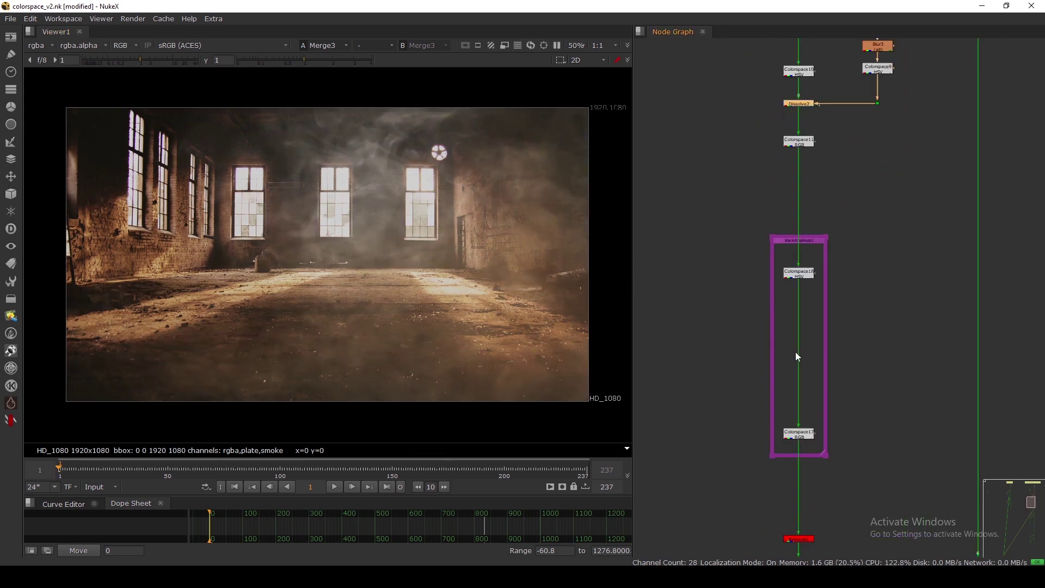
scroll(802, 299, "up", 3)
double_click(801, 271)
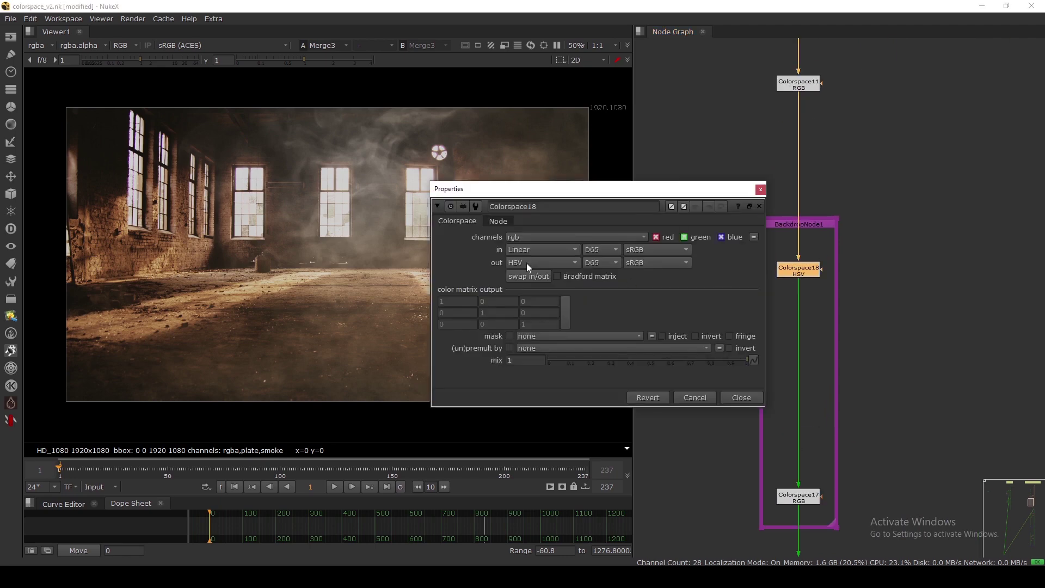
left_click(743, 398)
Insert a Grade node between Colorspace18 and Colorspace17, and limit it to the blue channel
scroll(766, 364, "down", 2)
scroll(788, 351, "up", 3)
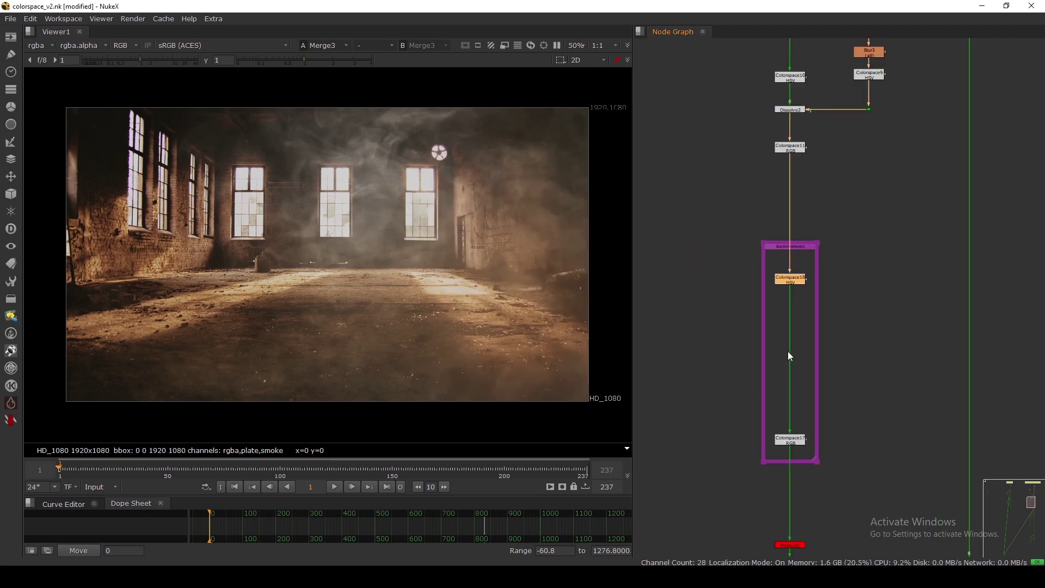
key("g")
middle_click_drag(816, 366, 878, 315)
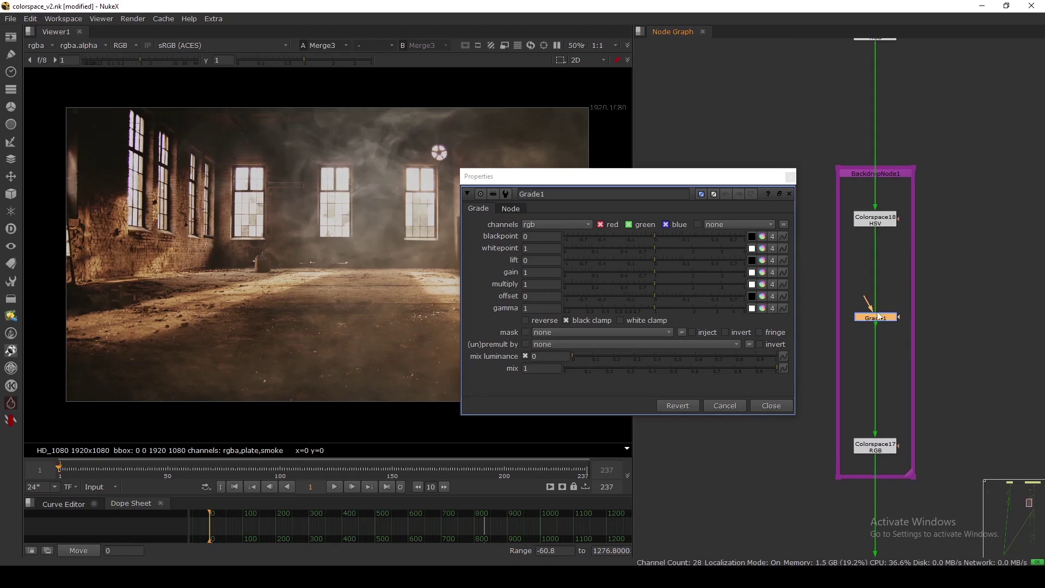
left_click_drag(879, 319, 878, 303)
left_click_drag(622, 176, 649, 172)
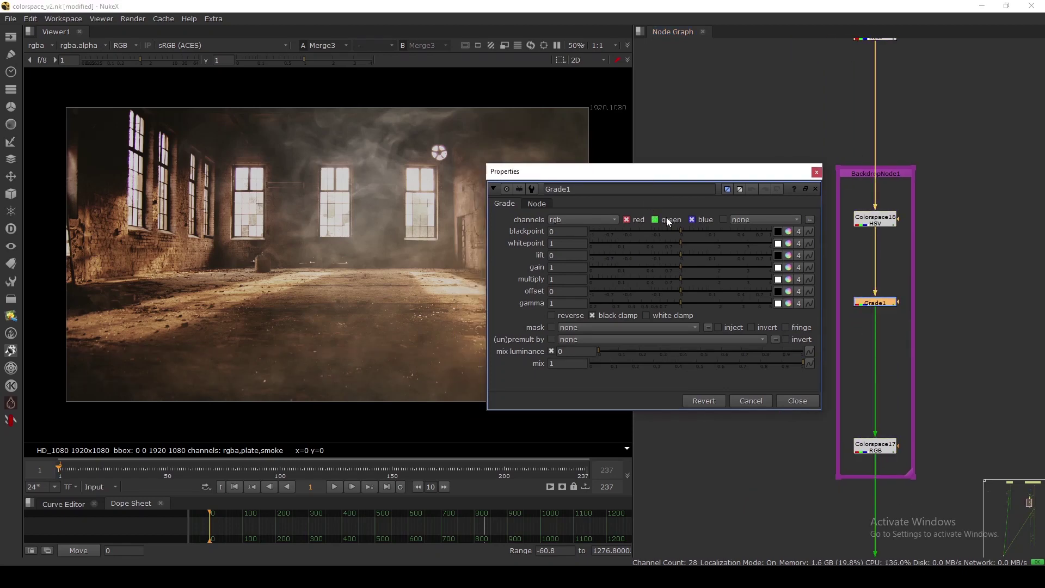
left_click(626, 220)
Adjust the new Grade's gain and gamma on the blue channel to change the smoke's brightness
mouse_move(677, 267)
left_mouse_down()
mouse_move(667, 268)
mouse_move(710, 268)
mouse_move(694, 269)
left_mouse_up()
left_click_drag(676, 303, 647, 302)
left_click(678, 267)
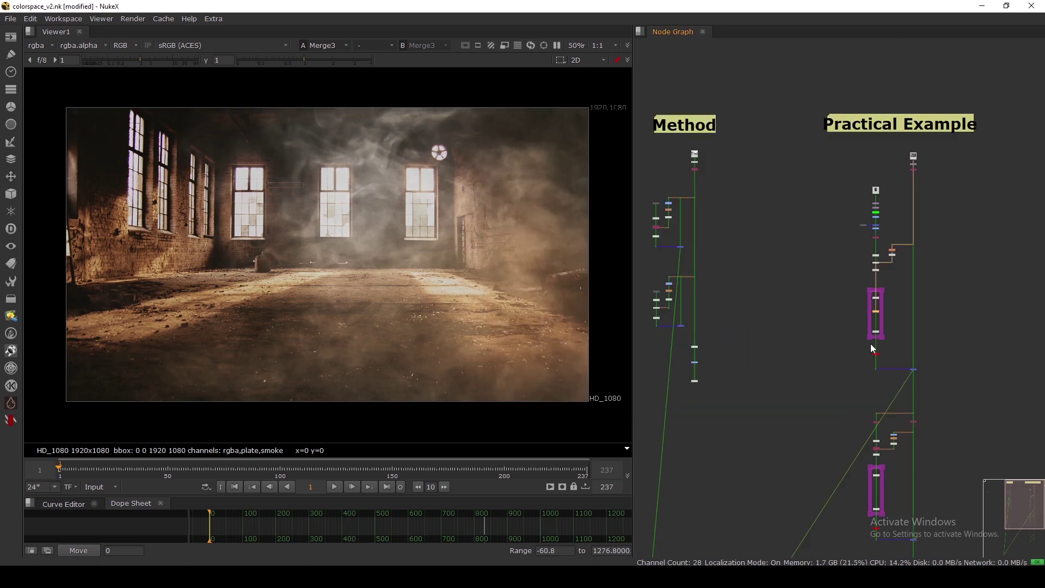
Show Shuffle3's plate and Shuffle5's smoke from the second smoke setup in the viewer
middle_click_drag(871, 344, 812, 270)
middle_click_drag(819, 363, 804, 256)
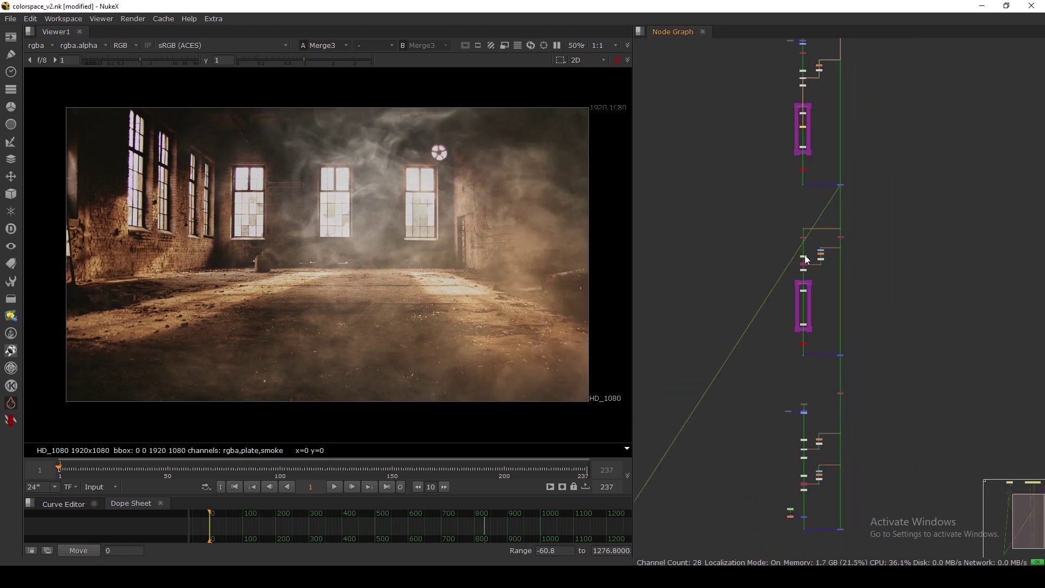
scroll(805, 254, "up", 5)
middle_click_drag(878, 208, 845, 204)
scroll(846, 205, "up", 2)
left_click(889, 199)
key("1")
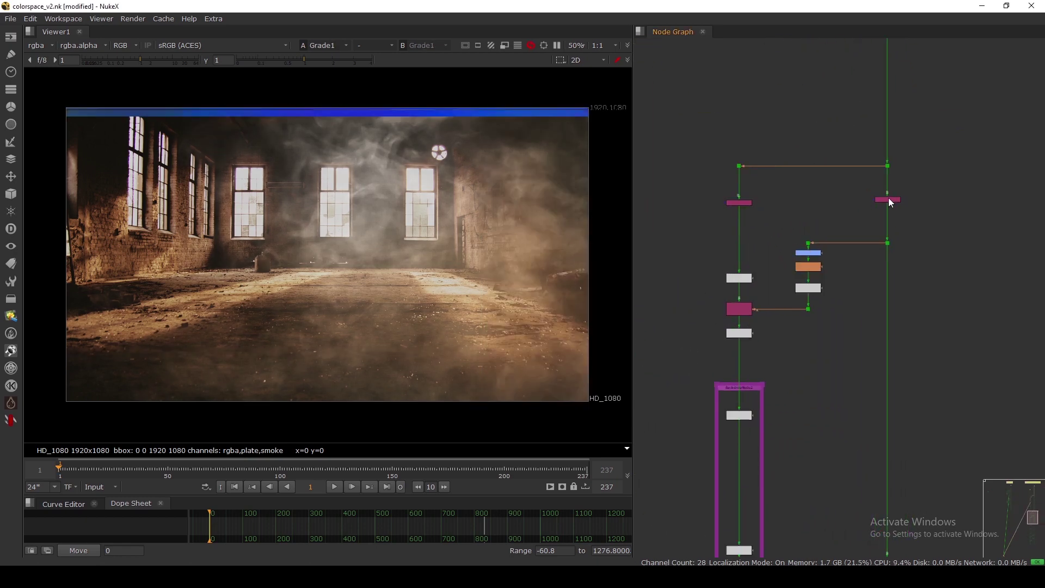
left_click(739, 202)
key("1")
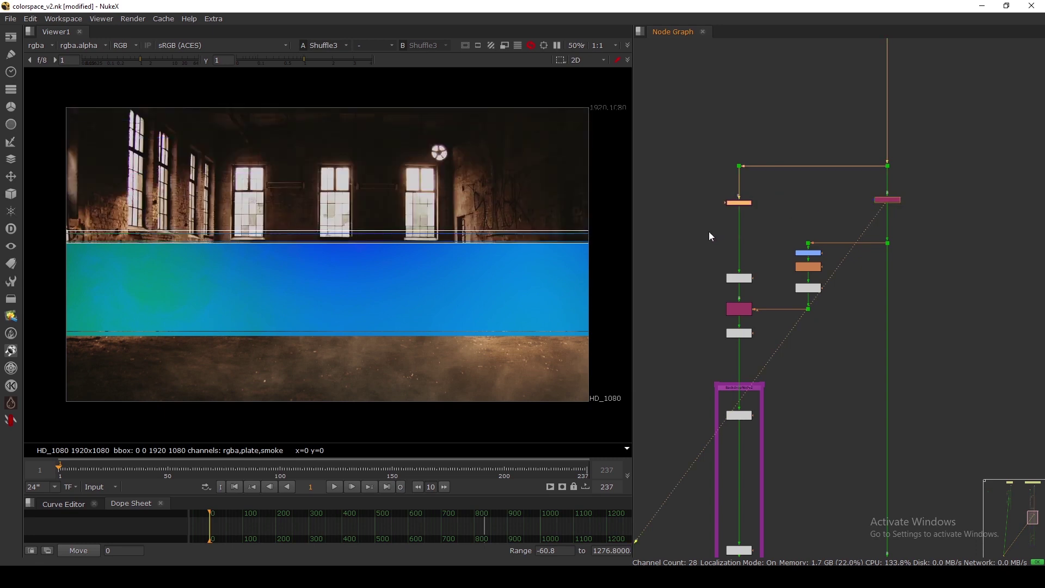
scroll(713, 231, "up", 4)
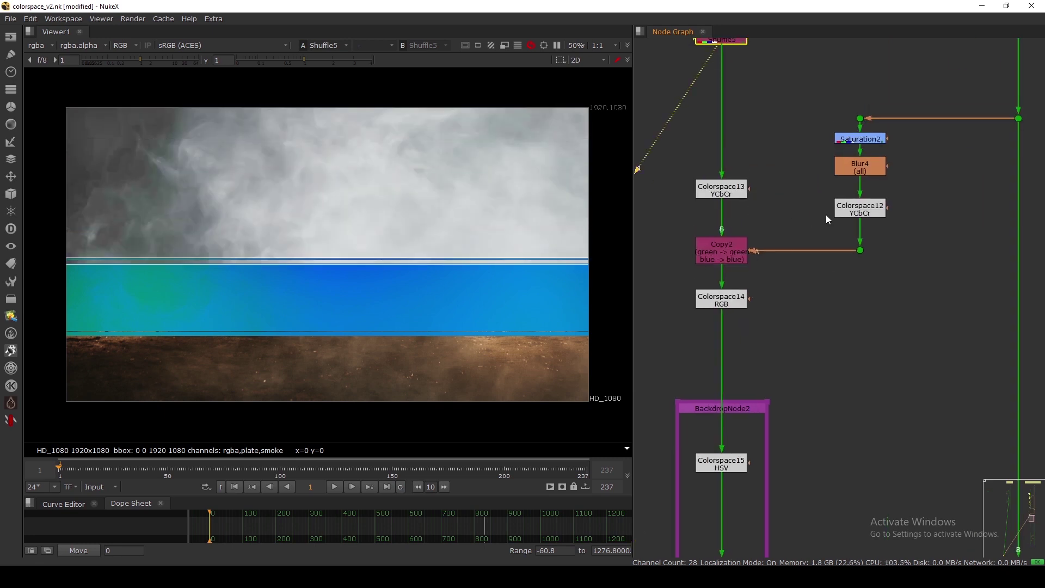
Display Colorspace14 to examine the smoke after the YCbCr chroma copy from the plate
left_click(857, 207)
scroll(821, 200, "down", 3)
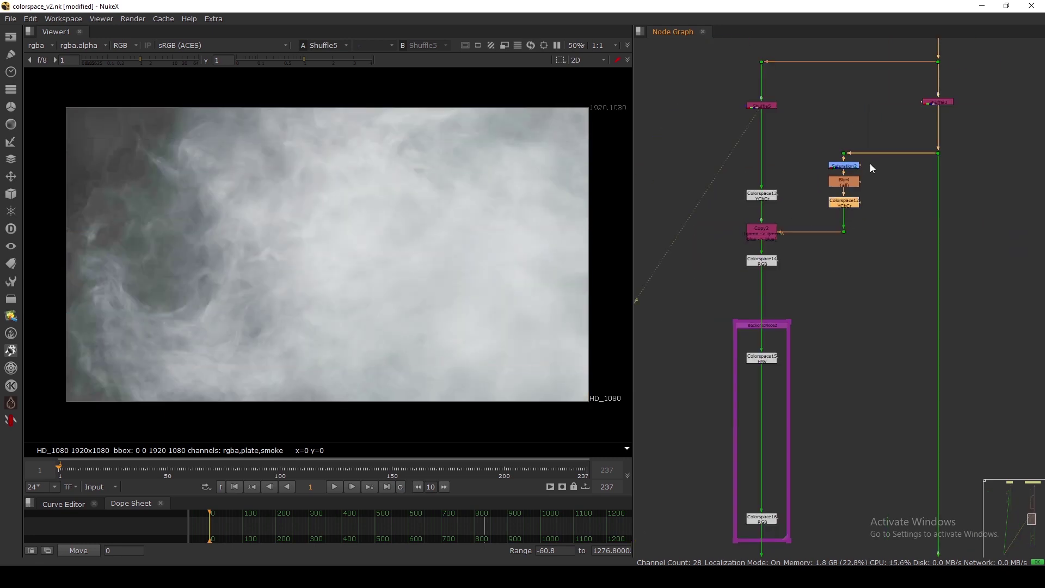
left_click(729, 309)
key("1")
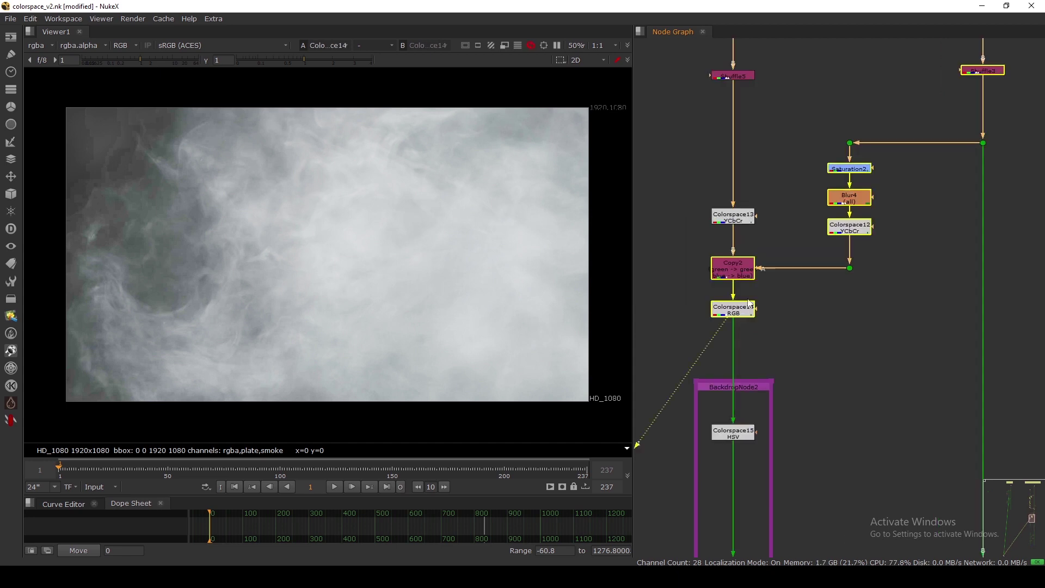
Disable Saturation2 in the plate colour branch and display Merge5's composite in the viewer
left_click(845, 168)
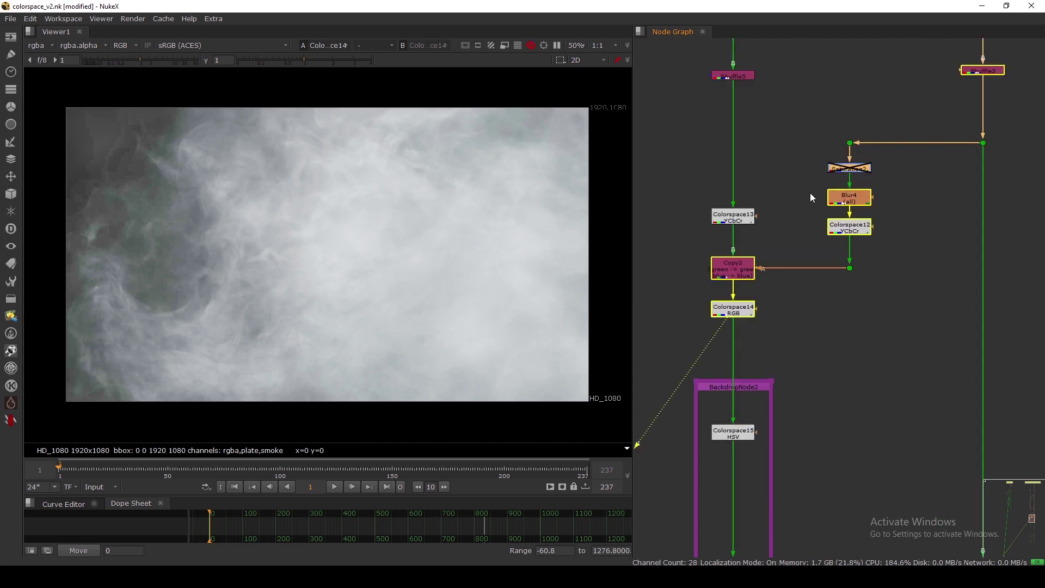
scroll(806, 194, "down", 6)
left_click(855, 318)
key("1")
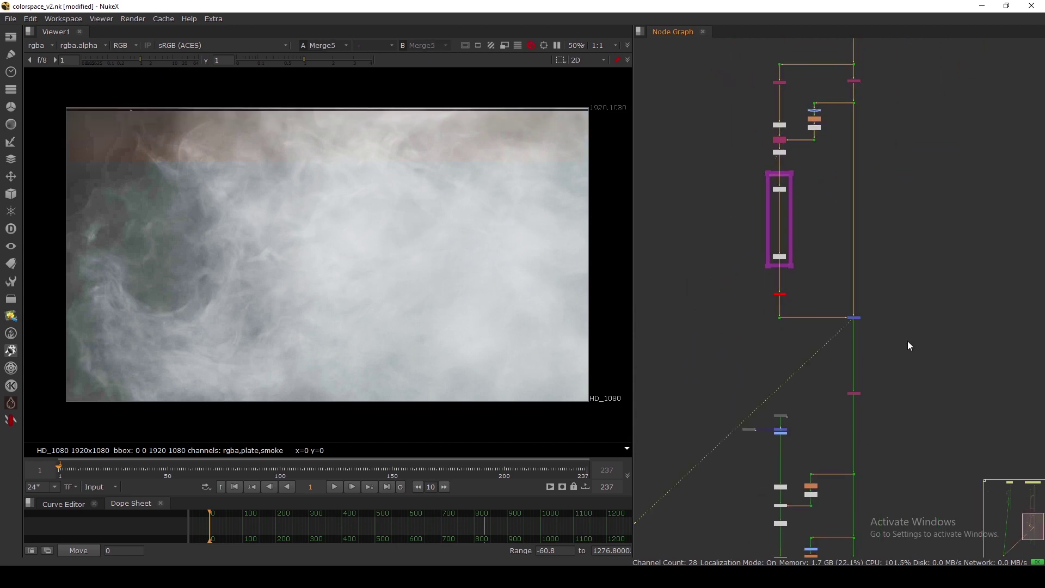
scroll(822, 198, "up", 3)
scroll(801, 195, "up", 2)
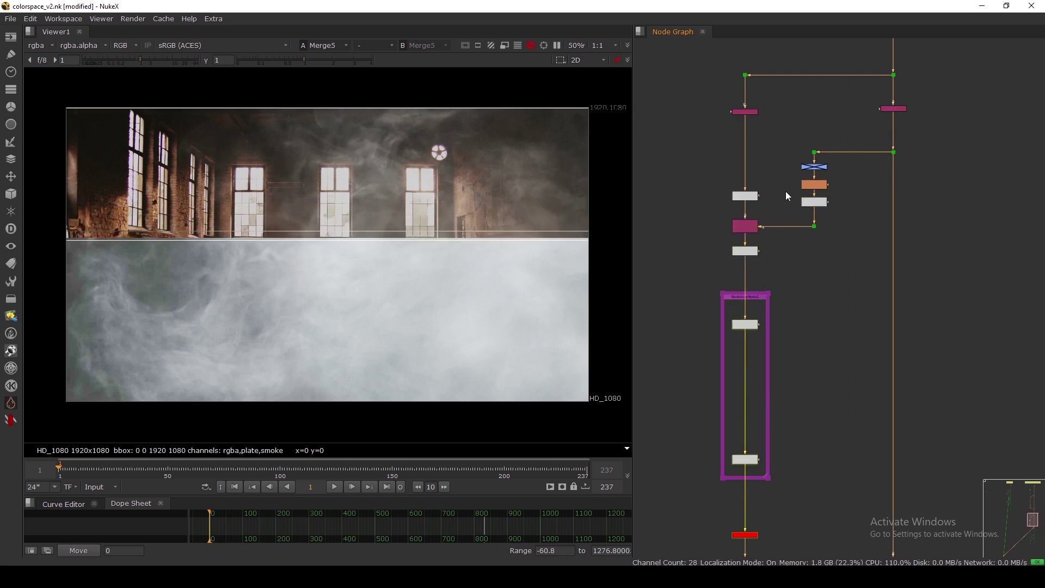
Load the upper smoke merge as the second viewer input and switch between it and Merge5 to compare the composites
scroll(786, 231, "down", 5)
left_click_drag(802, 346, 845, 385)
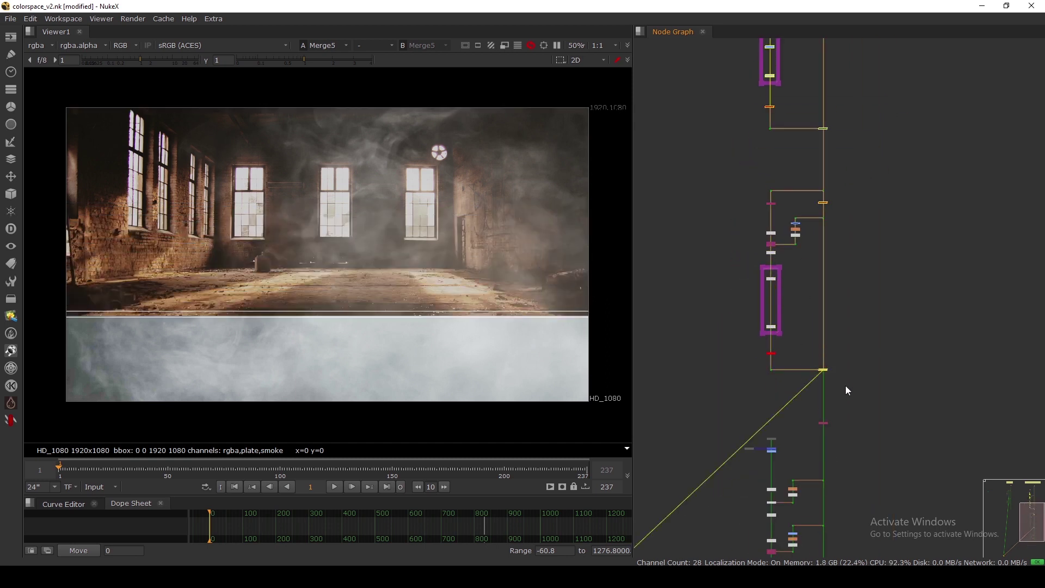
middle_click_drag(821, 174, 817, 205)
scroll(817, 186, "up", 3)
left_click_drag(802, 126, 853, 165)
key("1")
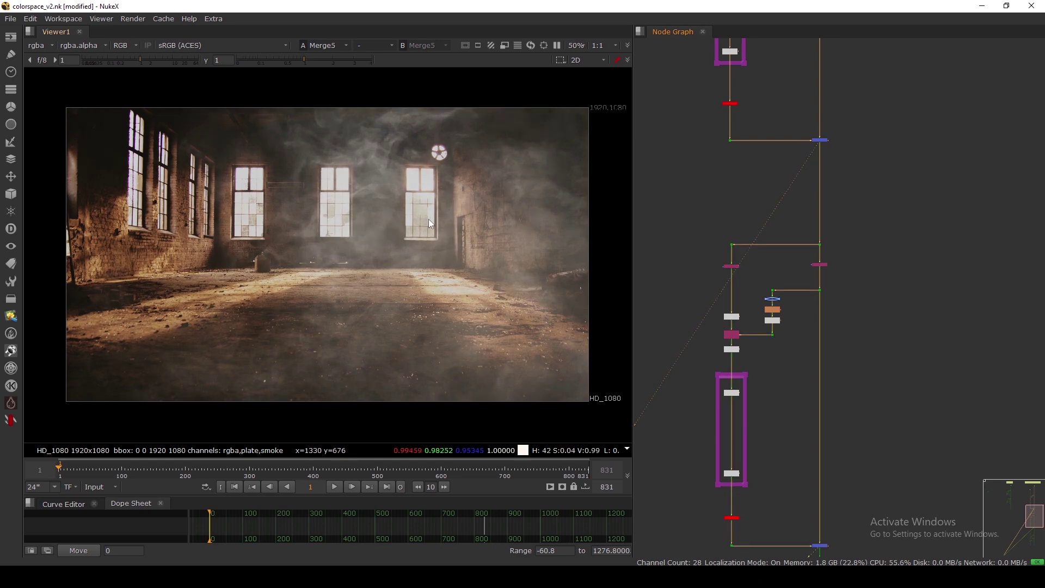
scroll(753, 325, "up", 4)
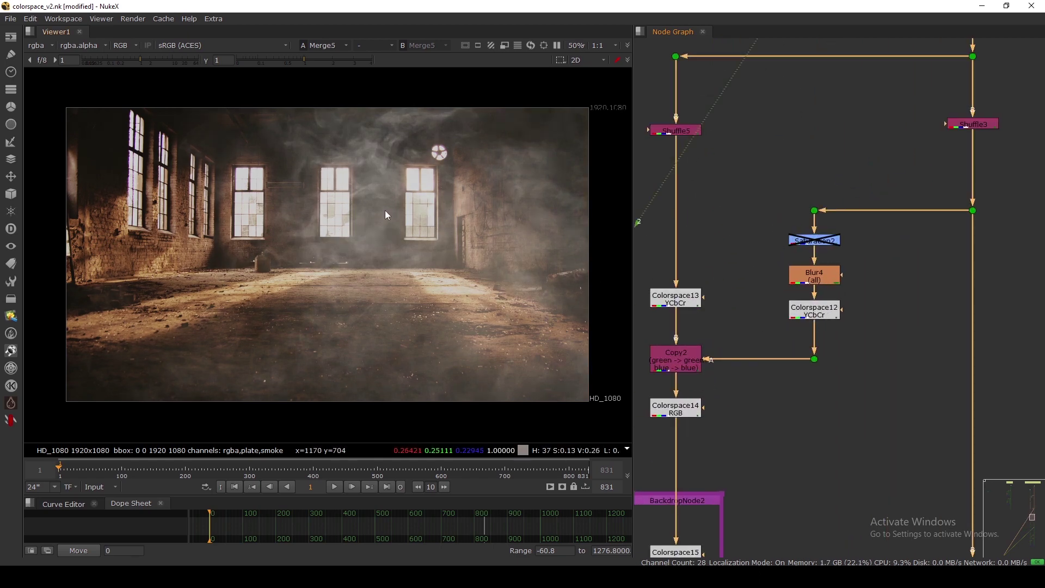
key("2")
key("1")
key("2")
key("1")
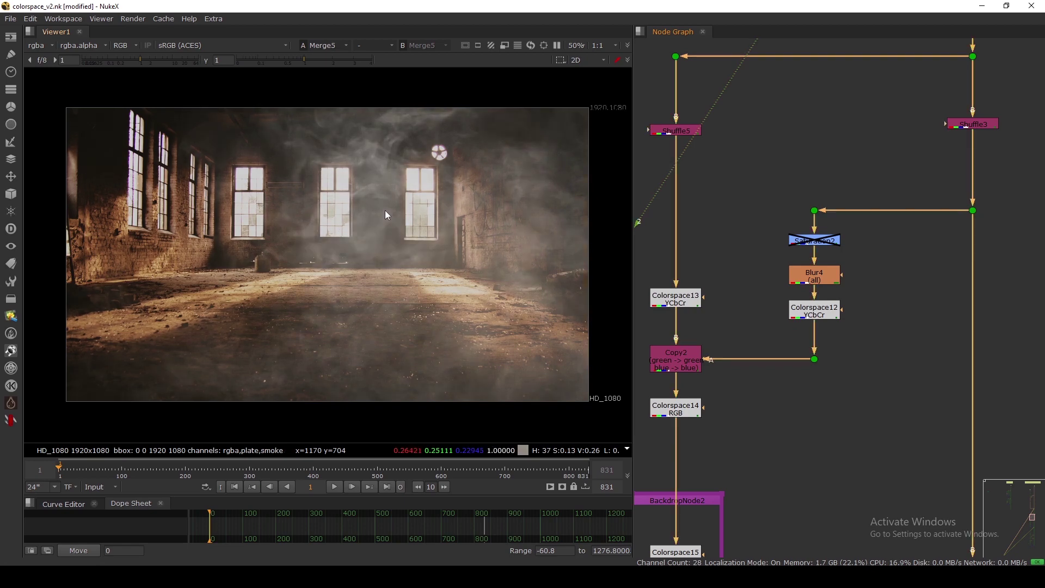
Re-enable Saturation2, toggling it off and on to compare its effect on the smoke's colour
scroll(784, 252, "up", 2)
left_click(815, 235)
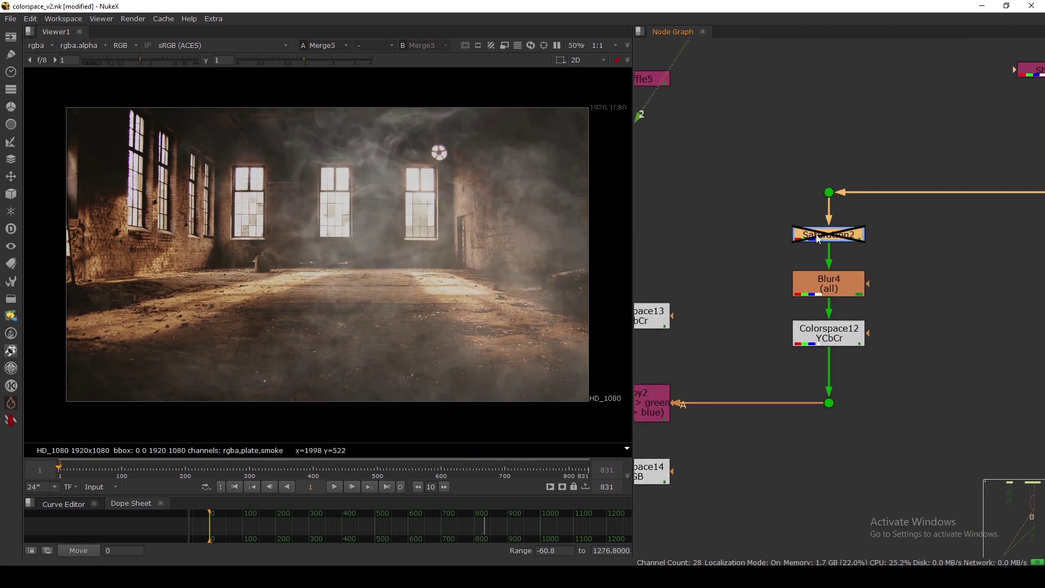
key("d")
scroll(774, 243, "down", 3)
middle_click_drag(746, 261, 725, 267)
scroll(772, 263, "up", 2)
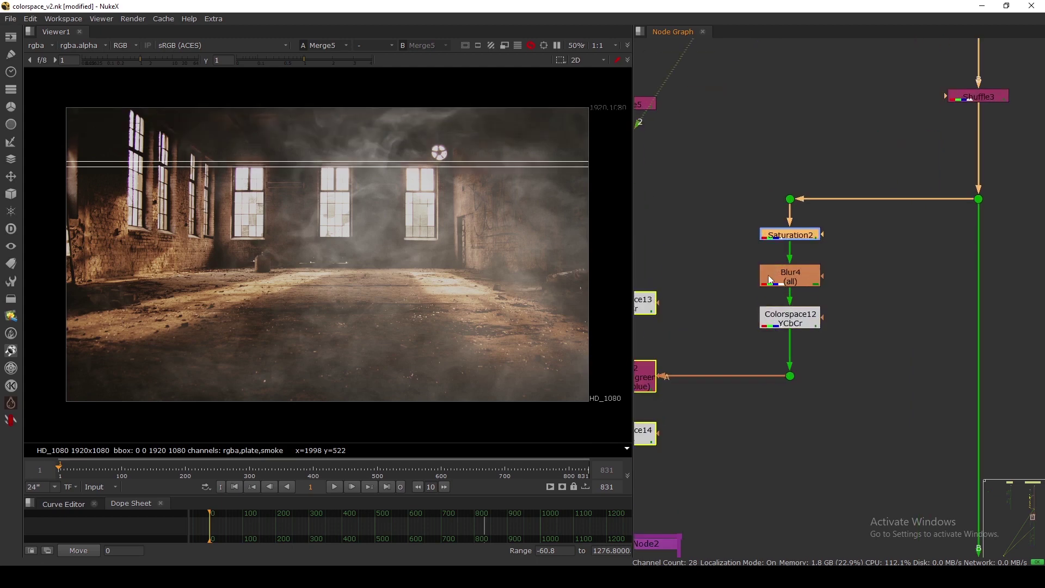
left_click(792, 234)
key("d")
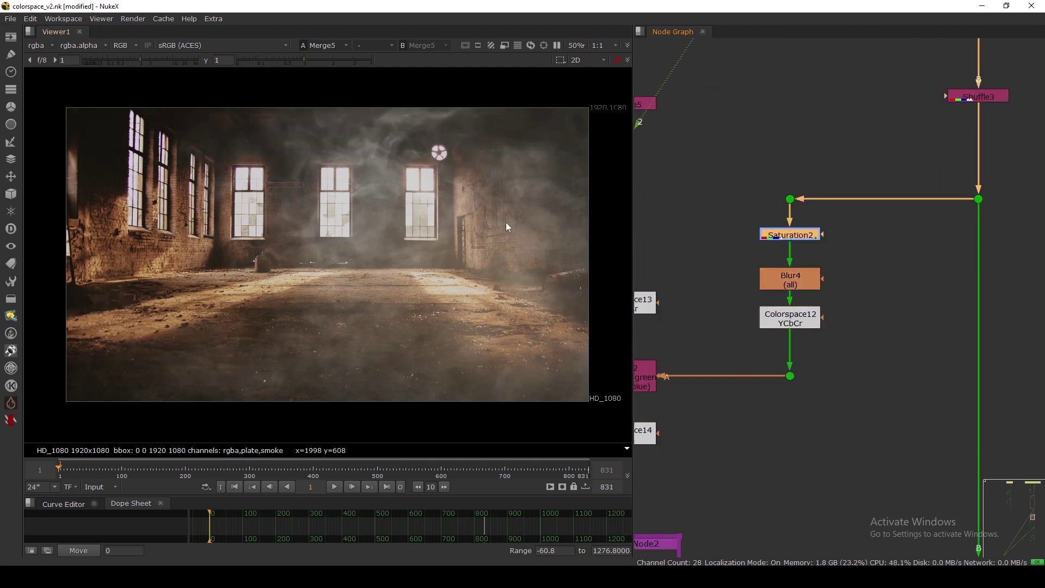
key("d")
Insert a Grade node between Colorspace15 and Colorspace16, and limit it to the blue channel
scroll(790, 235, "down", 3)
middle_click_drag(734, 320, 773, 248)
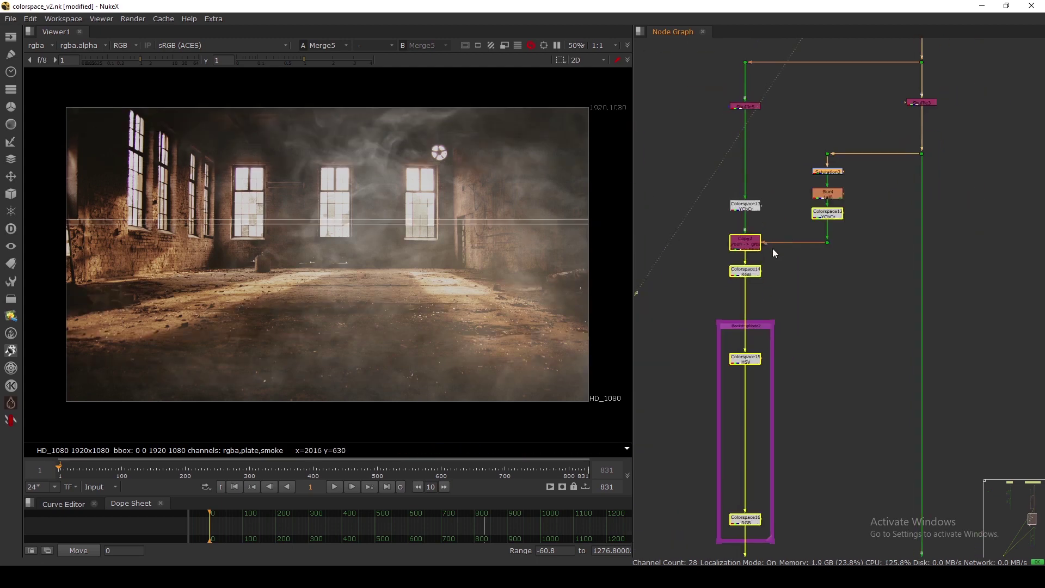
scroll(773, 248, "up", 2)
middle_click_drag(751, 295, 778, 170)
left_click(757, 296)
key("g")
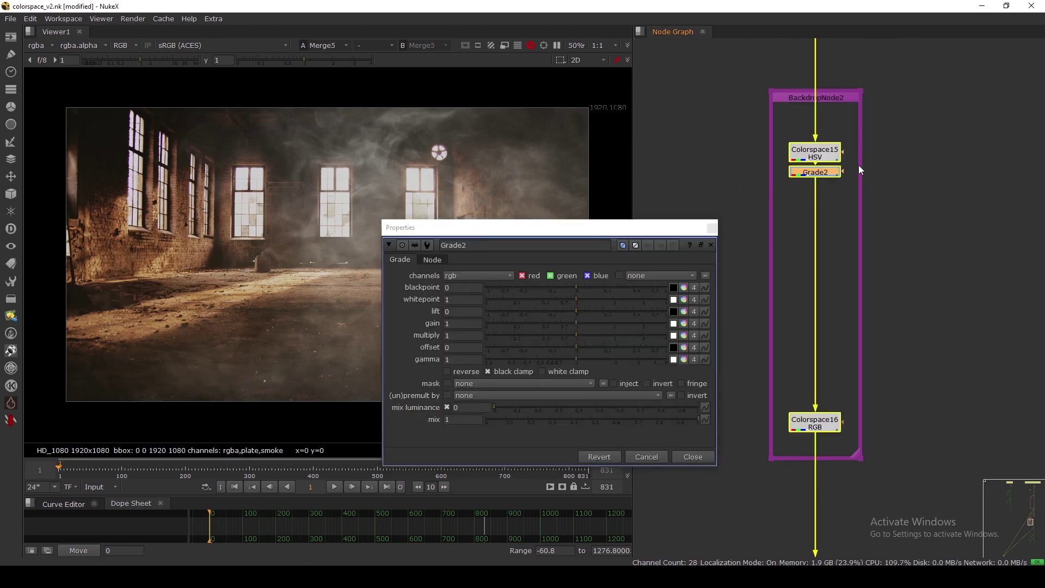
left_click_drag(824, 173, 822, 266)
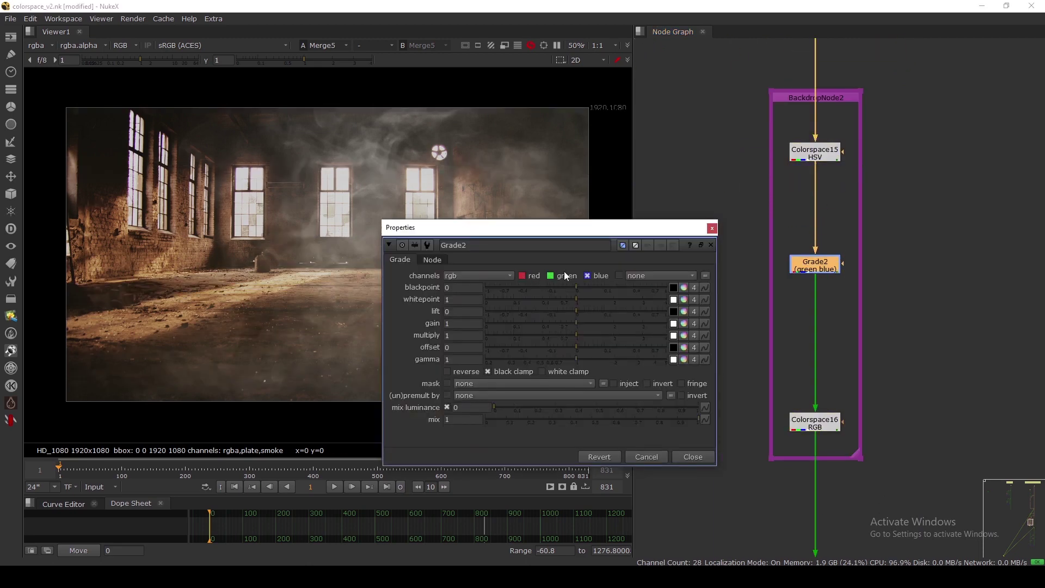
left_click_drag(627, 227, 846, 83)
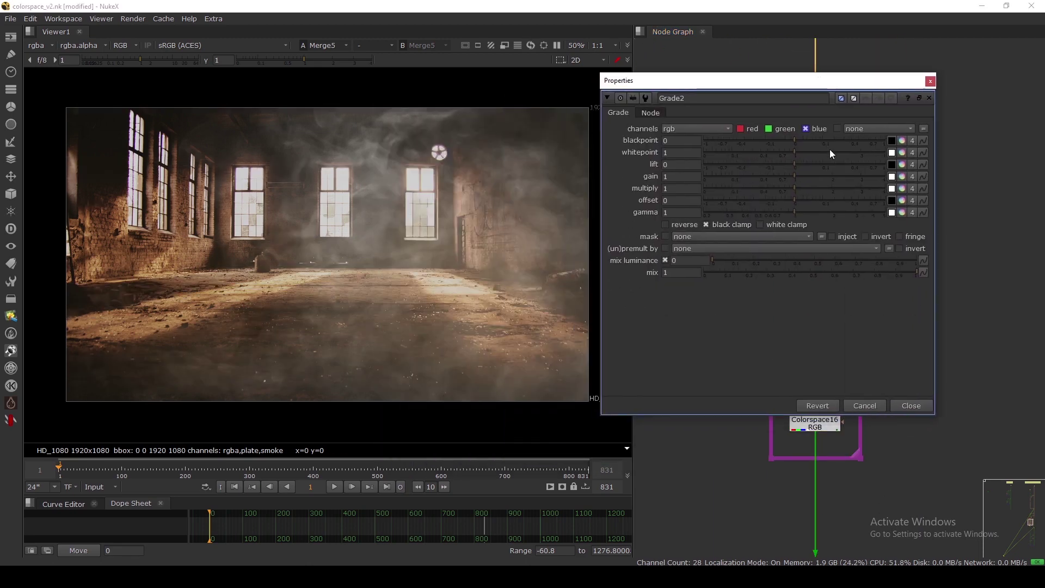
Set the new Grade's gain to 1.04 and gamma to 0.51, and close its properties
left_click_drag(801, 173, 807, 177)
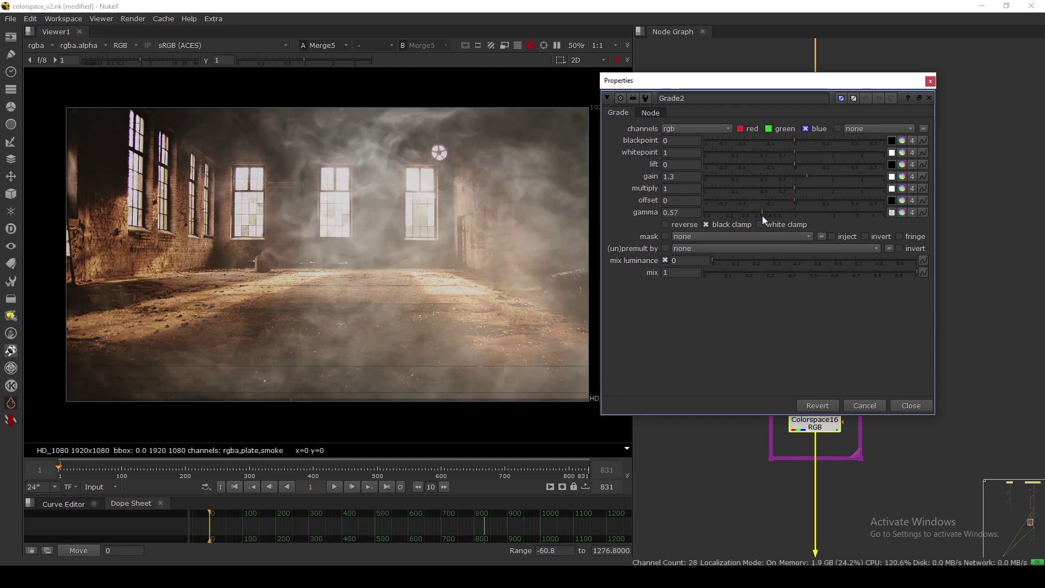
left_click(793, 178)
left_click_drag(795, 213, 757, 214)
left_click(795, 177)
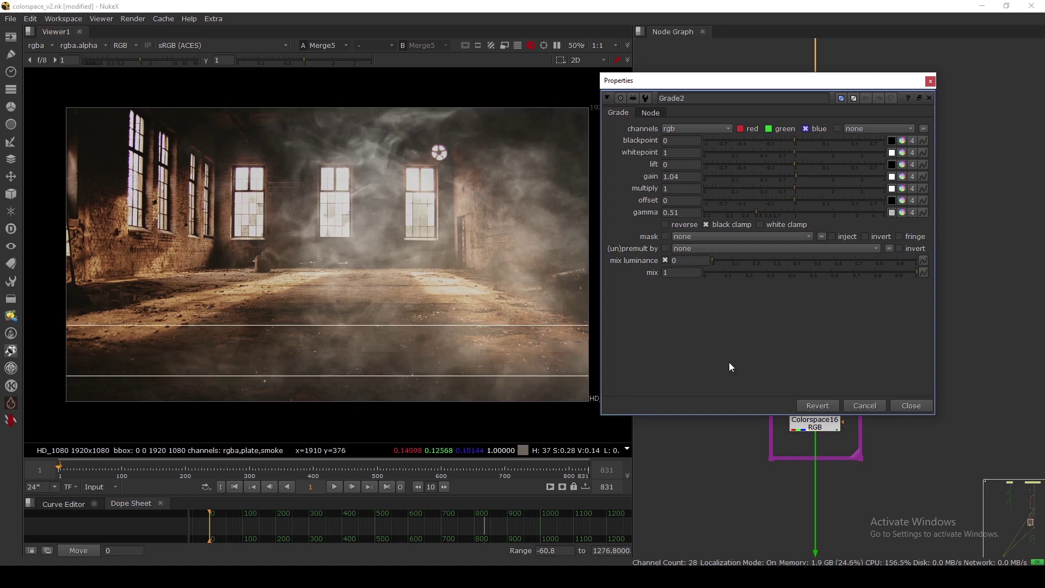
left_click(901, 406)
Open Saturation2's properties and try saturation values of 2 and 3
middle_click_drag(812, 198, 741, 403)
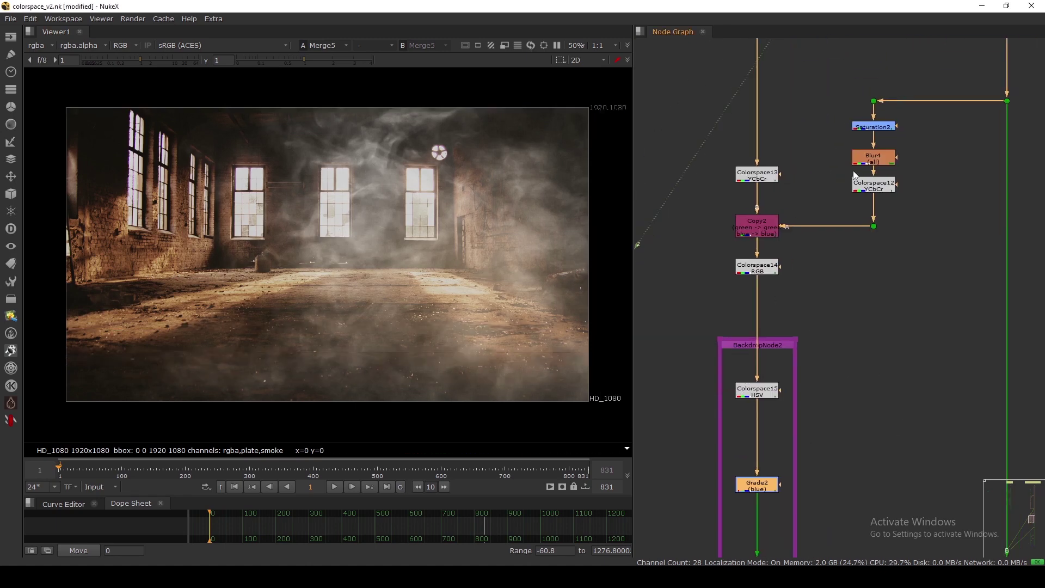
double_click(873, 126)
double_click(592, 128)
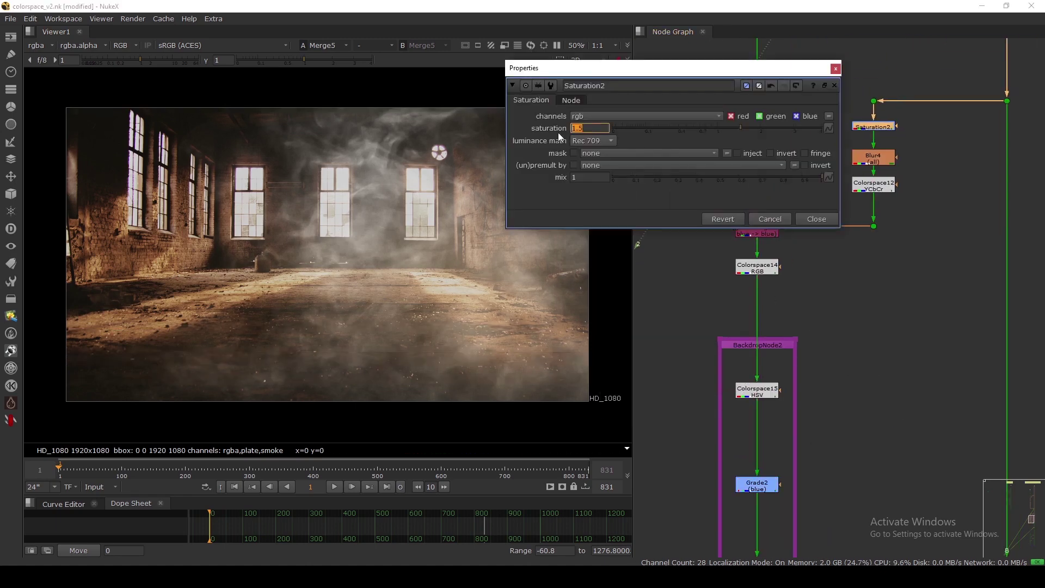
type("2")
key("Return")
type("3")
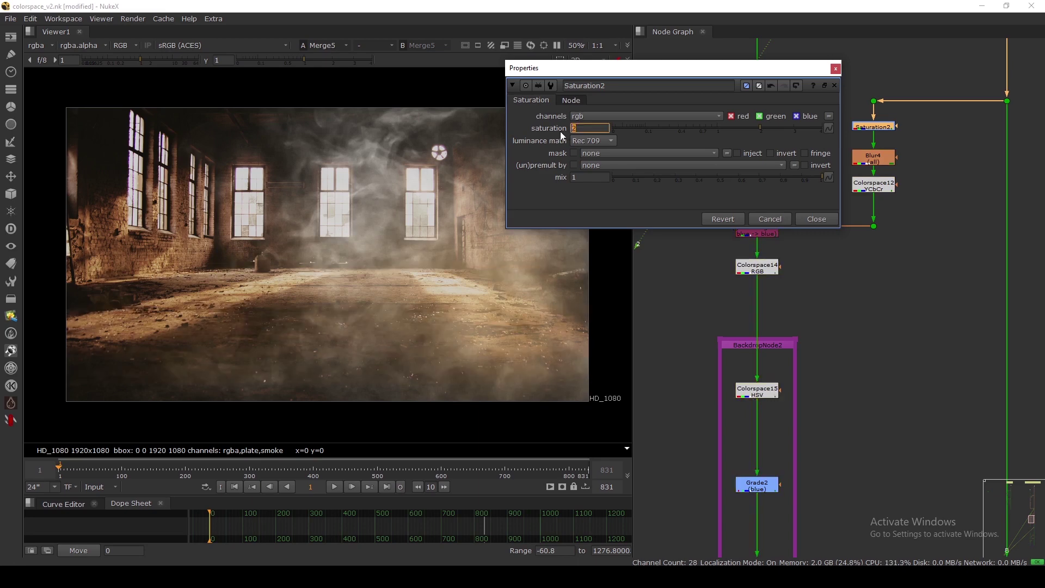
key("Return")
Set Saturation2's saturation to 1.5 and close its properties
double_click(588, 128)
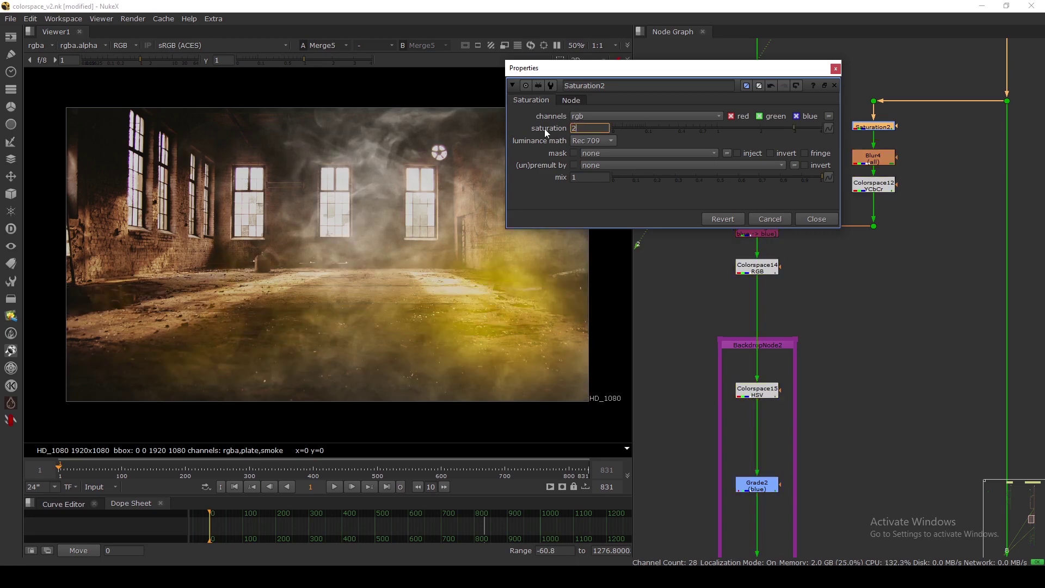
type("1")
key("Return")
type(".")
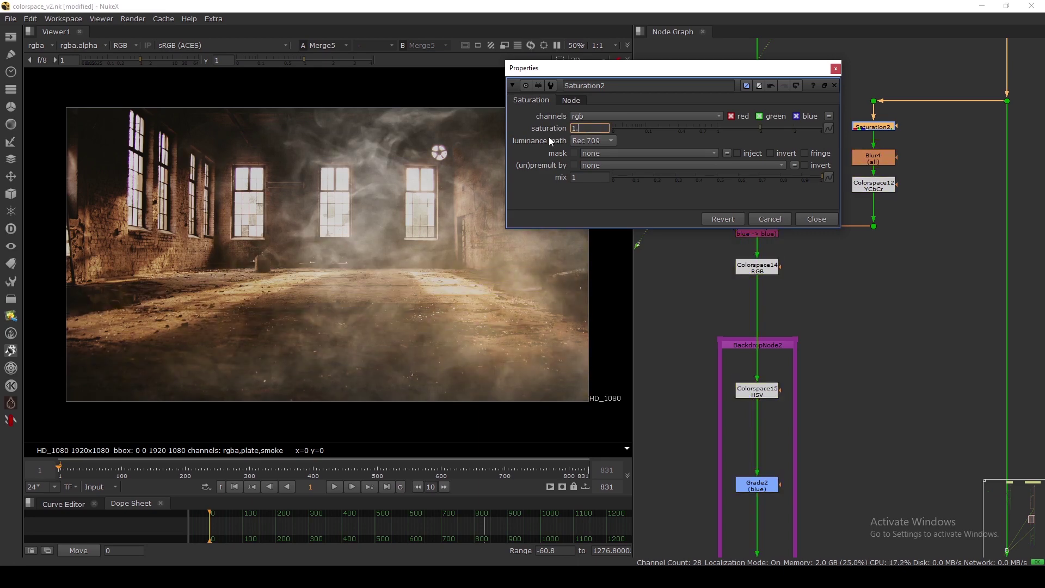
type("5")
key("Return")
left_click(816, 221)
scroll(844, 277, "down", 6)
middle_click_drag(873, 348, 856, 326)
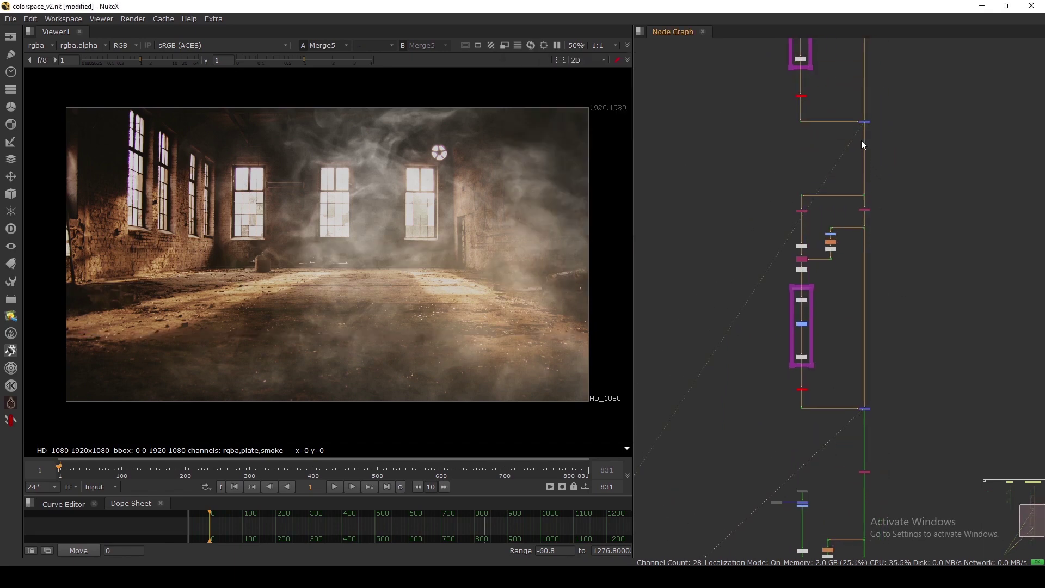
left_click(893, 149)
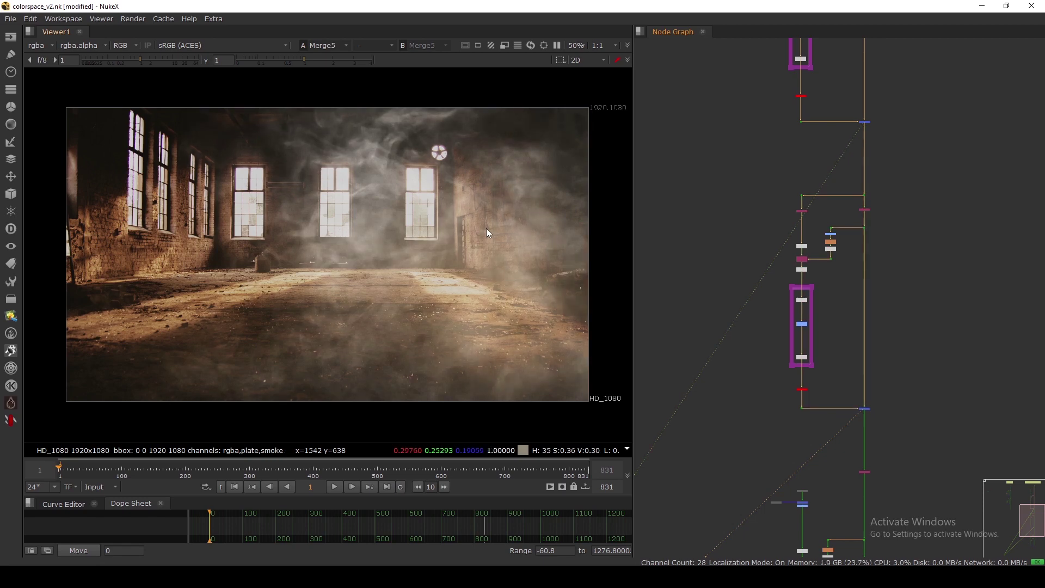
Display Grade6's graded noise at the start of the third setup in the viewer
scroll(749, 198, "down", 5)
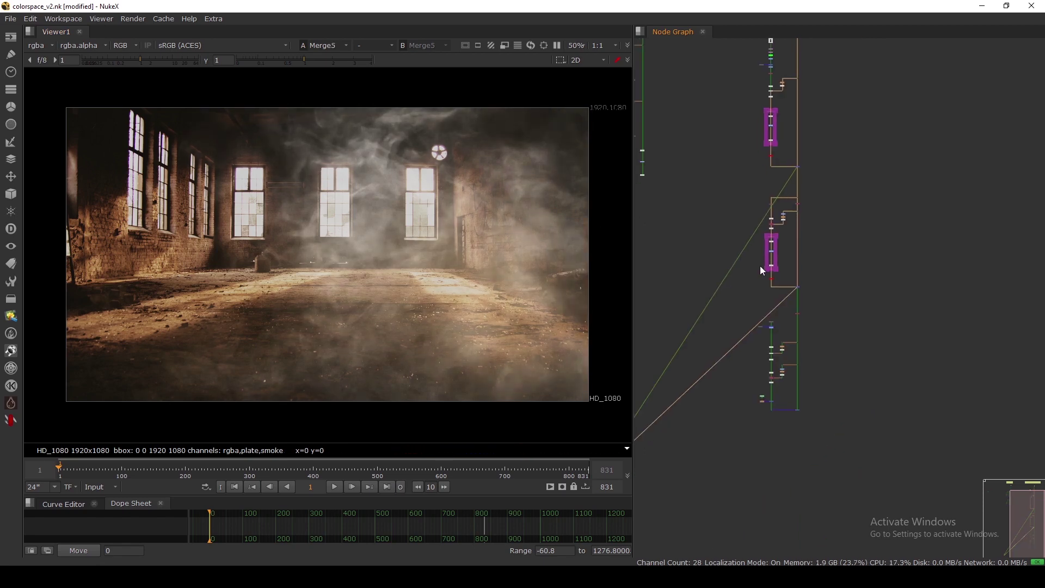
middle_click_drag(771, 350, 794, 239)
scroll(794, 240, "up", 6)
scroll(785, 164, "up", 6)
left_click_drag(791, 188, 792, 208)
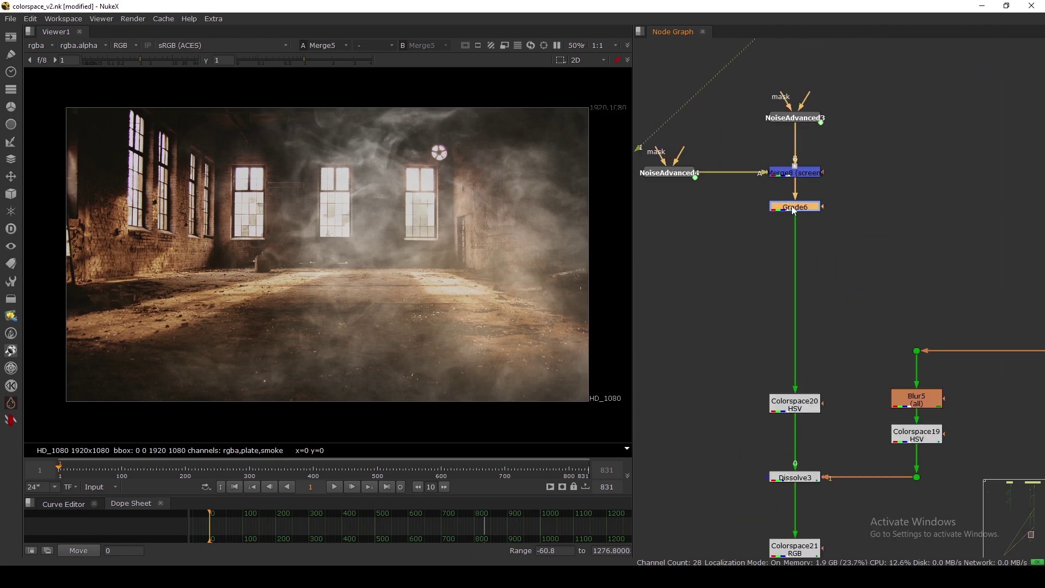
key("1")
View Colorspace21 and Colorspace24 to examine the noise after the HSV dissolve and the YCbCr copy
scroll(792, 206, "down", 4)
middle_click_drag(799, 343, 788, 245)
scroll(790, 250, "up", 3)
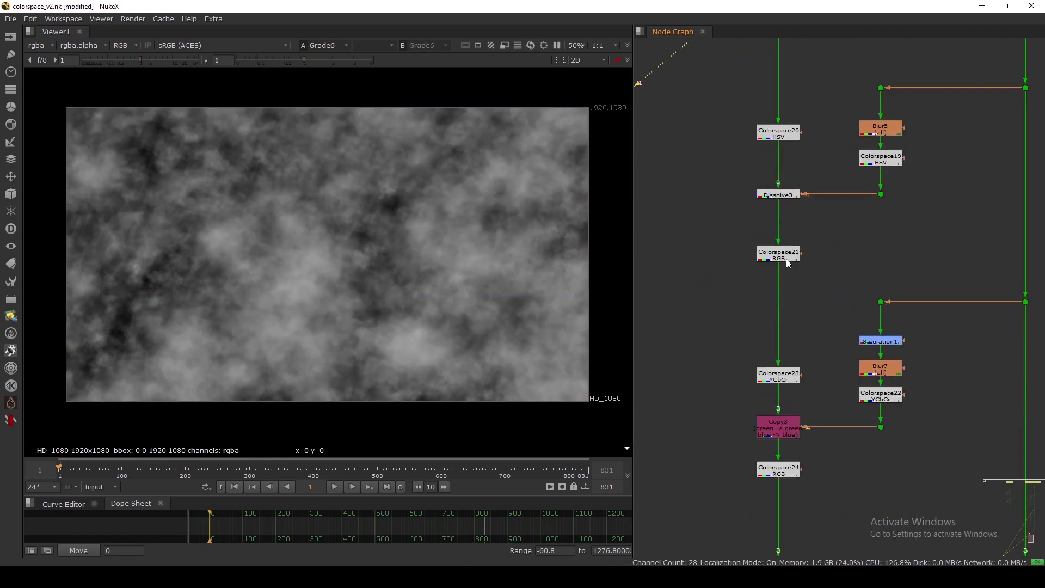
left_click(789, 262)
key("1")
scroll(786, 259, "down", 5)
left_click(796, 329)
middle_click_drag(794, 329, 792, 303)
scroll(791, 302, "up", 6)
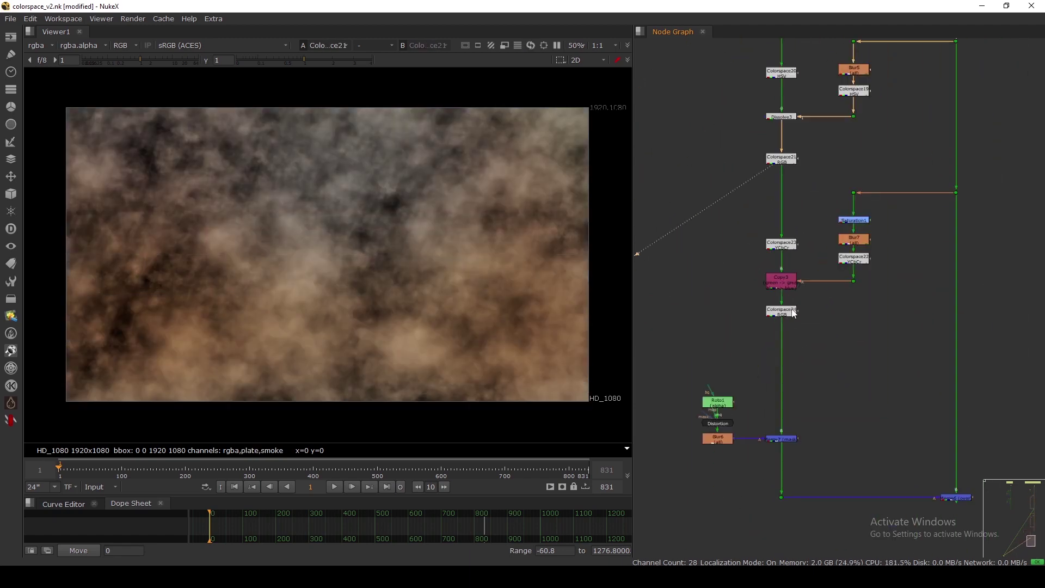
left_click(784, 325)
key("1")
Display Merge6 to examine the masked noise fog composited over the warehouse plate
scroll(784, 322, "down", 5)
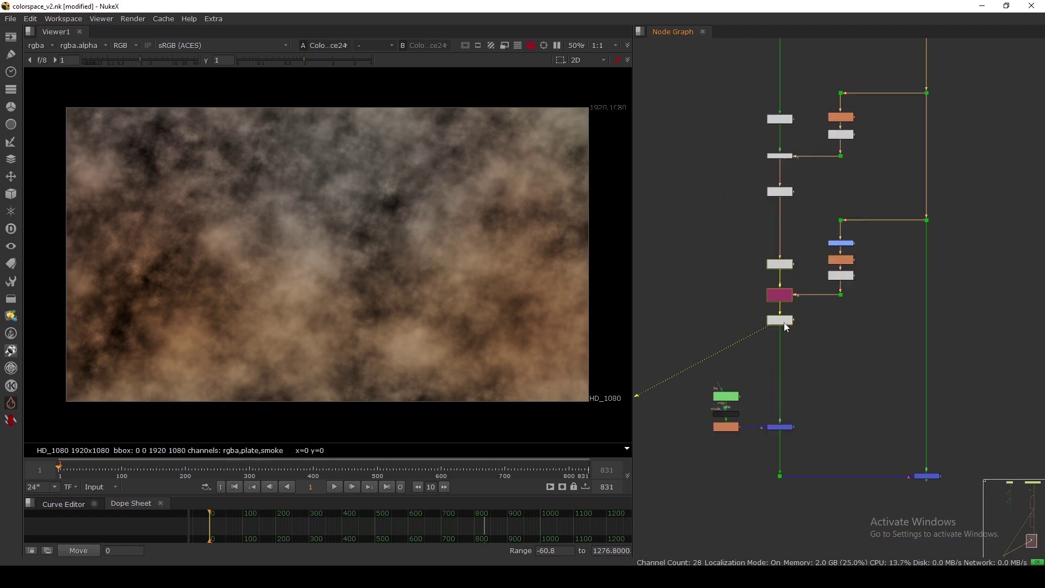
left_click_drag(862, 421, 962, 485)
key("1")
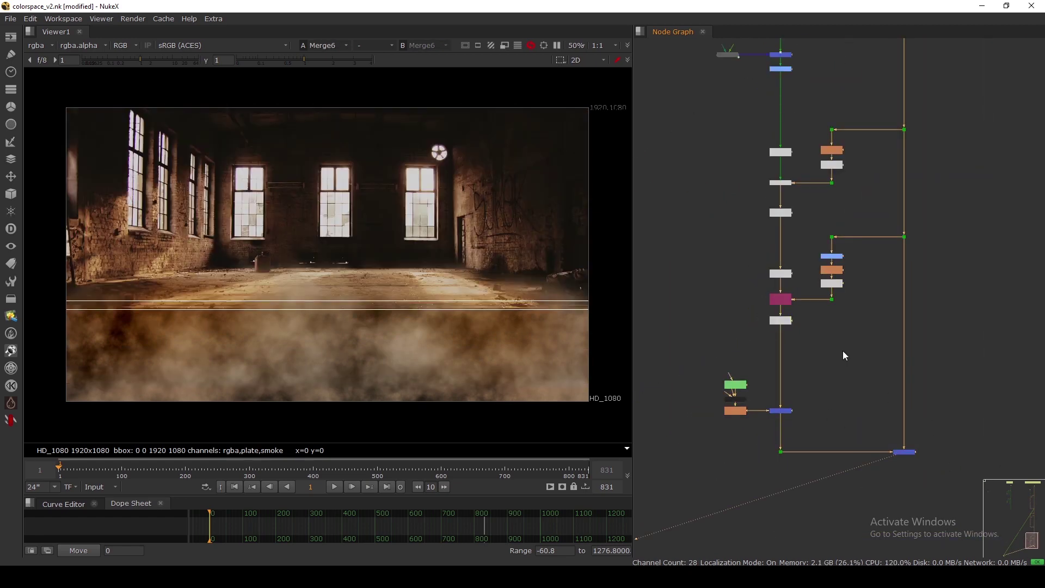
Disable the HSV blend nodes Colorspace20, Dissolve3 and Colorspace21, and re-enable them to compare the fog
left_click_drag(741, 133, 805, 227)
key("d")
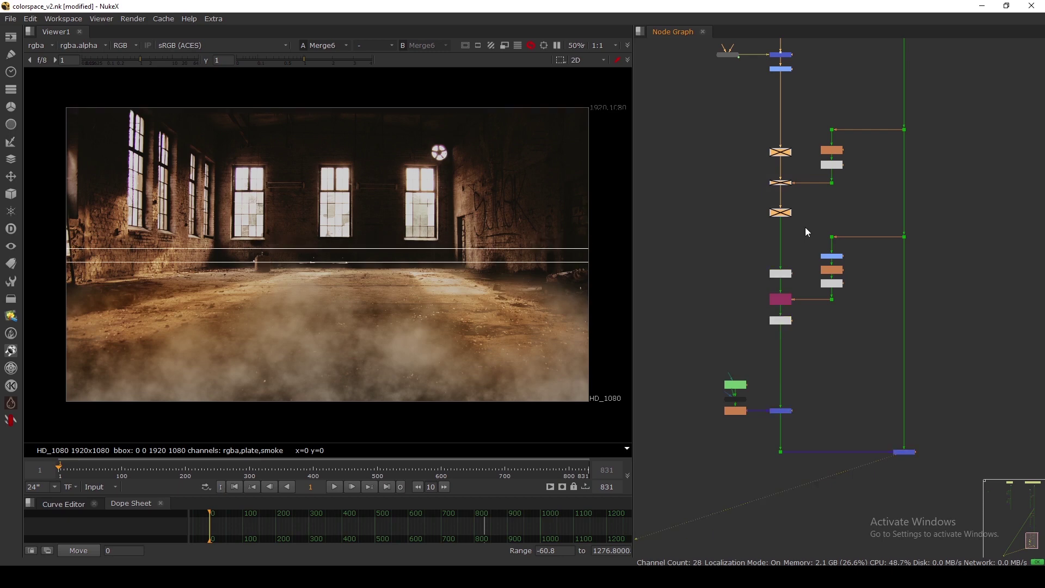
key("d")
Toggle the YCbCr nodes Colorspace23, its copy node and Colorspace24 for comparison, leaving them disabled
left_click_drag(742, 247, 827, 361)
key("d")
key("d")
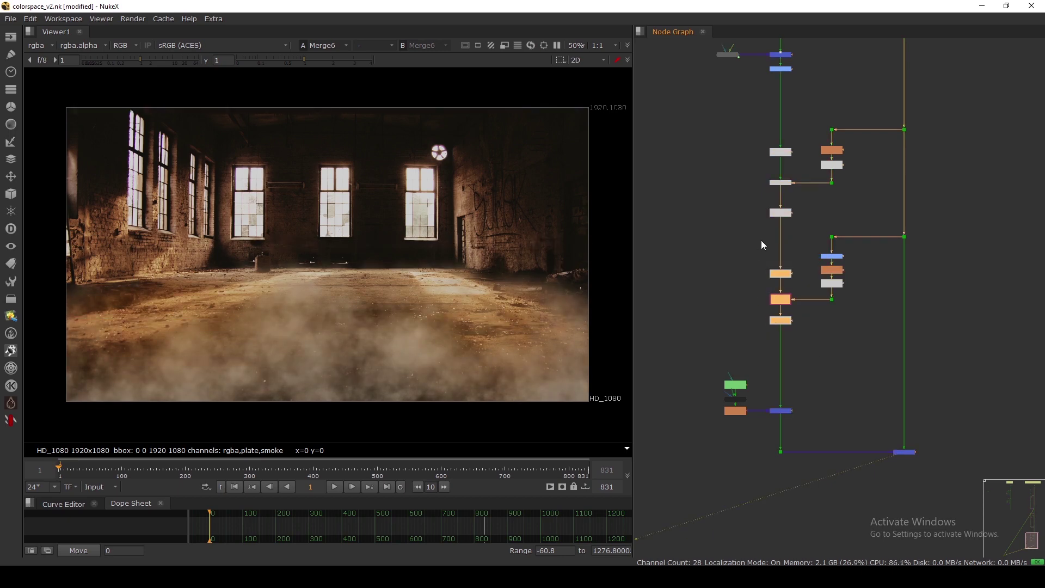
key("d")
With the YCbCr nodes disabled, toggle Colorspace20, Dissolve3 and Colorspace21 off and back on to compare the HSV blend alone
middle_click_drag(753, 248, 751, 249)
scroll(793, 194, "up", 5)
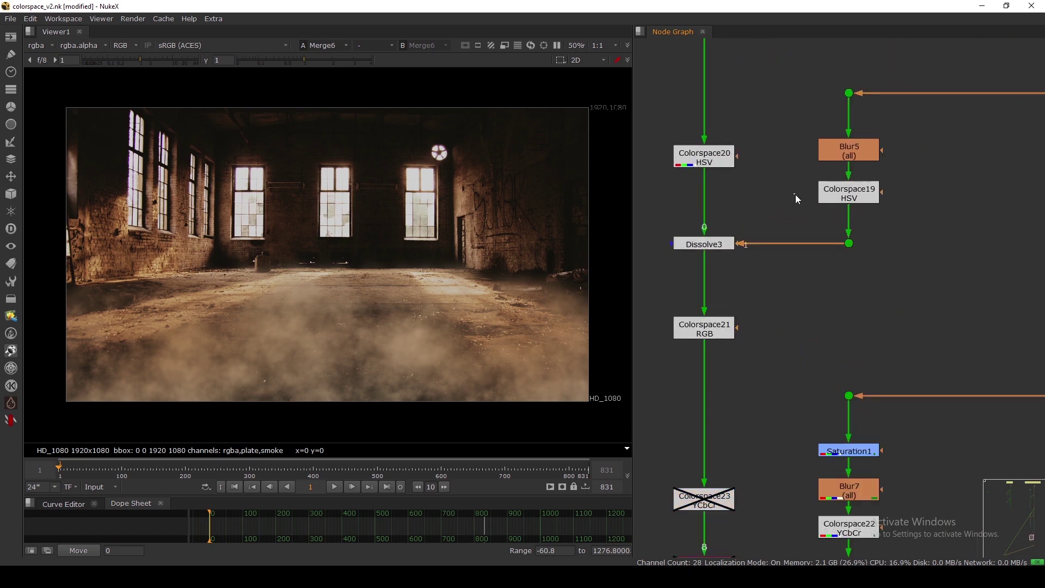
scroll(800, 194, "down", 3)
scroll(804, 198, "down", 6)
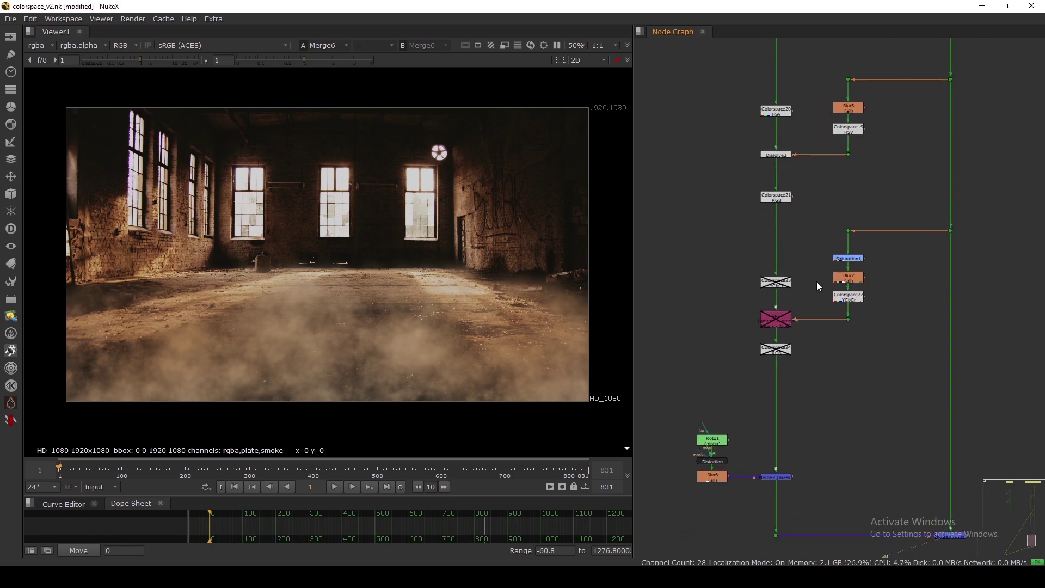
scroll(777, 248, "up", 4)
left_click_drag(746, 154, 821, 281)
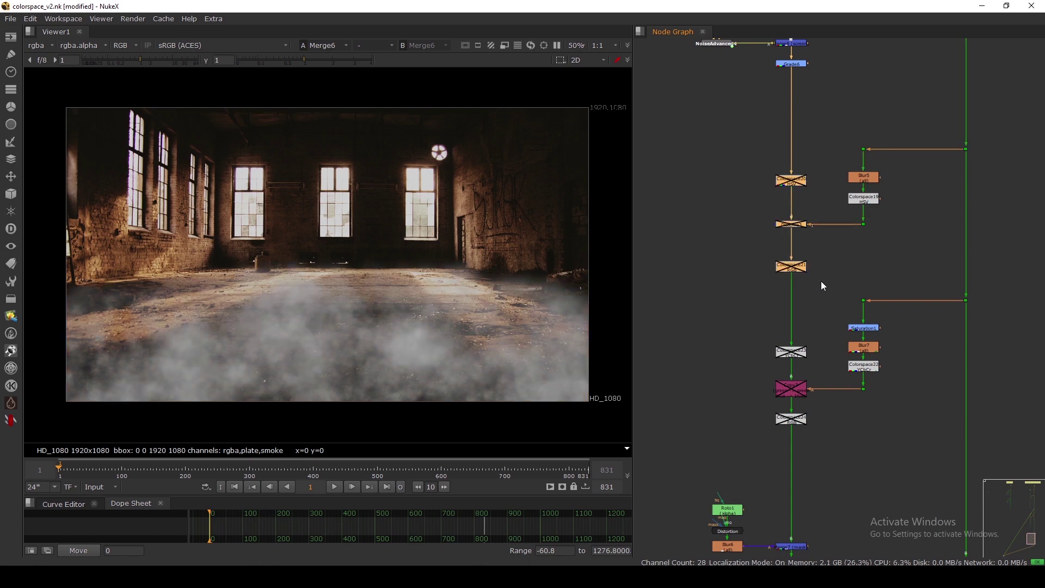
key("d")
key("d")
key("d")
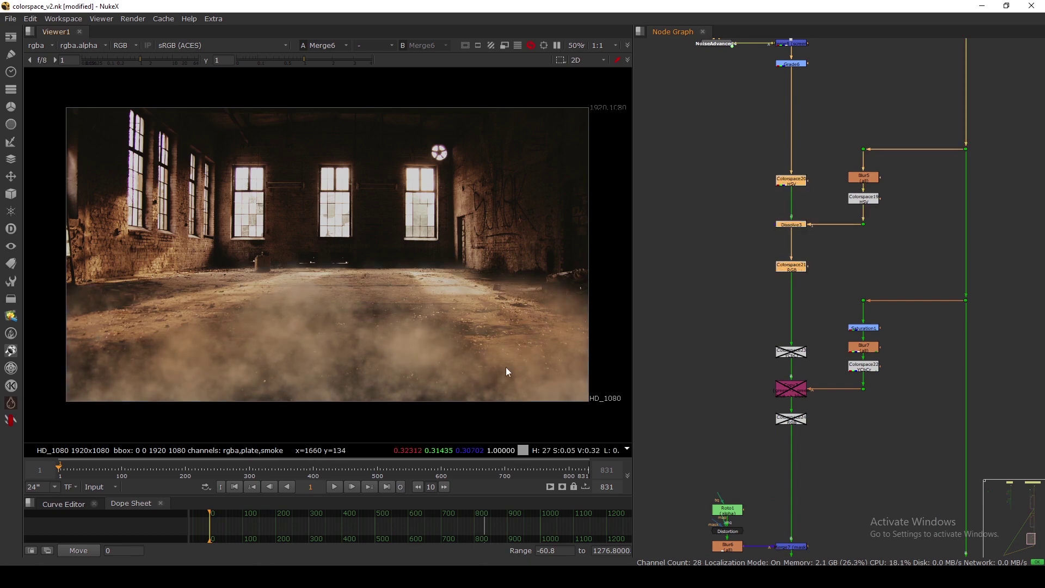
Test Dissolve3's which value at 0.7 on the enlarged fog, return it to 1 and close its properties
scroll(383, 368, "up", 3)
scroll(413, 351, "up", 1)
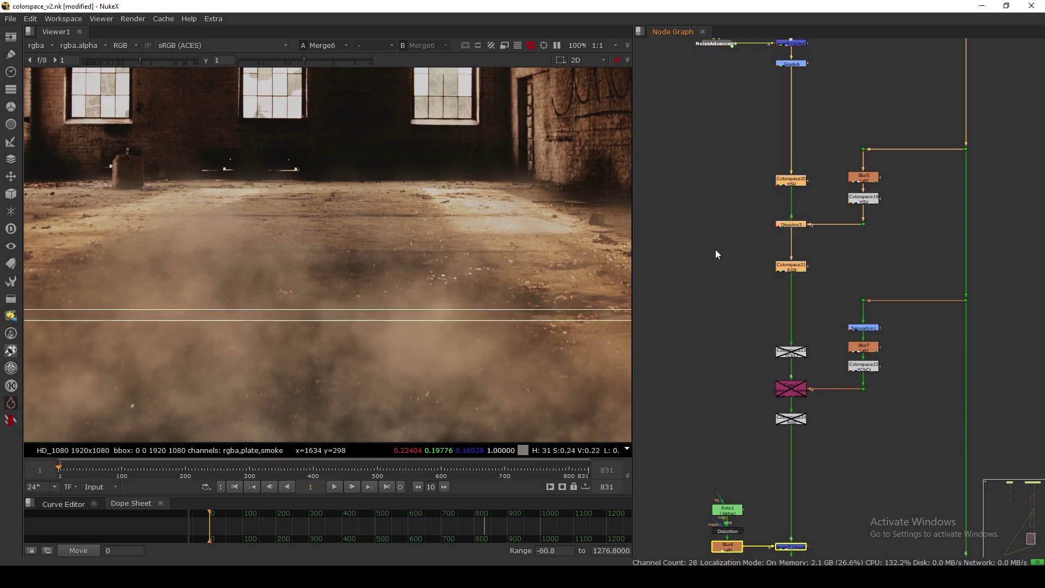
scroll(733, 247, "up", 3)
double_click(793, 246)
left_click(490, 246)
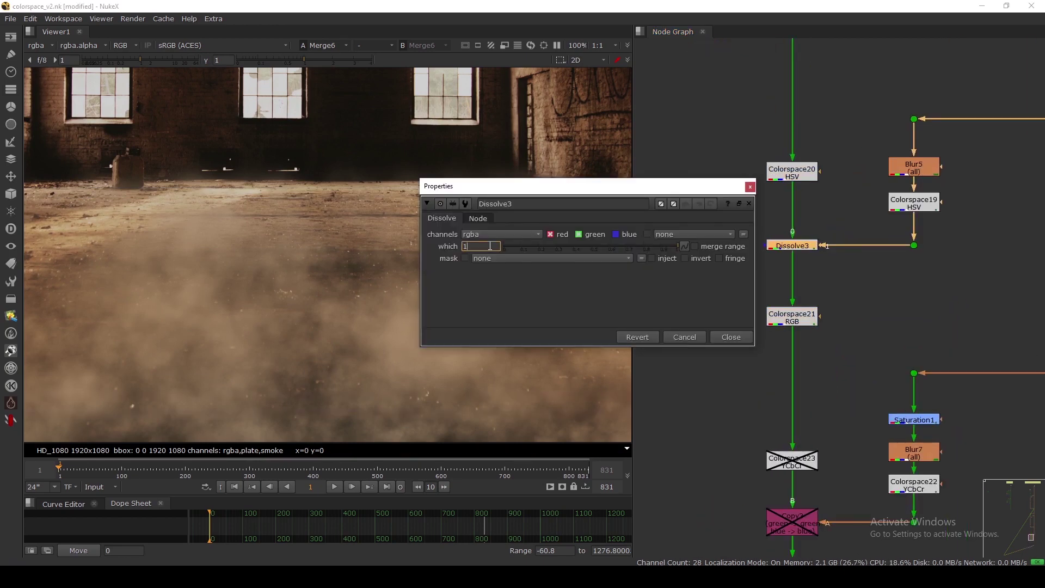
left_click(626, 249)
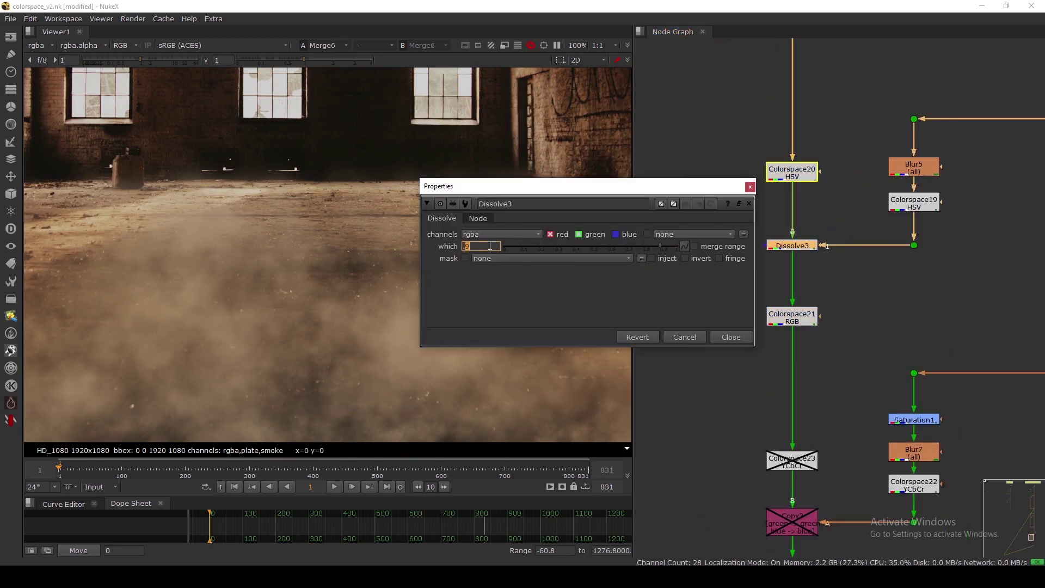
middle_click(323, 290)
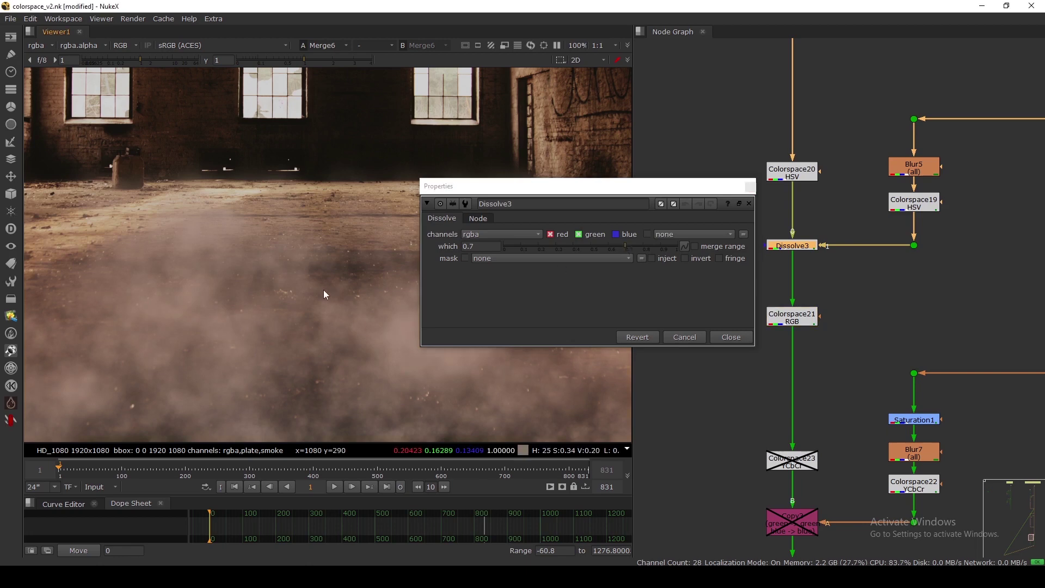
left_click_drag(625, 247, 811, 298)
left_click(732, 337)
Compare the fog with the HSV nodes disabled and the YCbCr nodes toggled, and re-enable only the HSV nodes
scroll(750, 291, "down", 3)
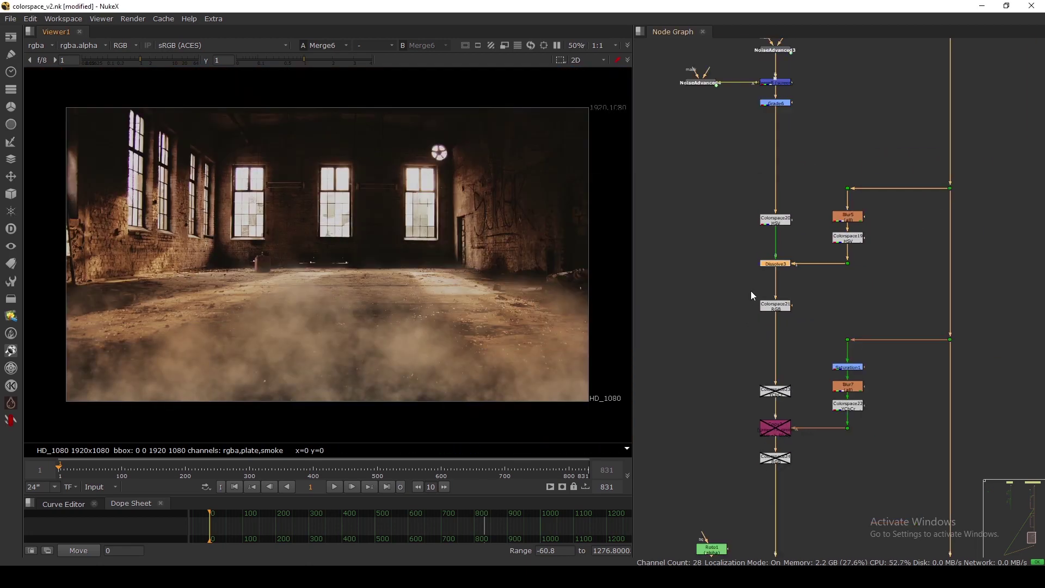
middle_click_drag(758, 361, 740, 252)
left_click_drag(722, 100, 802, 217)
key("d")
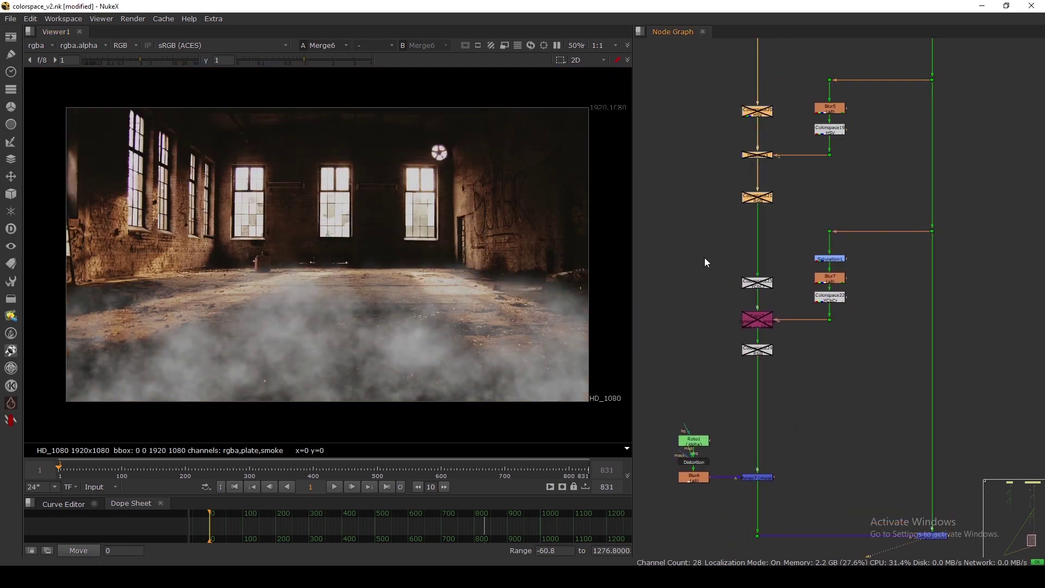
left_click_drag(698, 253, 785, 364)
key("d")
left_click(788, 371)
middle_click_drag(752, 112, 760, 254)
scroll(760, 254, "down", 1)
left_click_drag(728, 217, 807, 381)
key("d")
Set Colorspace20's output colorspace to HSL and close its properties
scroll(785, 344, "up", 2)
left_click(772, 274)
double_click(772, 274)
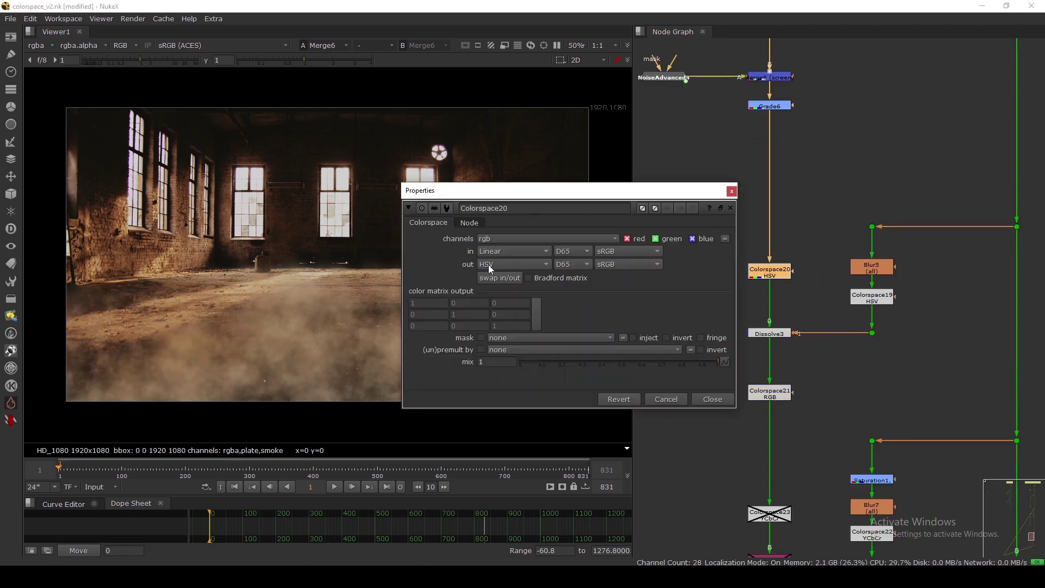
left_click(488, 265)
left_click(504, 278)
left_click(709, 397)
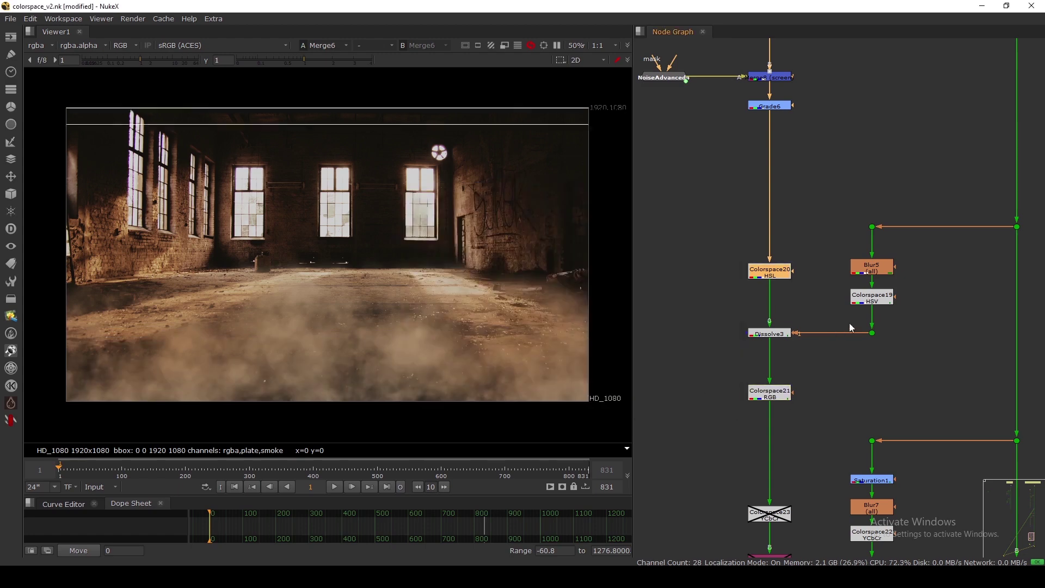
Set Colorspace19's output colorspace to HSL on the blurred plate branch and close its properties
double_click(873, 301)
left_click(609, 290)
left_click(606, 303)
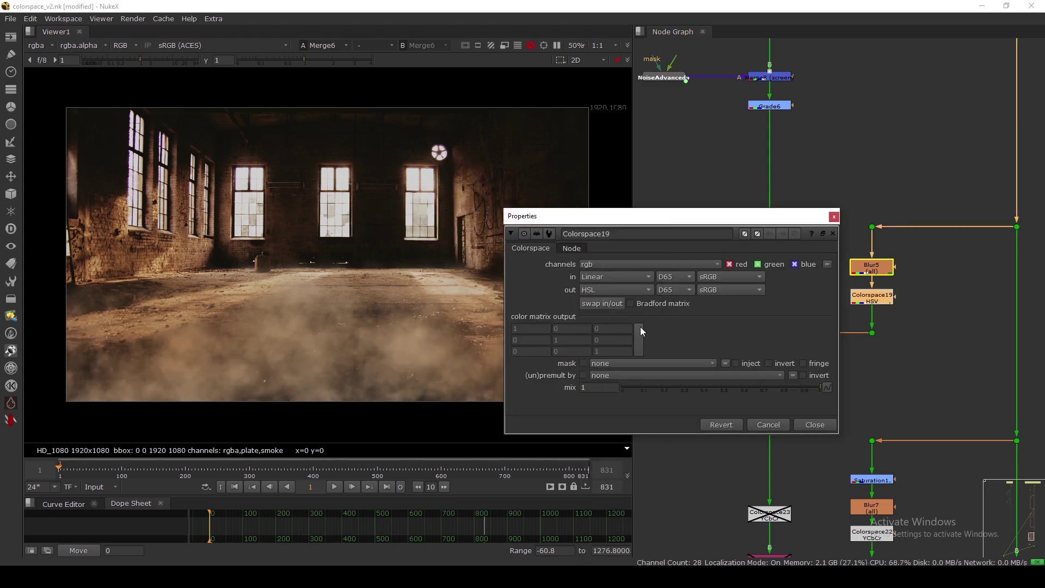
left_click(813, 427)
Display Dissolve3, Colorspace21 and the final Merge6 to examine how the HSL blend affects the fog
scroll(811, 367, "down", 2)
scroll(811, 367, "up", 2)
middle_click_drag(812, 367, 721, 362)
left_click(689, 329)
key("1")
left_click(682, 386)
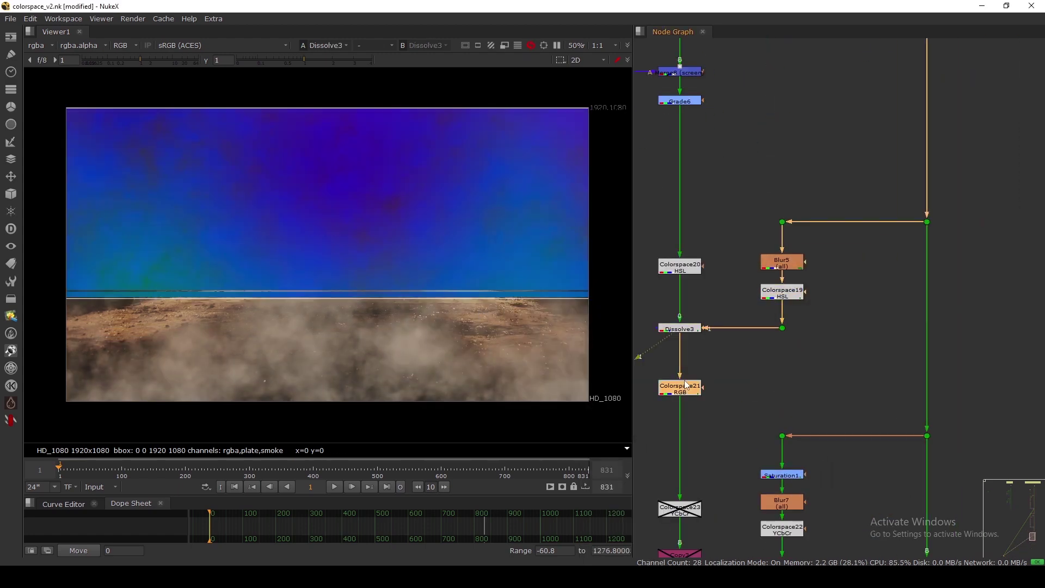
key("1")
left_click(717, 359)
scroll(758, 243, "down", 5)
left_click(798, 397)
key("1")
left_click(776, 376)
scroll(766, 339, "up", 10)
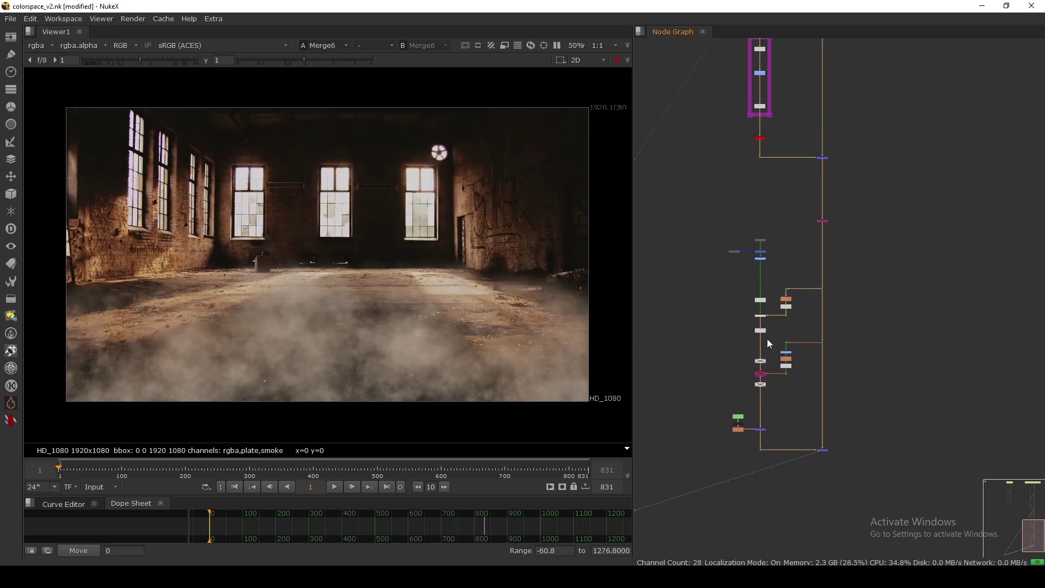
Set the output colorspace of Colorspace20 and Colorspace19 back to HSV
left_click_drag(861, 290, 860, 286)
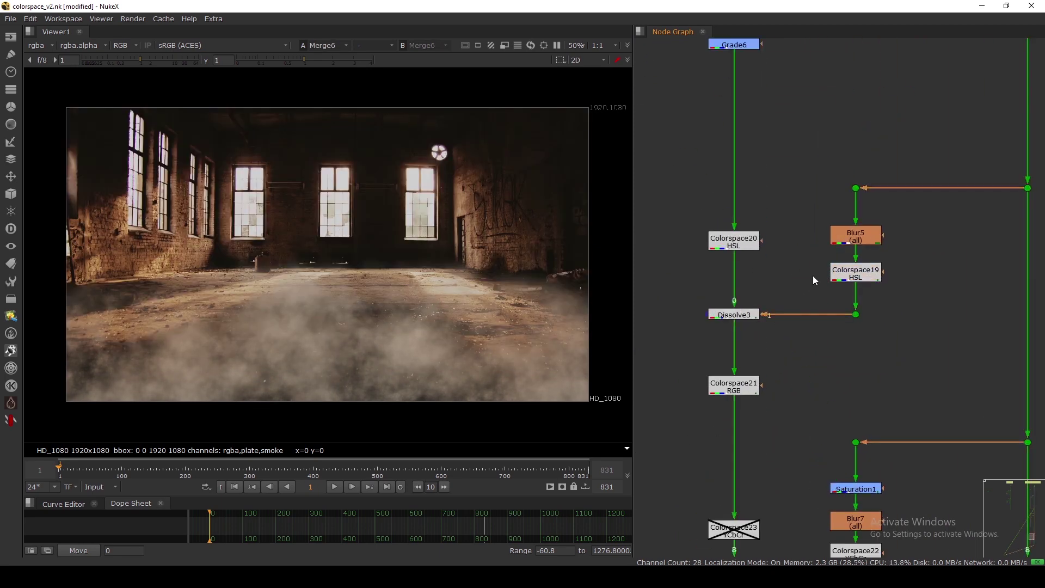
left_click_drag(733, 320, 735, 325)
left_click(726, 245)
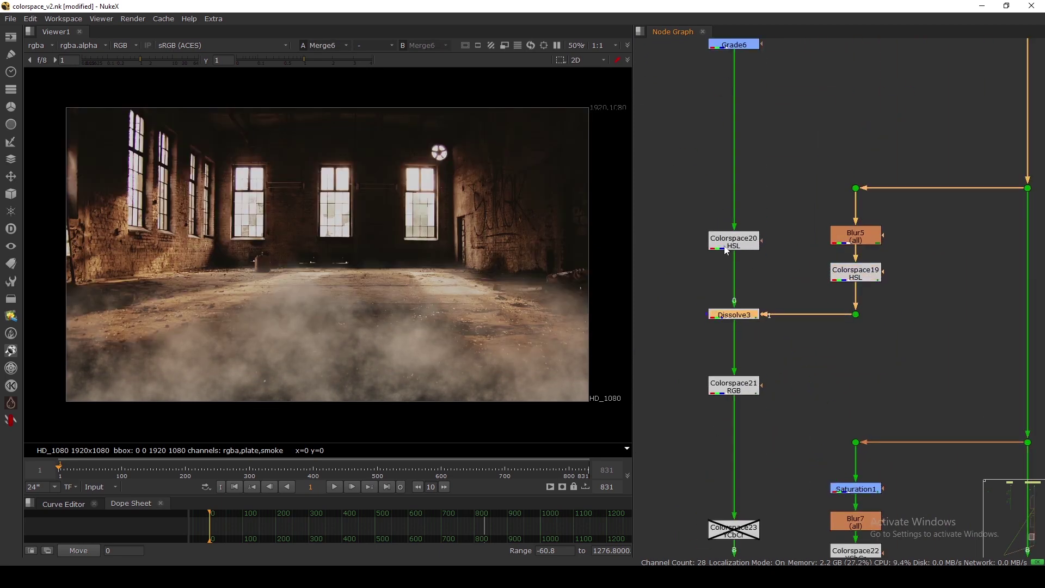
double_click(727, 245)
left_click(505, 265)
left_click(502, 253)
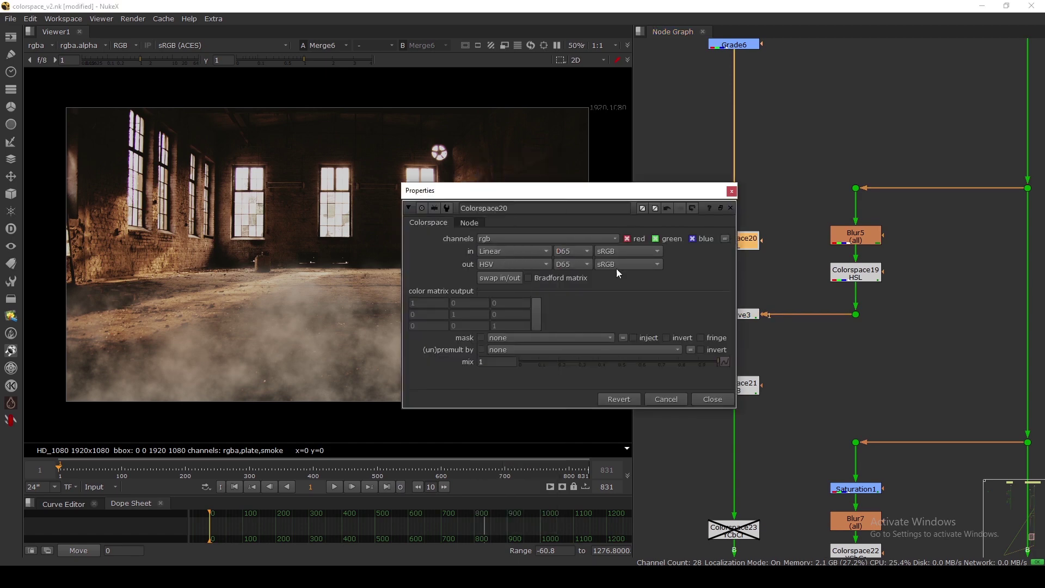
left_click(712, 399)
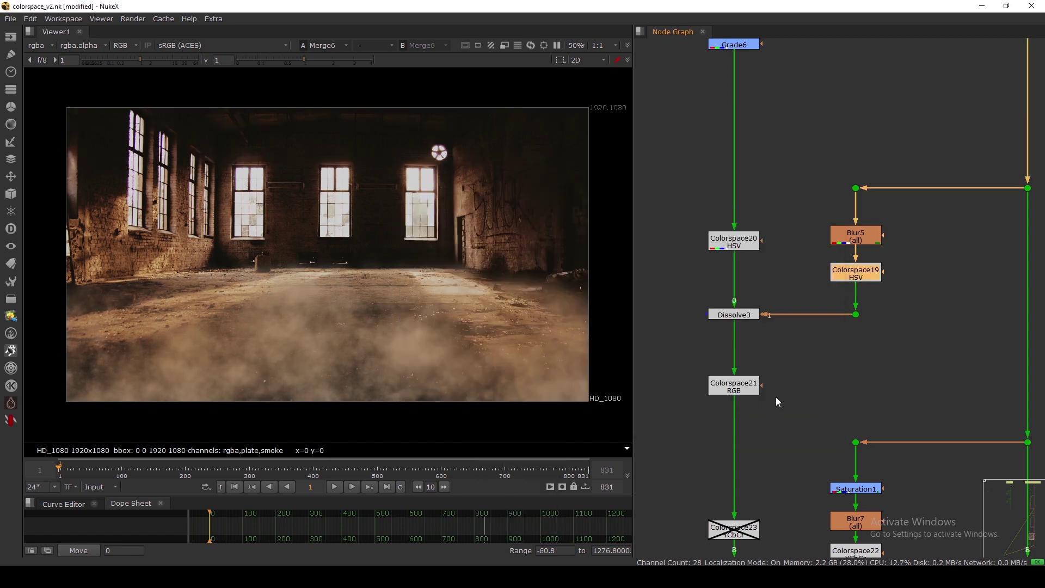
Duplicate the separate HSV-to-RGB Colorspace pair next to the HSL pair and set the copy to YPbPr
left_click(805, 380)
key("f")
middle_click_drag(884, 355, 826, 372)
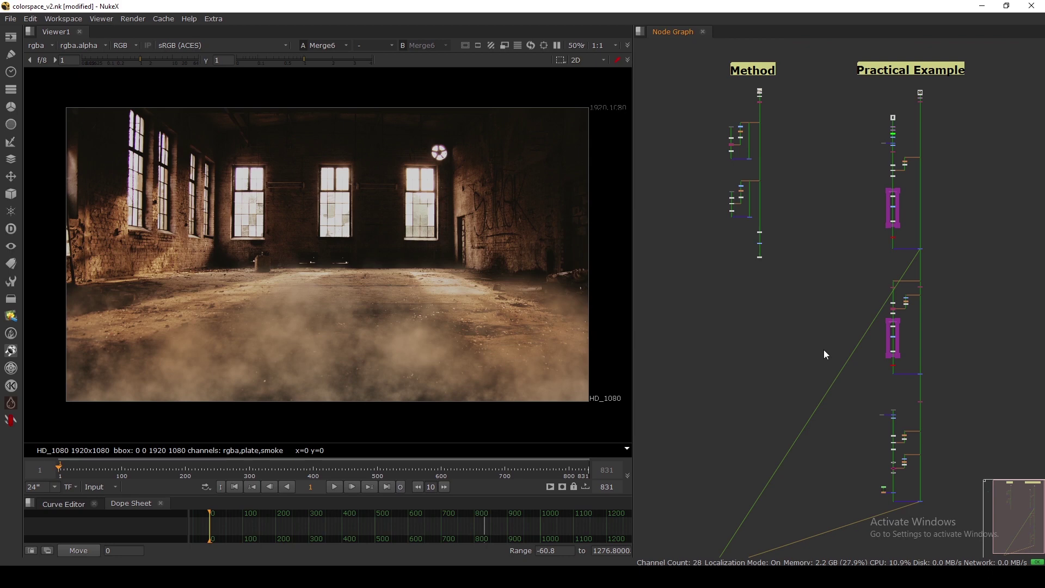
key("f")
left_click_drag(702, 92, 629, 160)
key("l")
key("f")
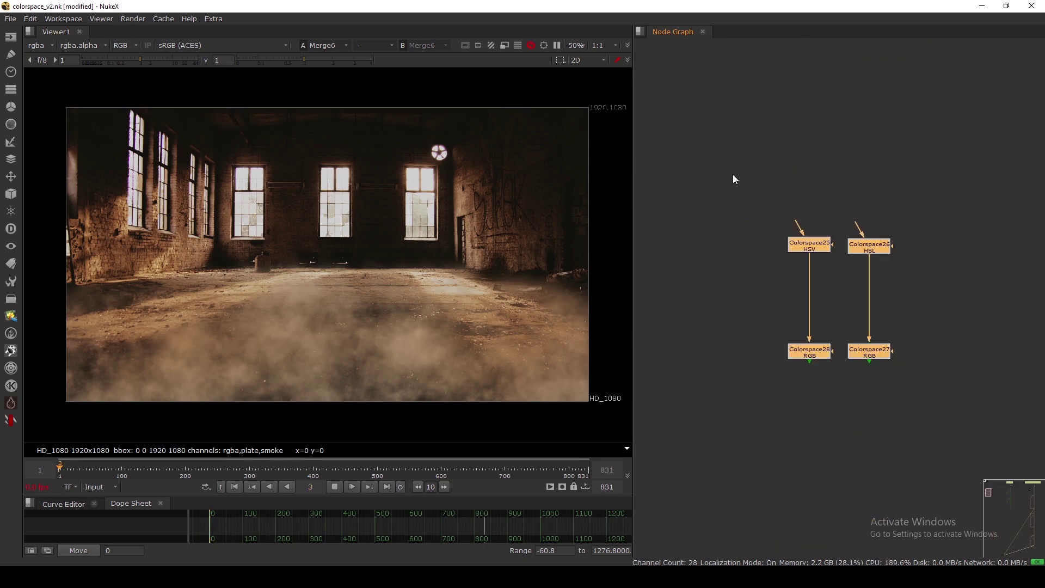
left_click_drag(748, 219, 802, 373)
key("ctrl+c")
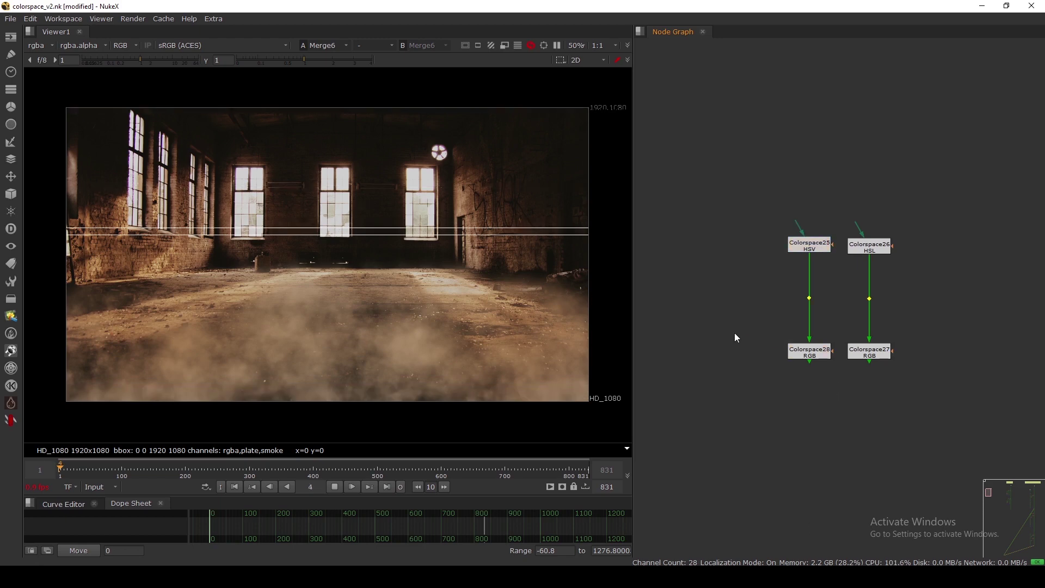
key("ctrl+v")
left_click_drag(695, 272, 904, 410)
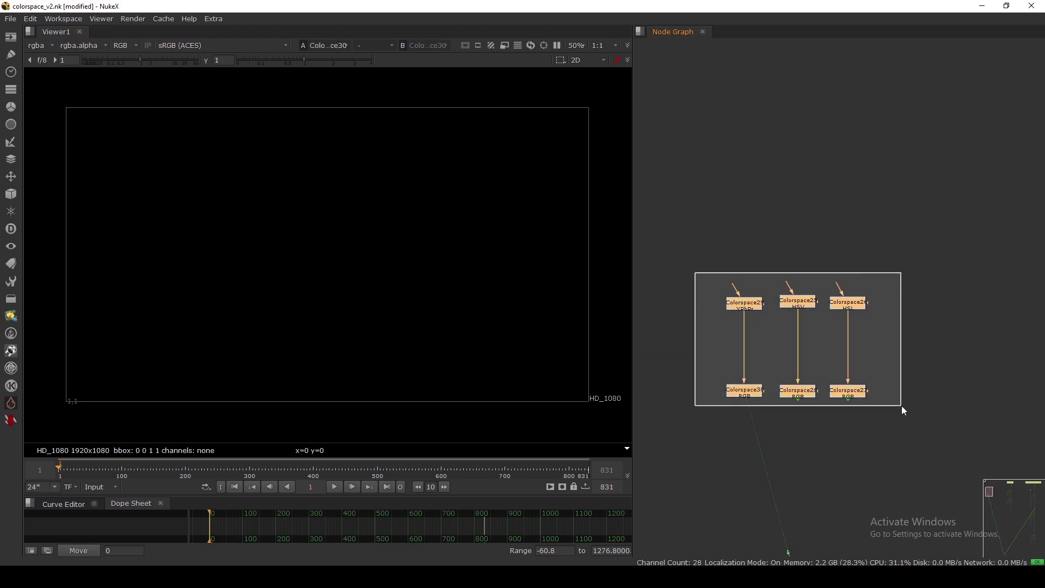
key("f")
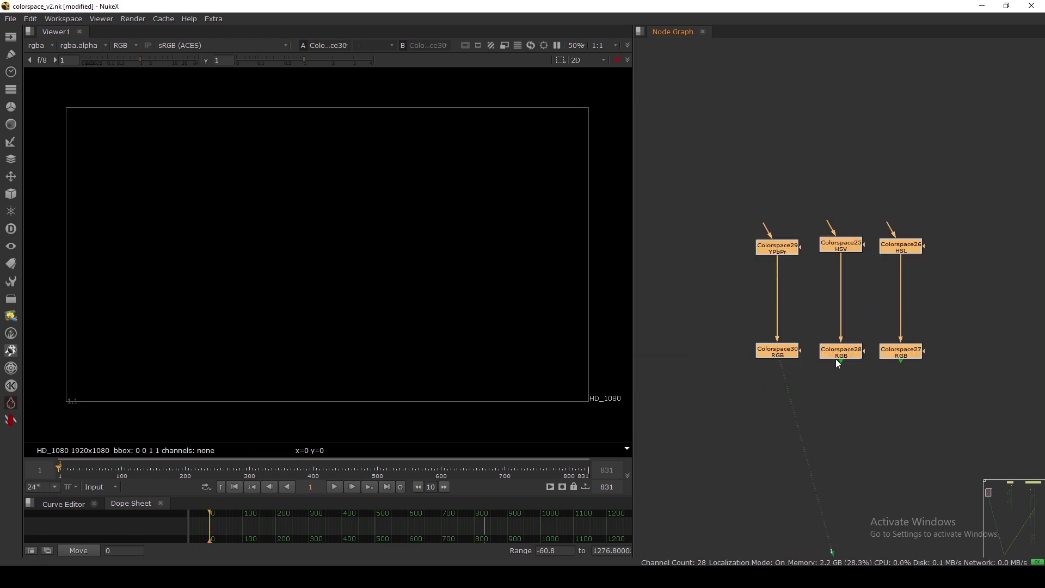
Display Merge5 to examine the second practical setup's smoke composite over the warehouse plate
left_click(807, 306)
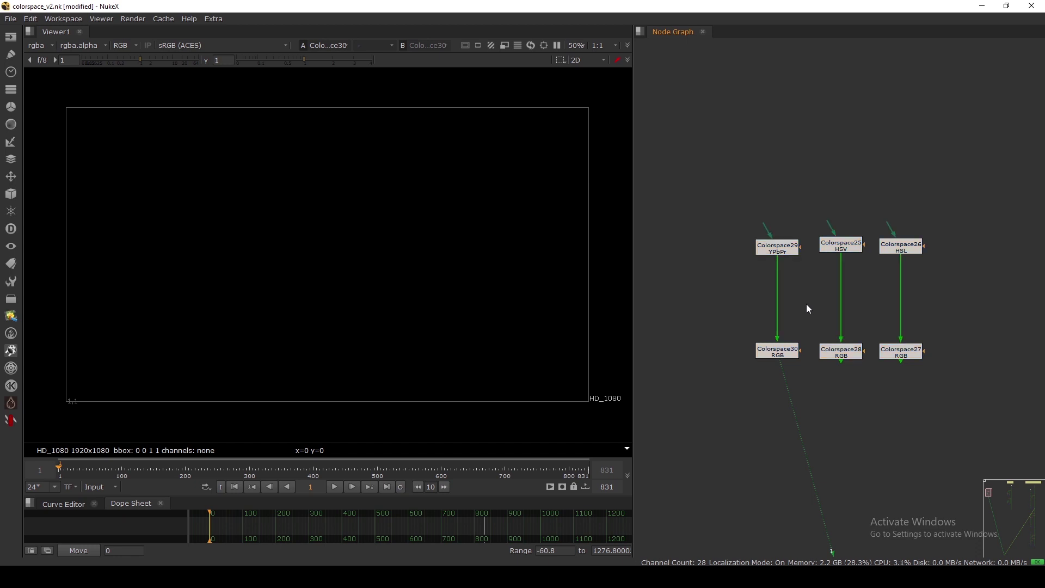
key("f")
middle_click_drag(821, 310, 769, 340)
middle_click_drag(934, 354, 914, 304)
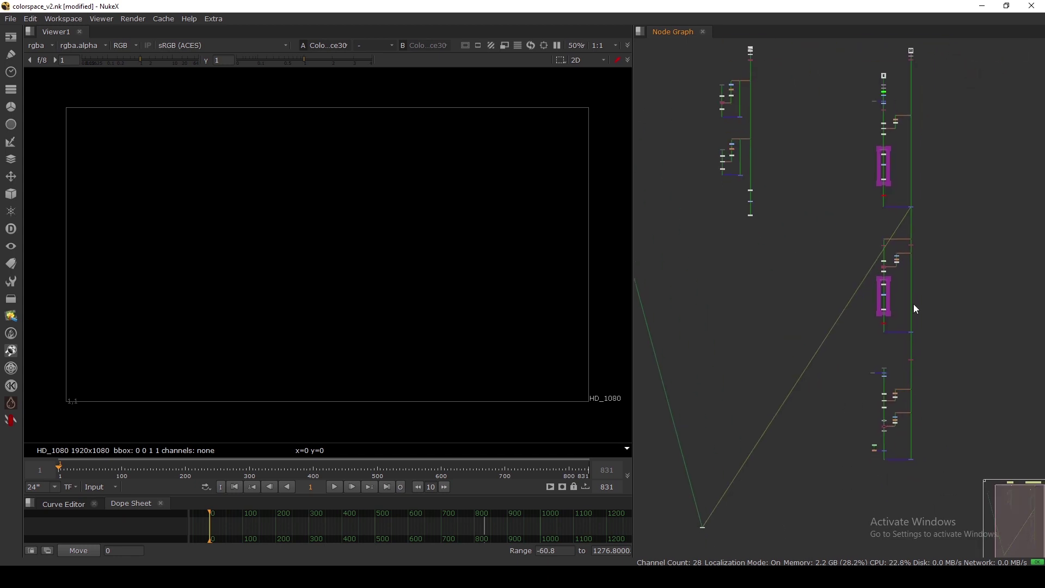
scroll(911, 304, "up", 4)
left_click_drag(890, 344, 969, 384)
key("1")
scroll(953, 366, "down", 1)
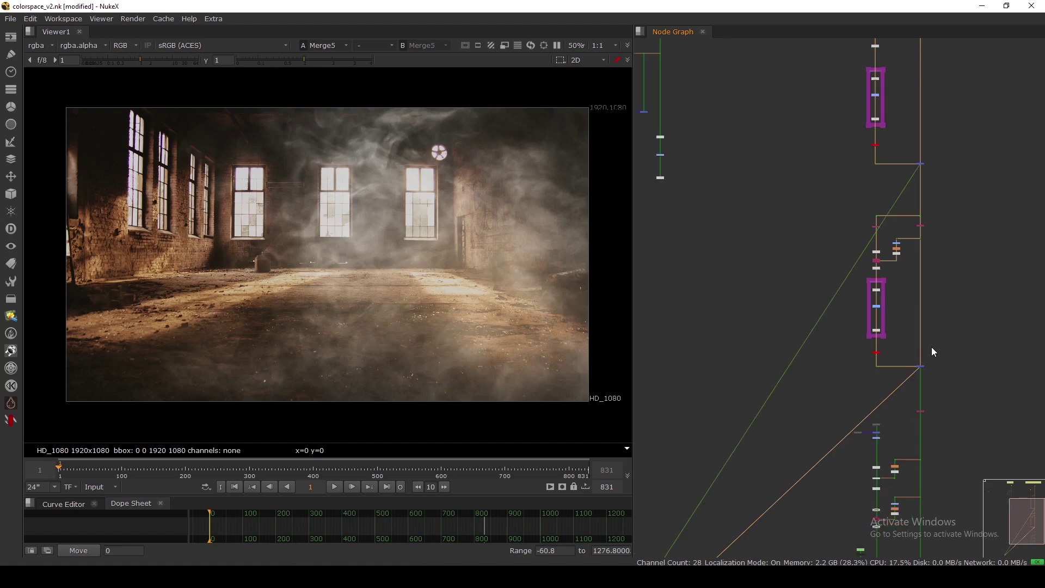
Display Merge3 to examine the first practical setup's smoke composite, and frame the whole node graph
middle_click_drag(918, 184, 919, 231)
scroll(919, 215, "up", 3)
left_click_drag(901, 200, 958, 253)
key("1")
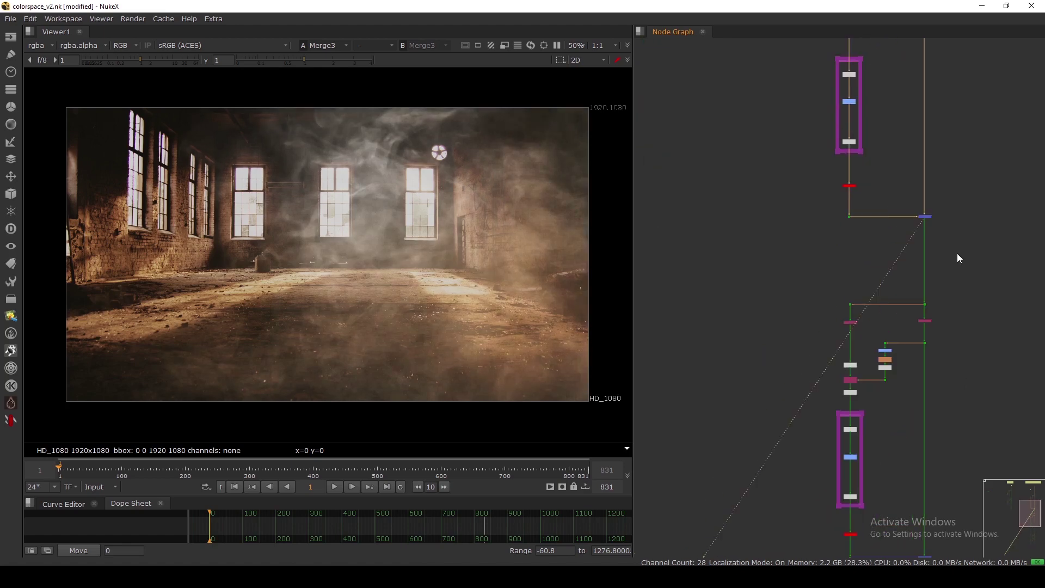
left_click_drag(923, 215, 924, 216)
scroll(849, 187, "up", 5)
left_click(851, 187)
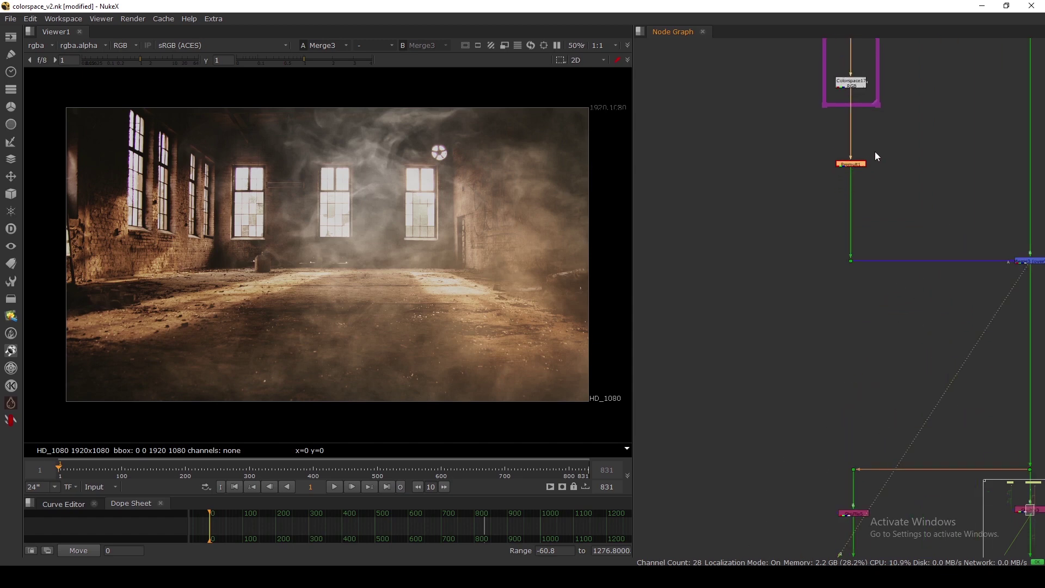
scroll(885, 172, "down", 4)
key("f")
left_click(913, 178)
key("f")
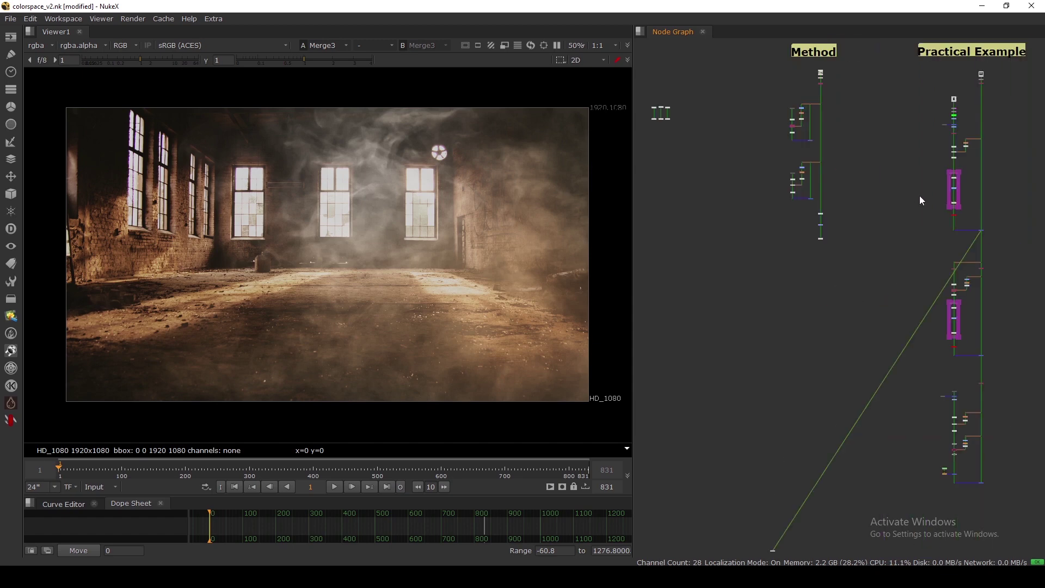